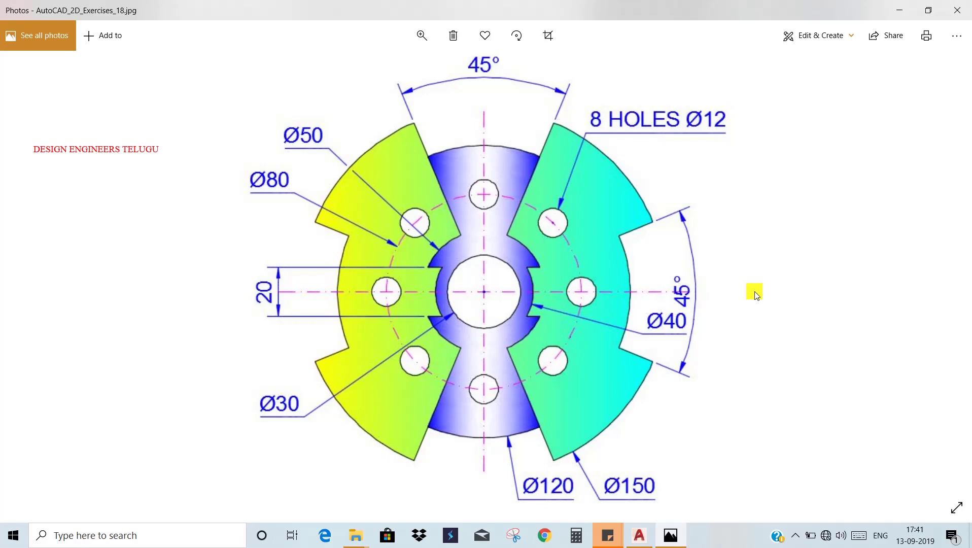
Leave the reference image and return to the empty AutoCAD Drawing1
{"action": "key", "text": "alt+Tab"}
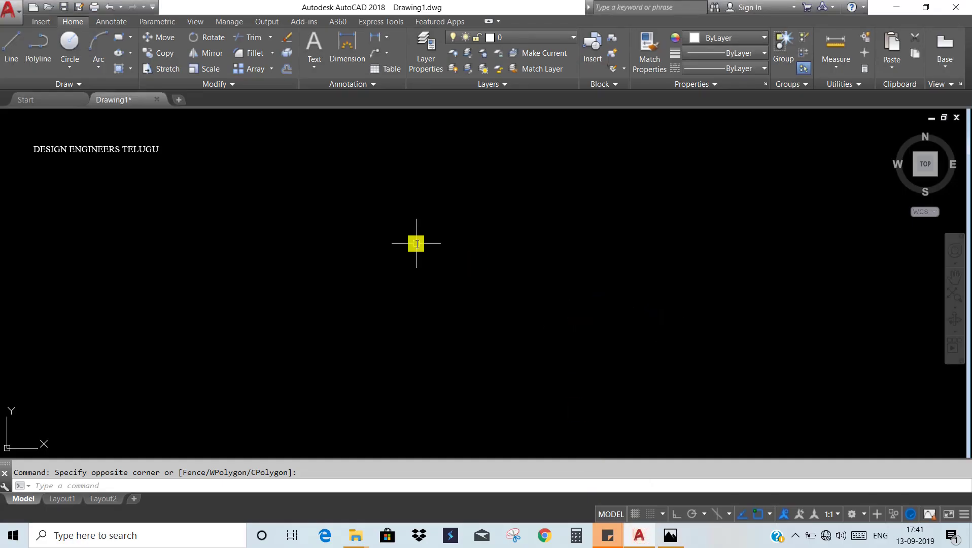
Draw a 200-unit vertical centre line with Ortho turned on
{"action": "type", "text": "l"}
{"action": "key", "text": "Return"}
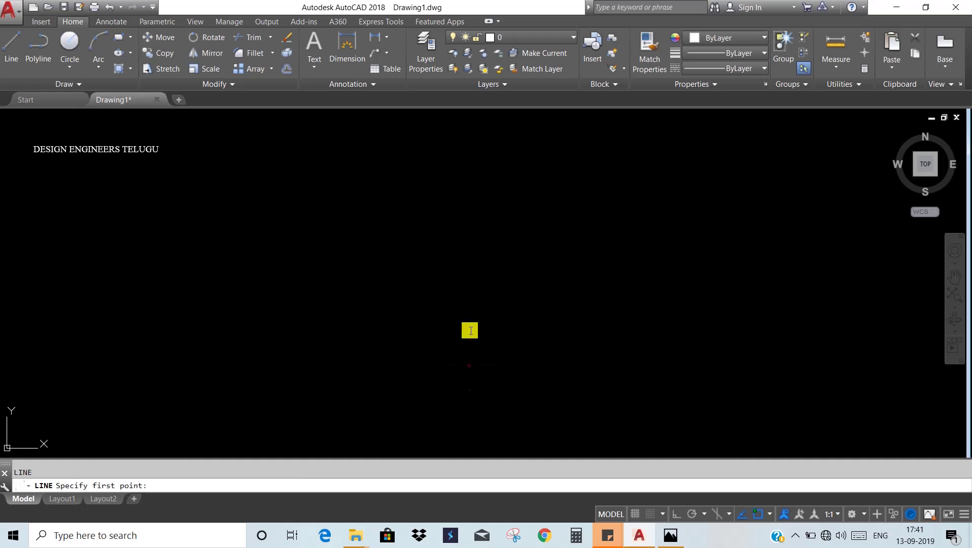
{"action": "left_click", "coordinate": [469, 366]}
{"action": "left_click", "coordinate": [682, 515]}
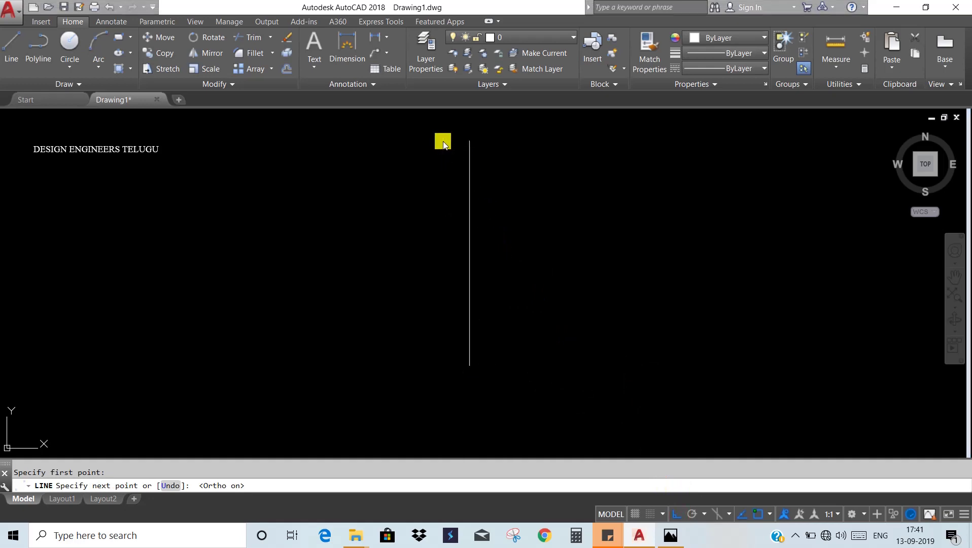
{"action": "key", "text": "alt+Tab"}
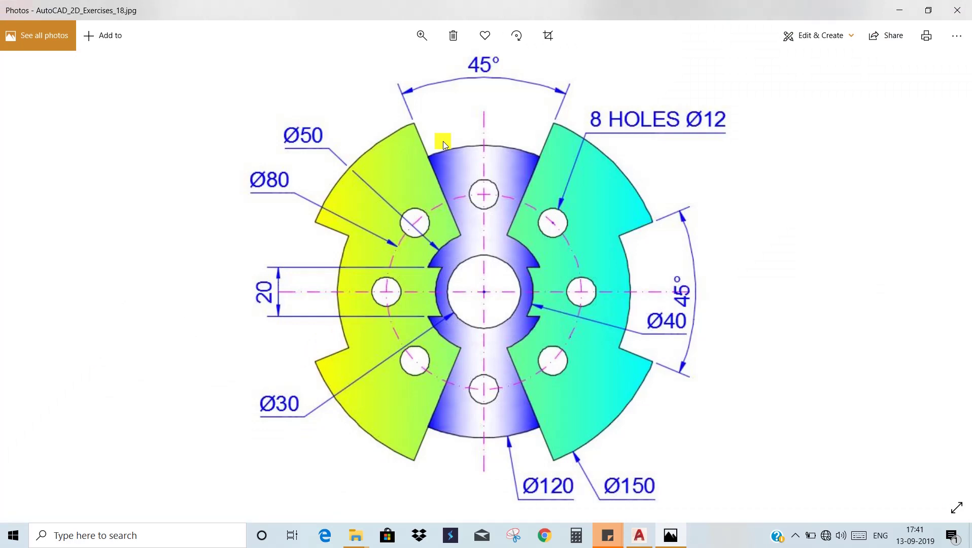
{"action": "key", "text": "alt+Tab"}
{"action": "type", "text": "2"}
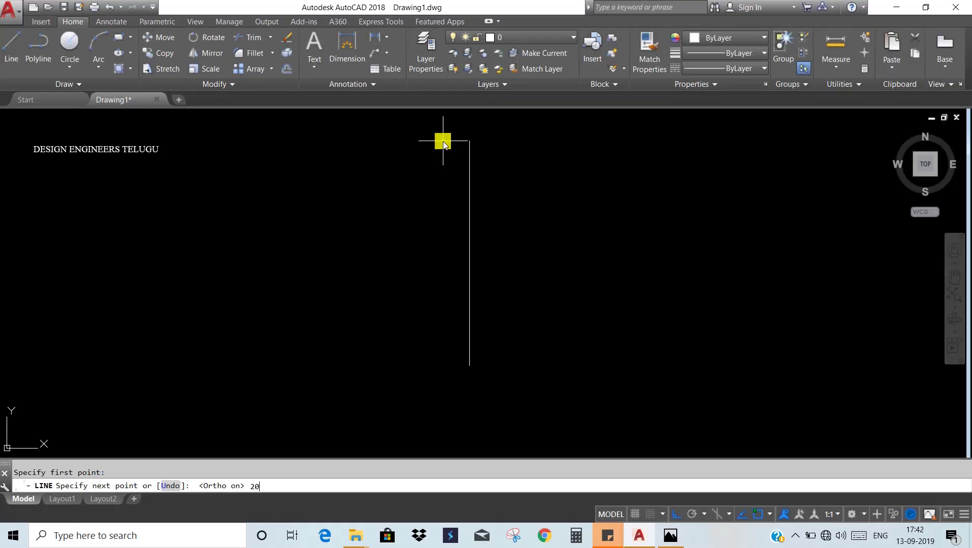
{"action": "type", "text": "0"}
{"action": "key", "text": "Return"}
{"action": "key", "text": "Escape"}
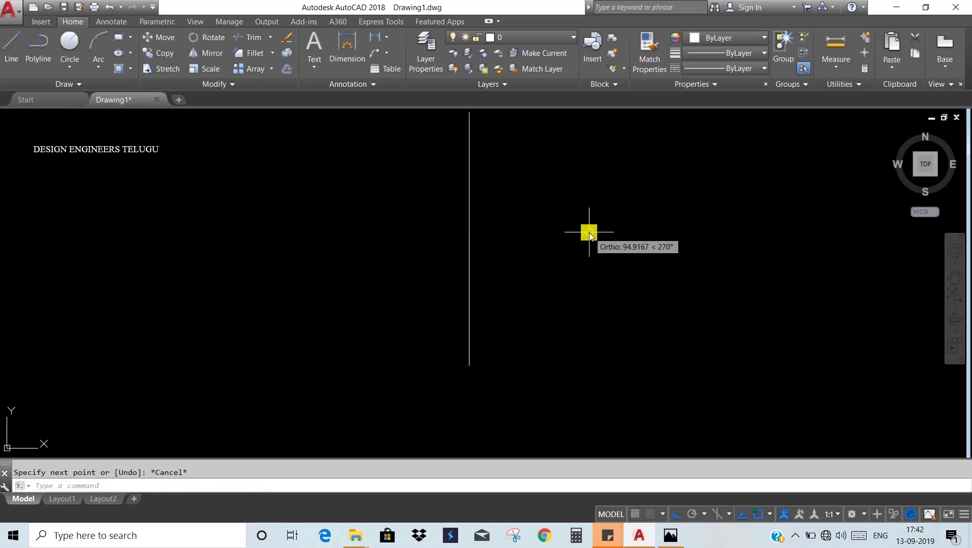
{"action": "key", "text": "Escape"}
{"action": "middle_click_drag", "start_coordinate": [562, 243], "coordinate": [575, 287]}
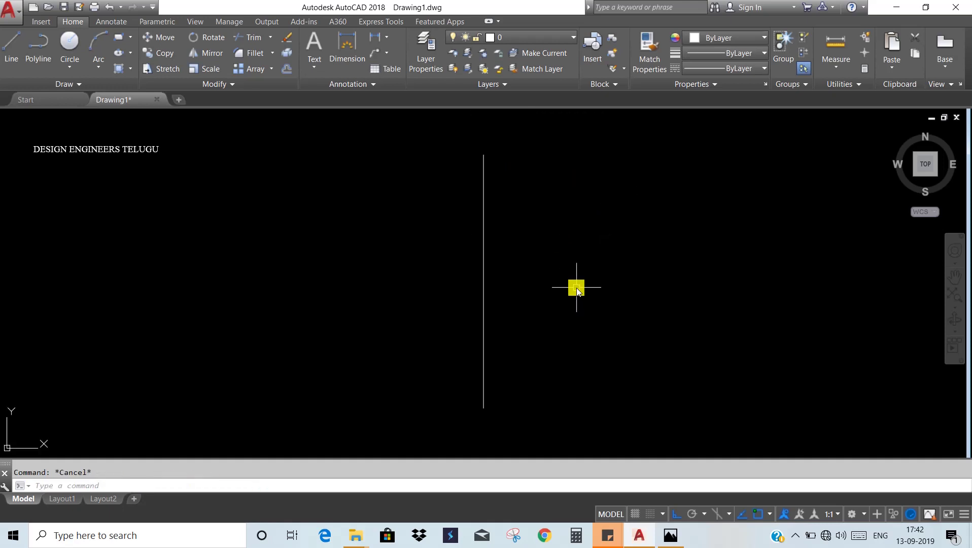
Draw a 200-unit horizontal centre line
{"action": "type", "text": "l"}
{"action": "key", "text": "Return"}
{"action": "left_click", "coordinate": [575, 298]}
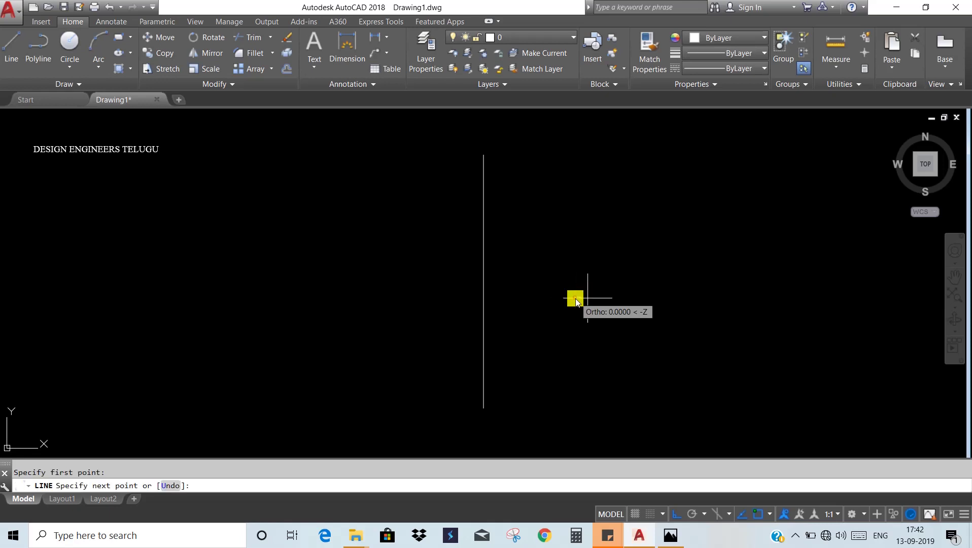
{"action": "type", "text": "200"}
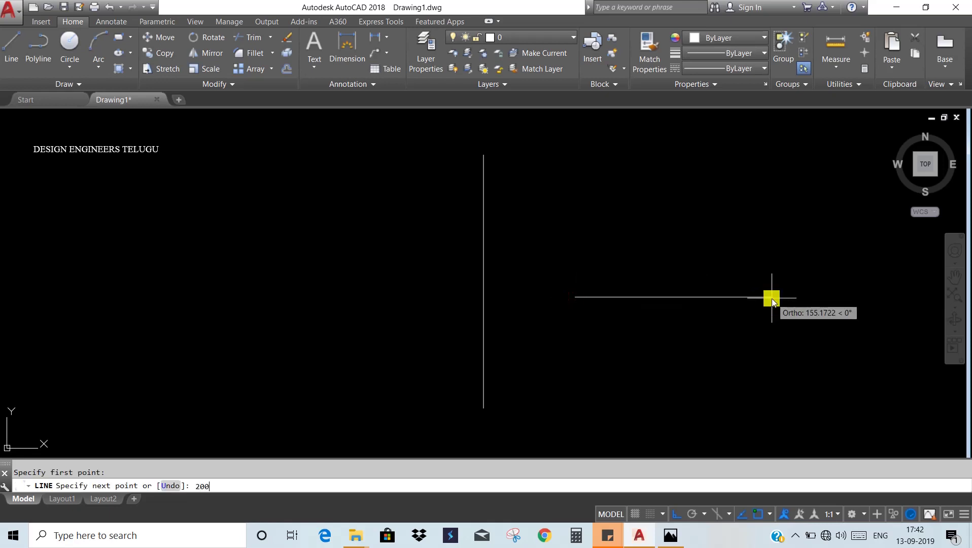
{"action": "key", "text": "Return"}
{"action": "key", "text": "Escape"}
{"action": "key", "text": "Escape"}
Move the horizontal line's midpoint onto the vertical line's midpoint, then recheck the reference
{"action": "type", "text": "m"}
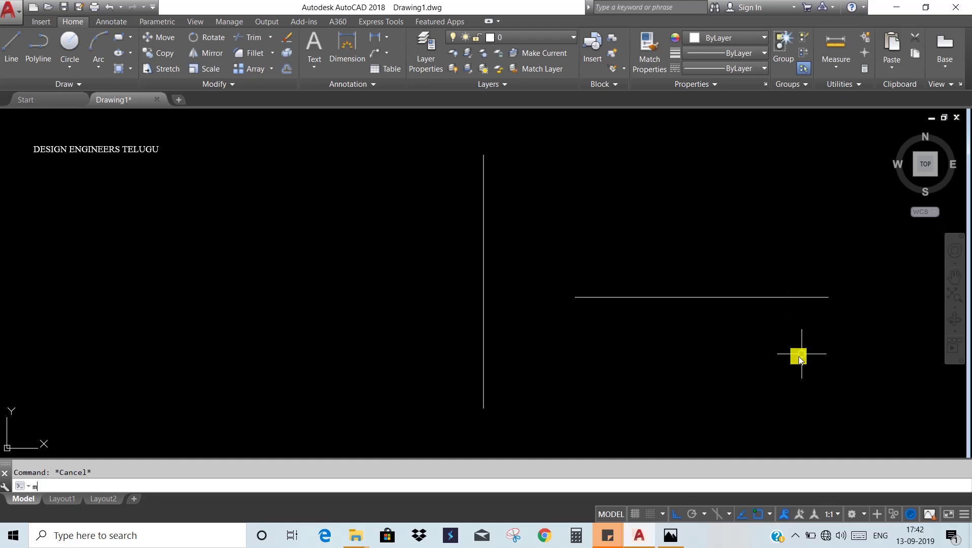
{"action": "key", "text": "Return"}
{"action": "left_click", "coordinate": [796, 355]}
{"action": "left_click", "coordinate": [711, 287]}
{"action": "key", "text": "Return"}
{"action": "left_click", "coordinate": [702, 298]}
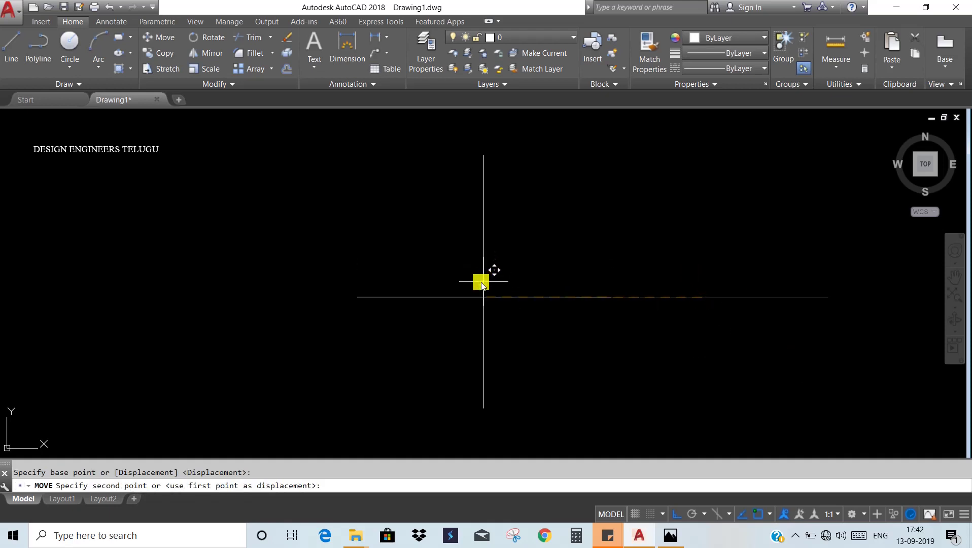
{"action": "left_click", "coordinate": [481, 282]}
{"action": "key", "text": "Escape"}
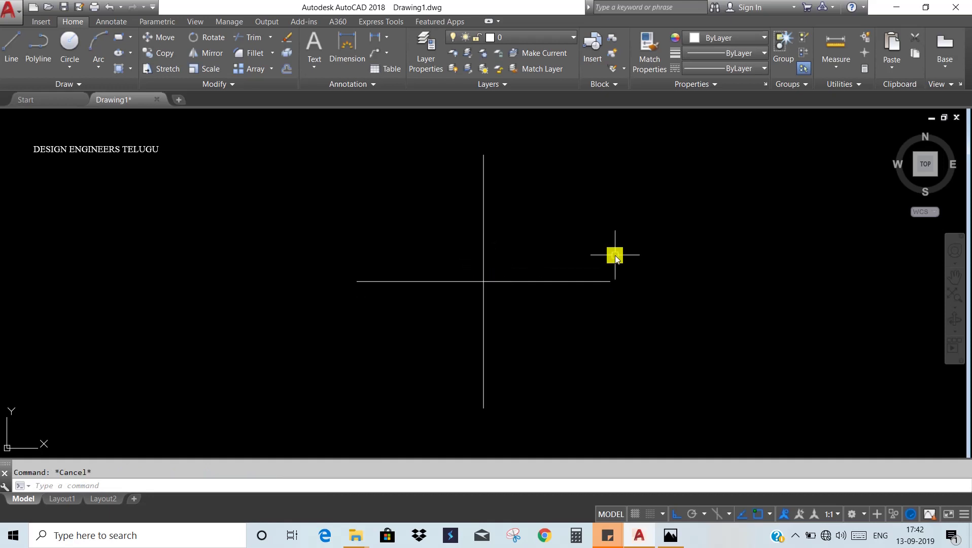
{"action": "left_click", "coordinate": [670, 536]}
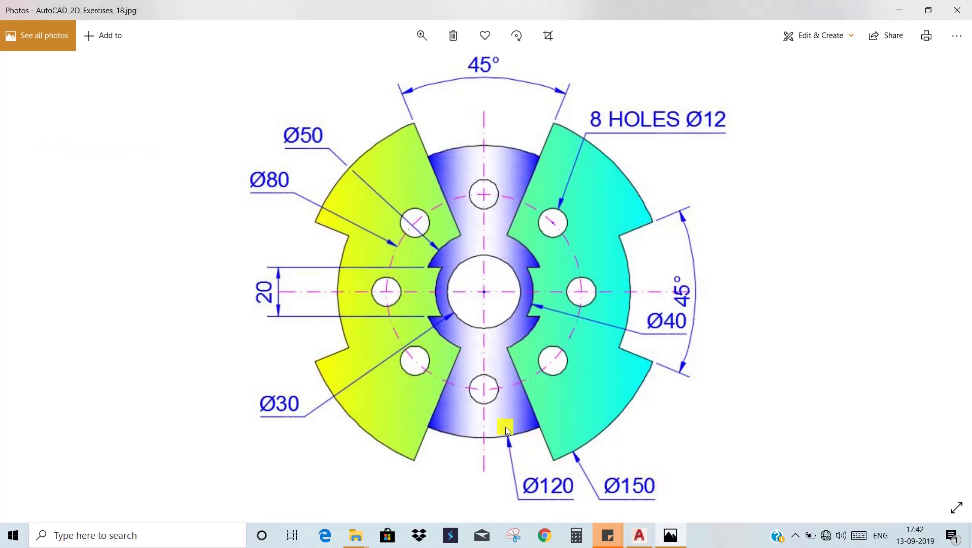
Draw concentric circles of diameter 30, 40 and 50 at the centre-line crossing
{"action": "left_click", "coordinate": [649, 541]}
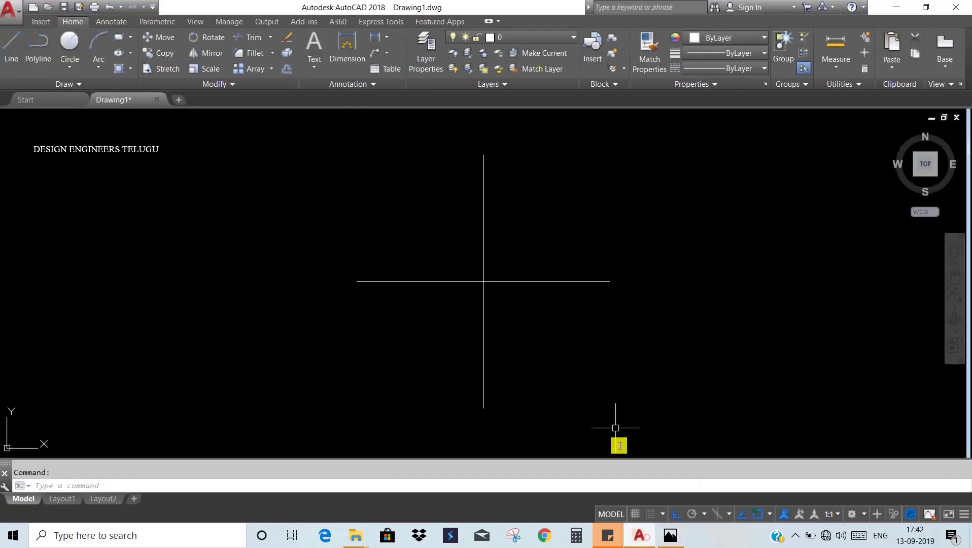
{"action": "type", "text": "c"}
{"action": "key", "text": "Return"}
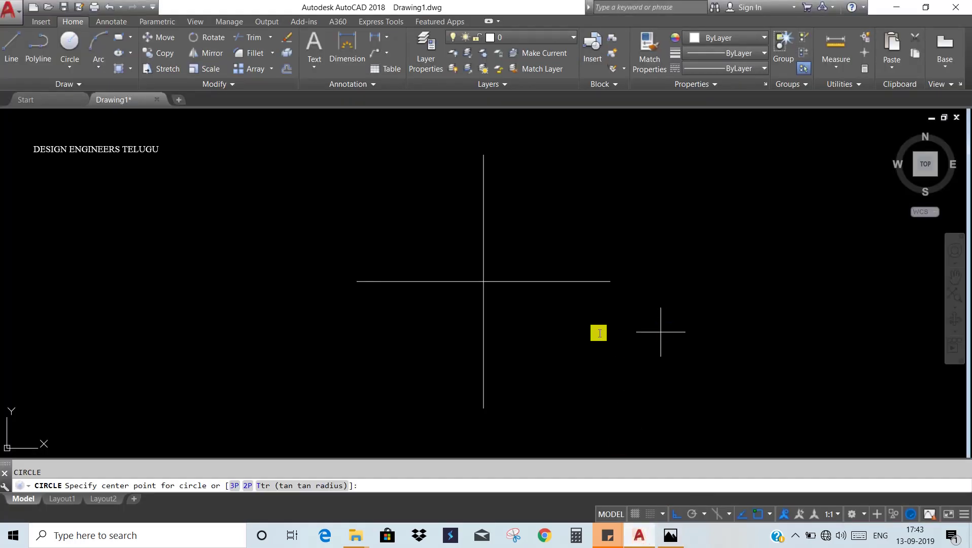
{"action": "left_click", "coordinate": [484, 281]}
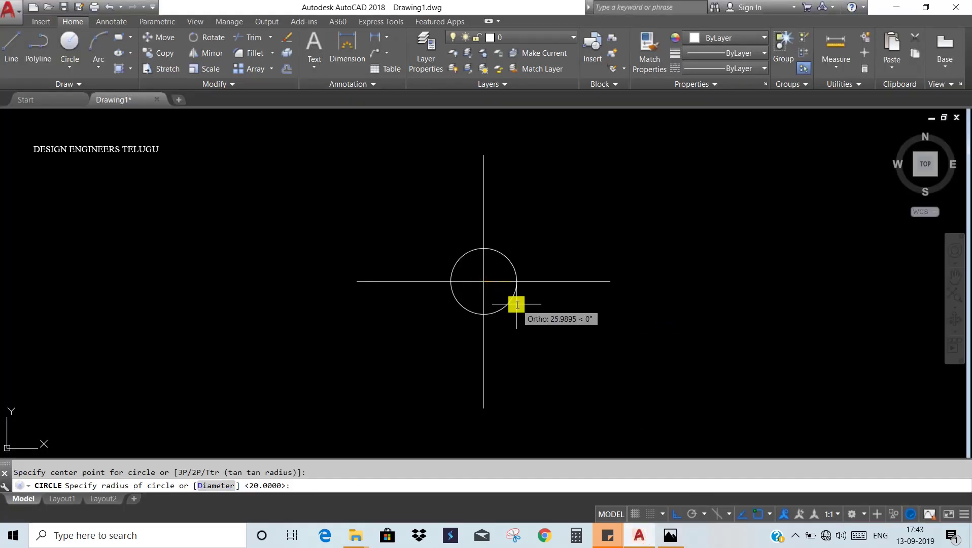
{"action": "type", "text": " d"}
{"action": "key", "text": "Return"}
{"action": "type", "text": "30"}
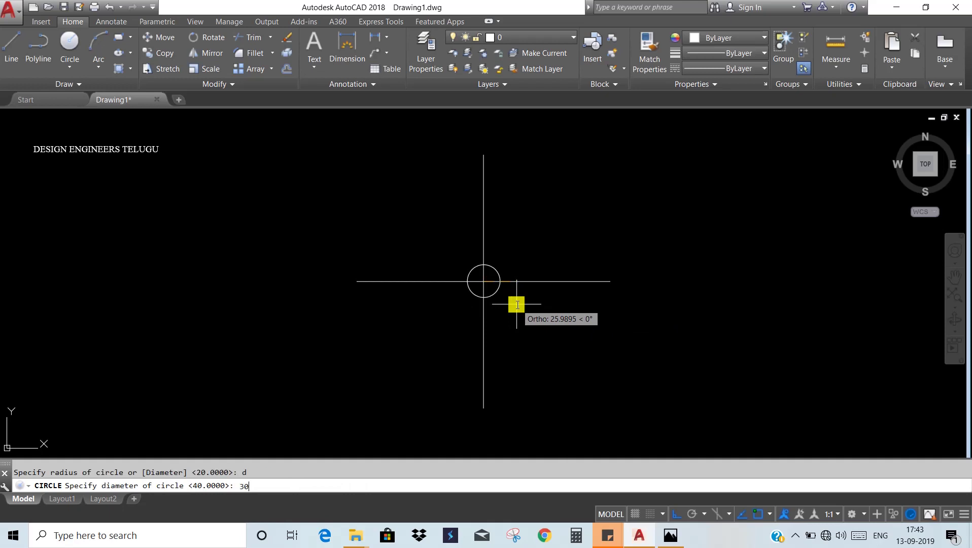
{"action": "key", "text": "Return"}
{"action": "key", "text": "Return"}
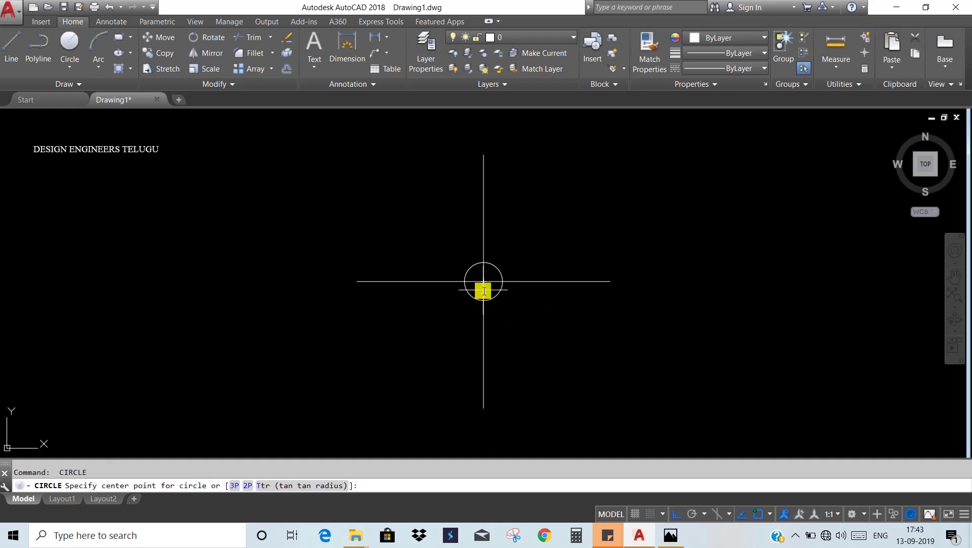
{"action": "left_click", "coordinate": [483, 281]}
{"action": "type", "text": "d"}
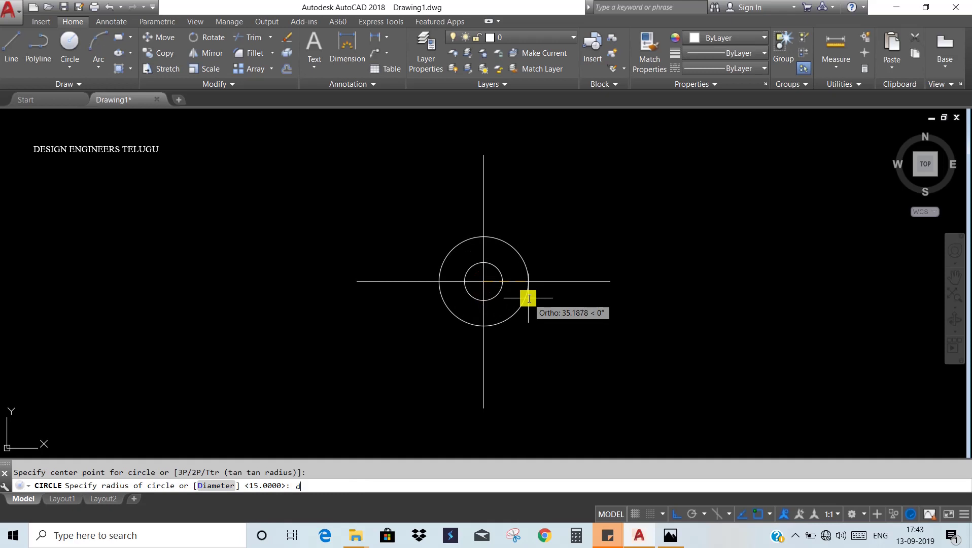
{"action": "key", "text": "Return"}
{"action": "type", "text": "4"}
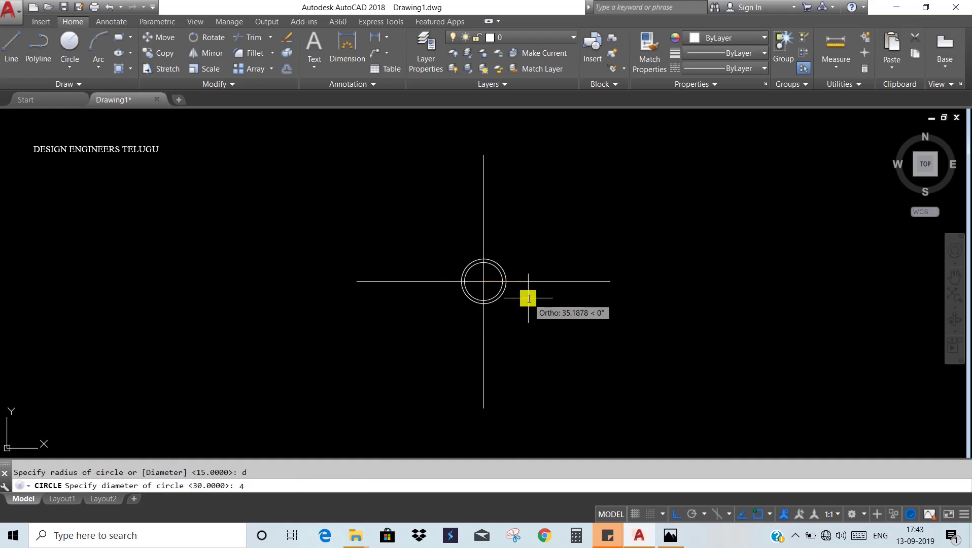
{"action": "key", "text": "Return"}
{"action": "key", "text": "Return"}
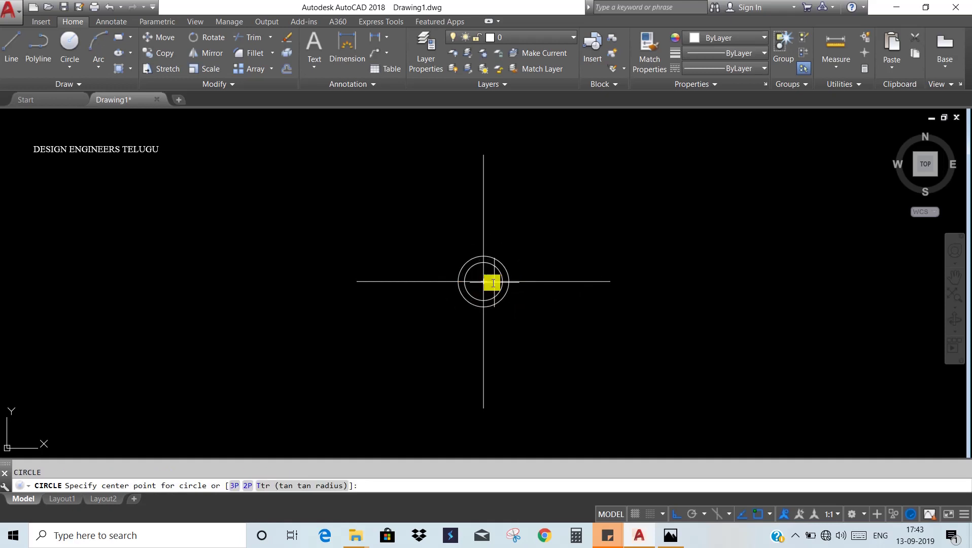
{"action": "left_click", "coordinate": [484, 283]}
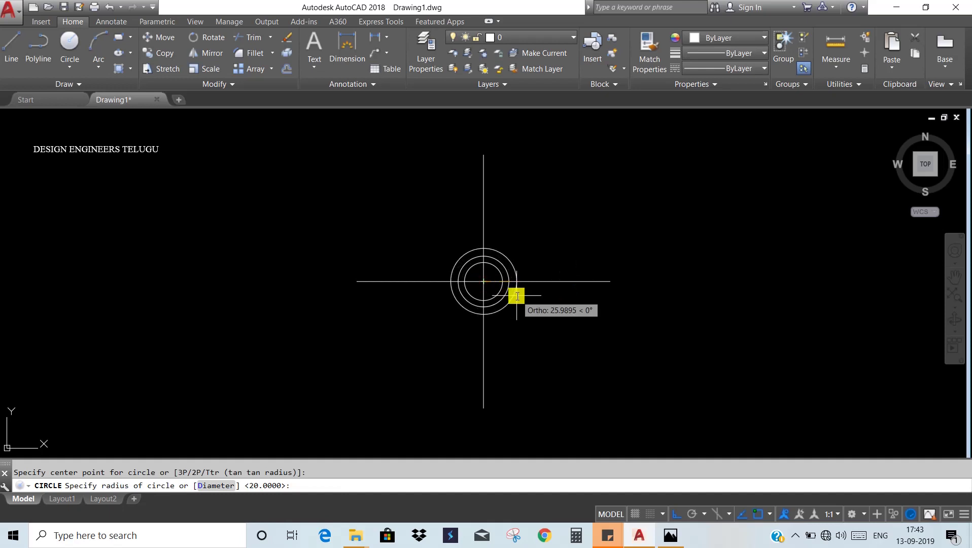
{"action": "type", "text": "d"}
{"action": "key", "text": "Return"}
{"action": "type", "text": "50"}
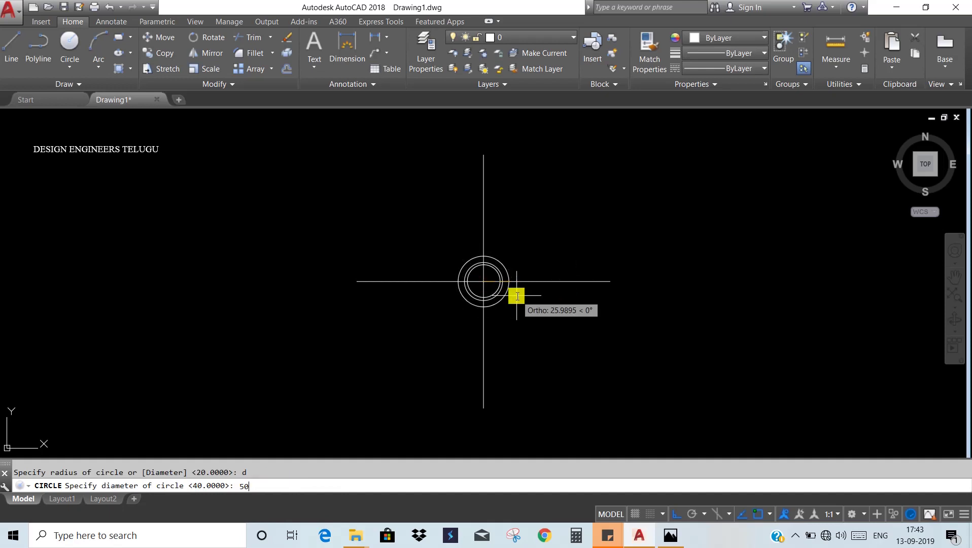
{"action": "key", "text": "Return"}
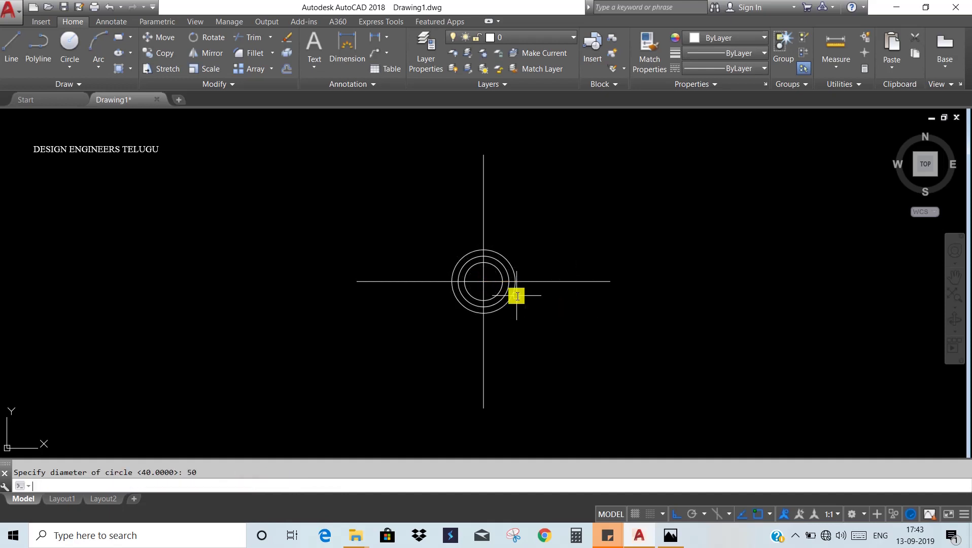
{"action": "type", "text": "c"}
Add concentric circles of diameter 80, 120 and 150, then view the reference image
{"action": "key", "text": "Return"}
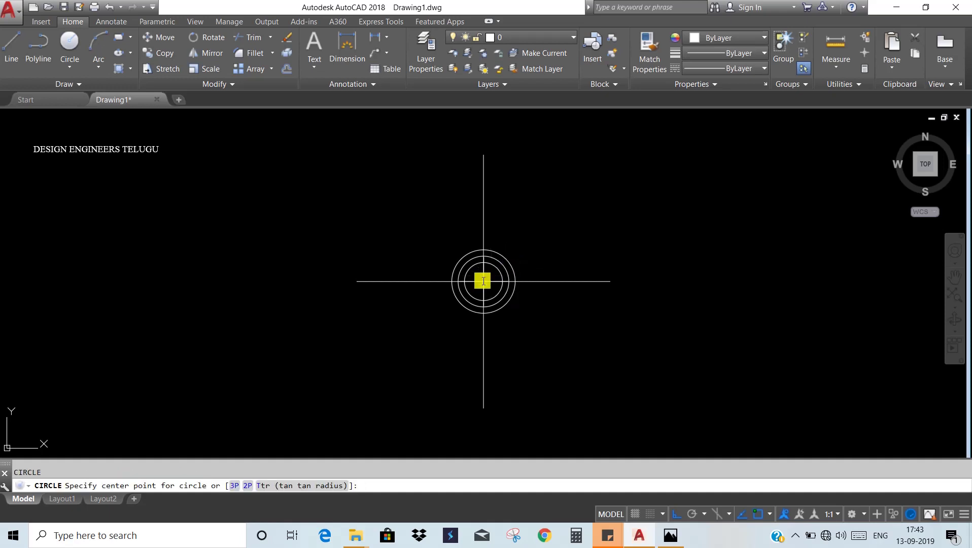
{"action": "left_click", "coordinate": [483, 281]}
{"action": "type", "text": "d"}
{"action": "key", "text": "Return"}
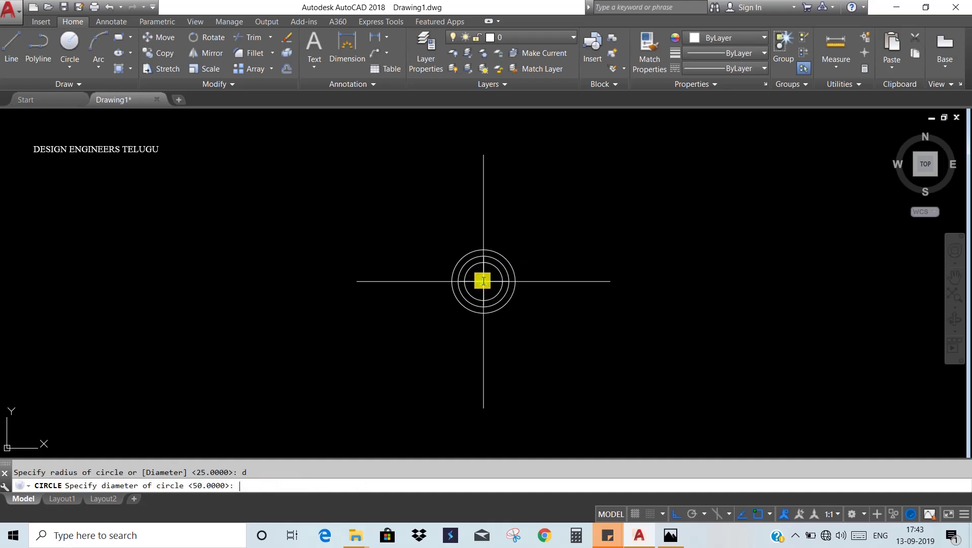
{"action": "type", "text": "80"}
{"action": "key", "text": "Return"}
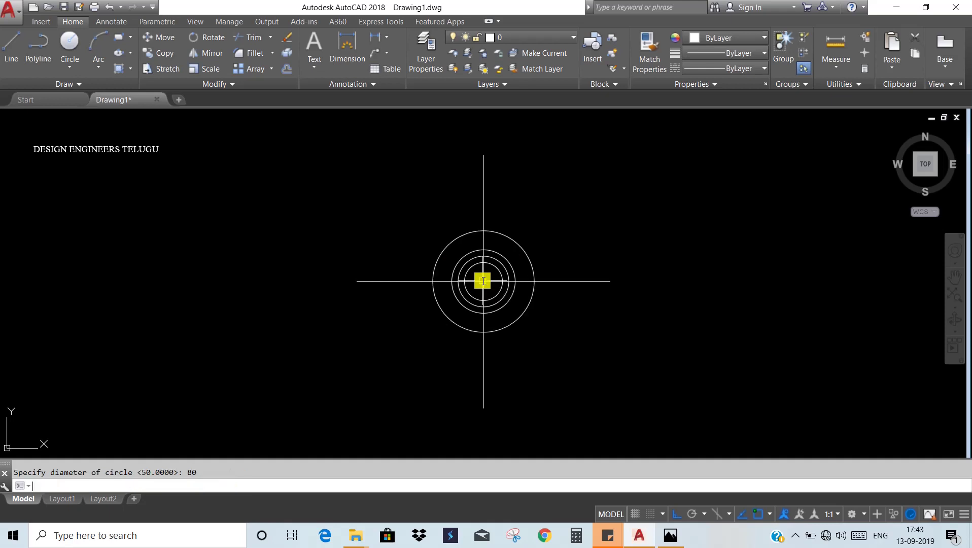
{"action": "key", "text": "Return"}
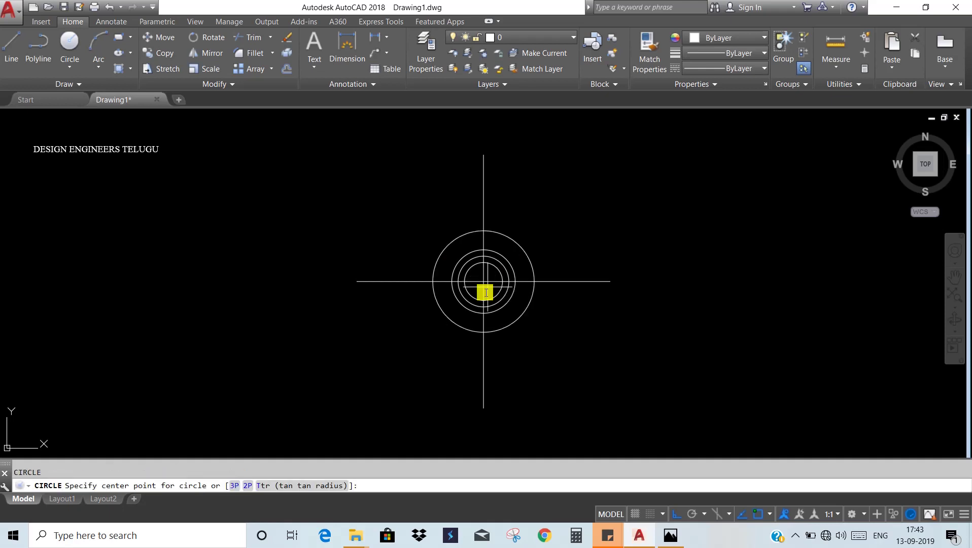
{"action": "left_click", "coordinate": [487, 281]}
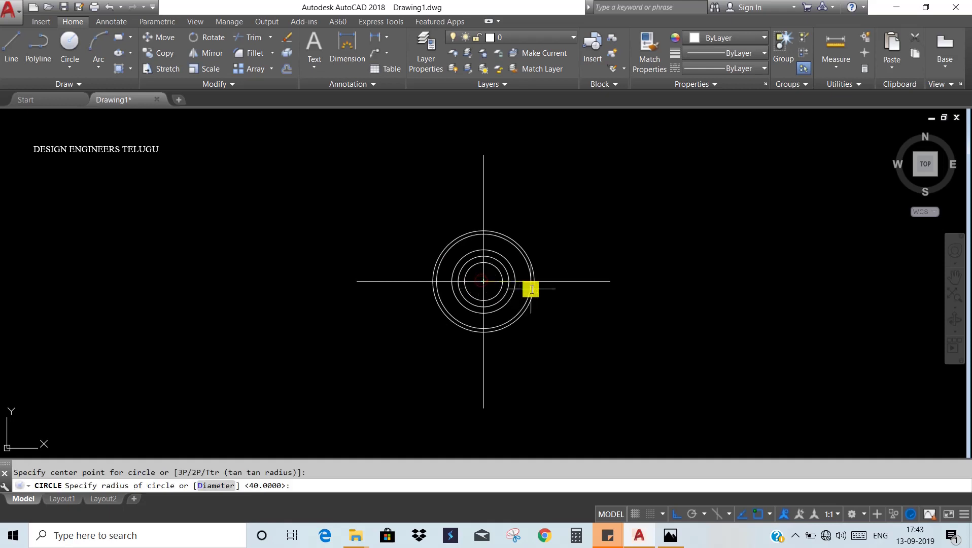
{"action": "type", "text": " d"}
{"action": "key", "text": "Return"}
{"action": "type", "text": "12"}
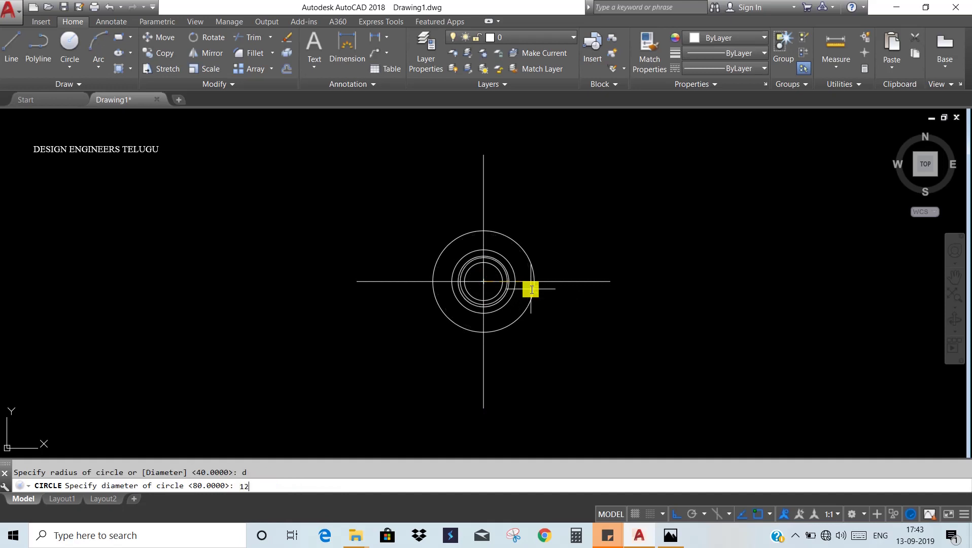
{"action": "type", "text": "0"}
{"action": "key", "text": "Return"}
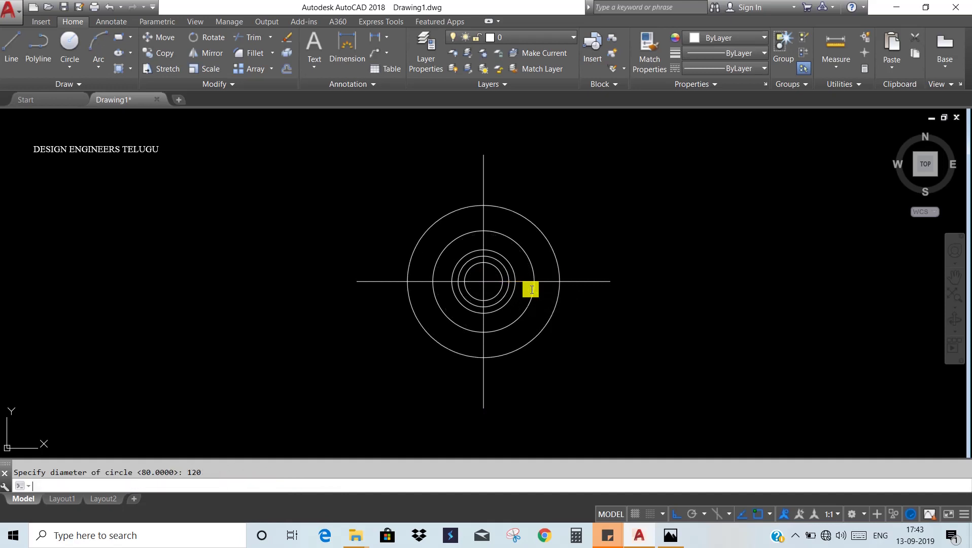
{"action": "key", "text": "Return"}
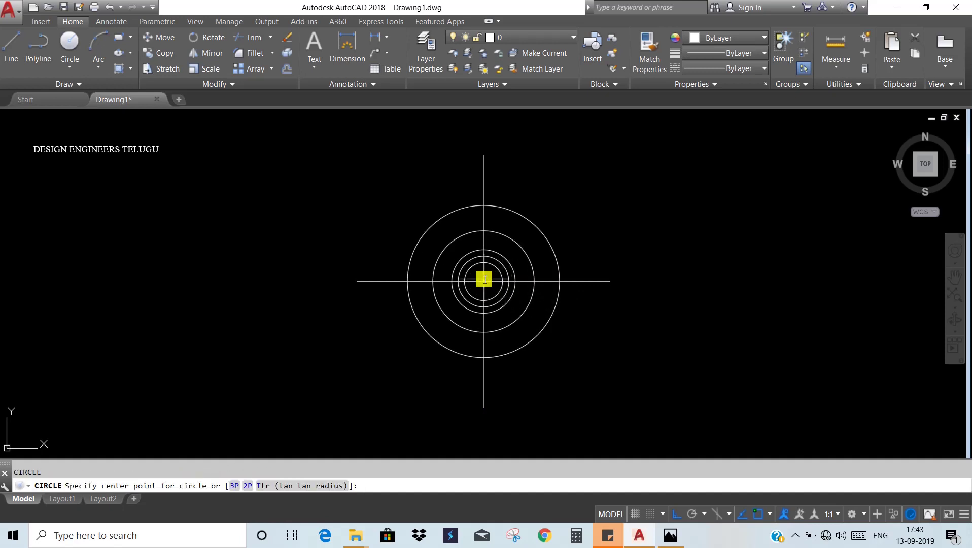
{"action": "left_click", "coordinate": [484, 281]}
{"action": "type", "text": "d"}
{"action": "key", "text": "Return"}
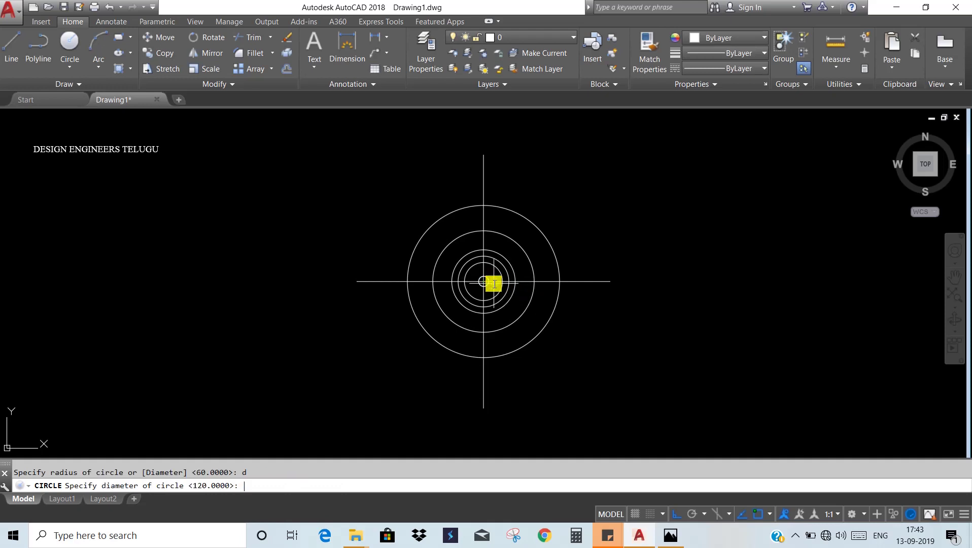
{"action": "type", "text": "150"}
{"action": "key", "text": "Return"}
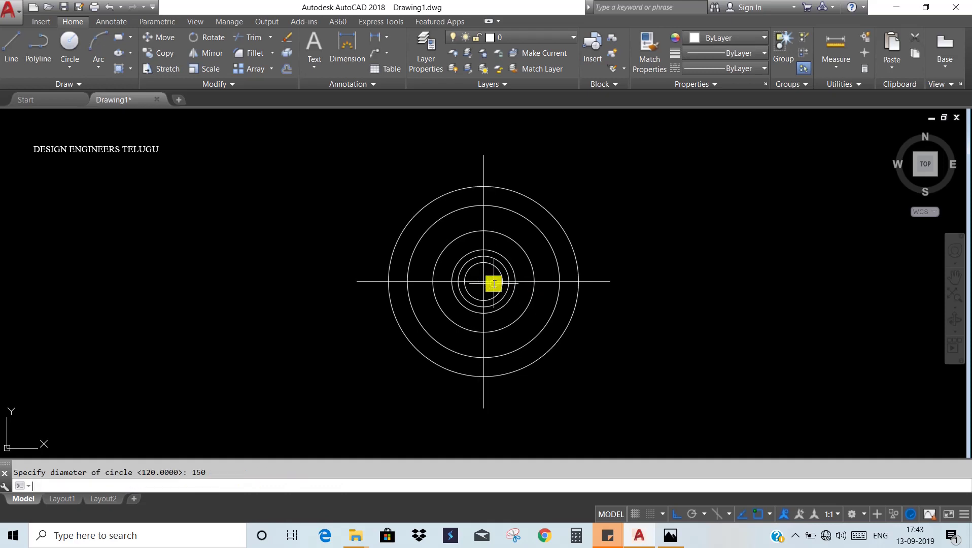
{"action": "left_click", "coordinate": [670, 535]}
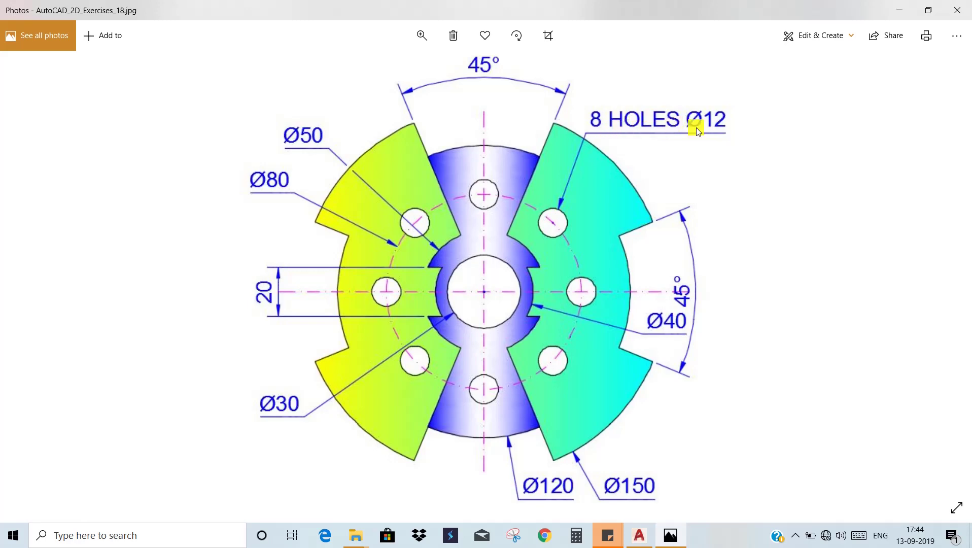
Draw a 12-diameter hole circle at the top of the pitch circle
{"action": "left_click", "coordinate": [648, 527]}
{"action": "type", "text": "c"}
{"action": "key", "text": "Return"}
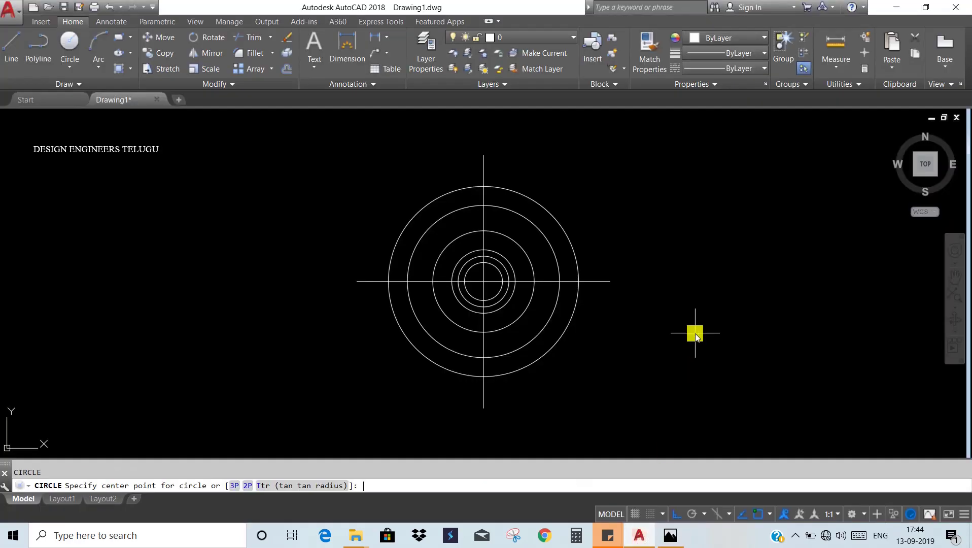
{"action": "key", "text": "alt+Tab"}
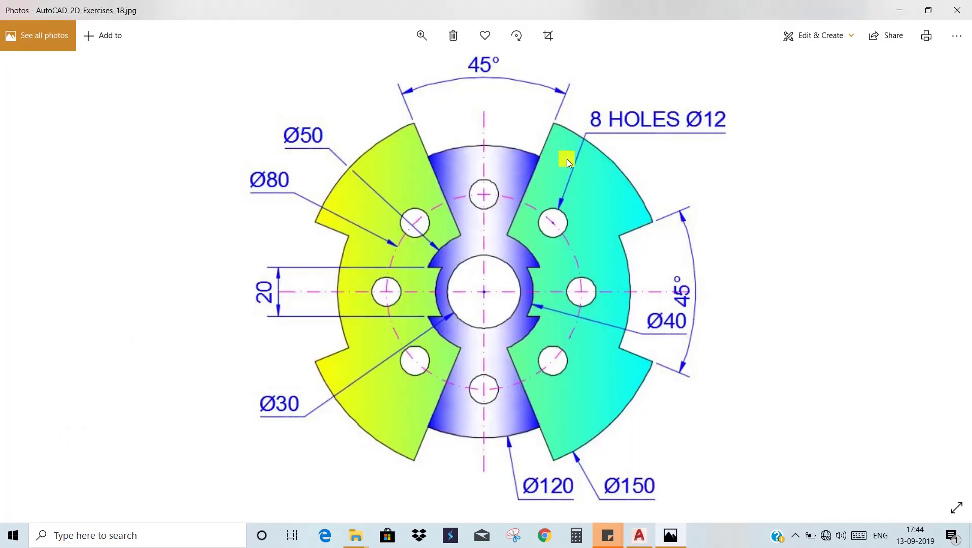
{"action": "key", "text": "alt+Tab"}
{"action": "left_click", "coordinate": [483, 237]}
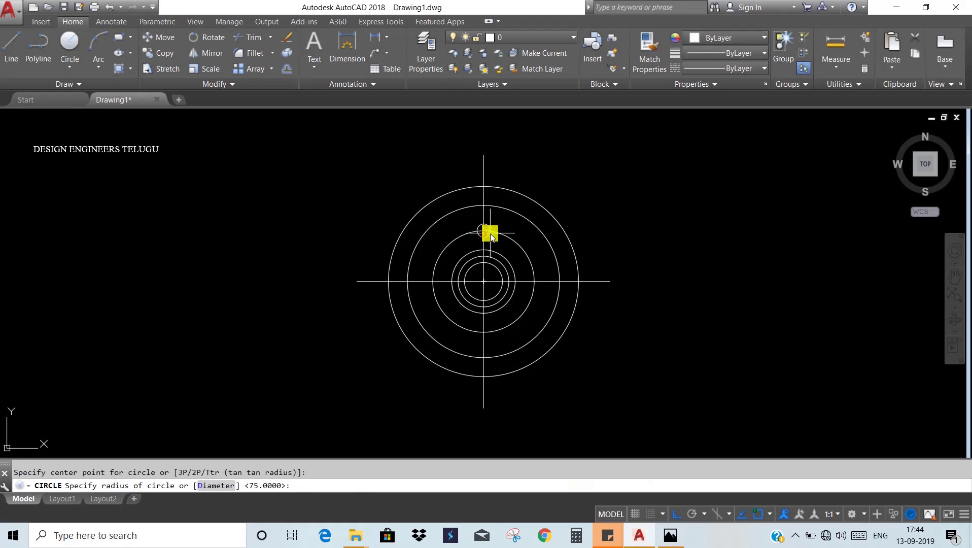
{"action": "type", "text": "d"}
{"action": "key", "text": "Return"}
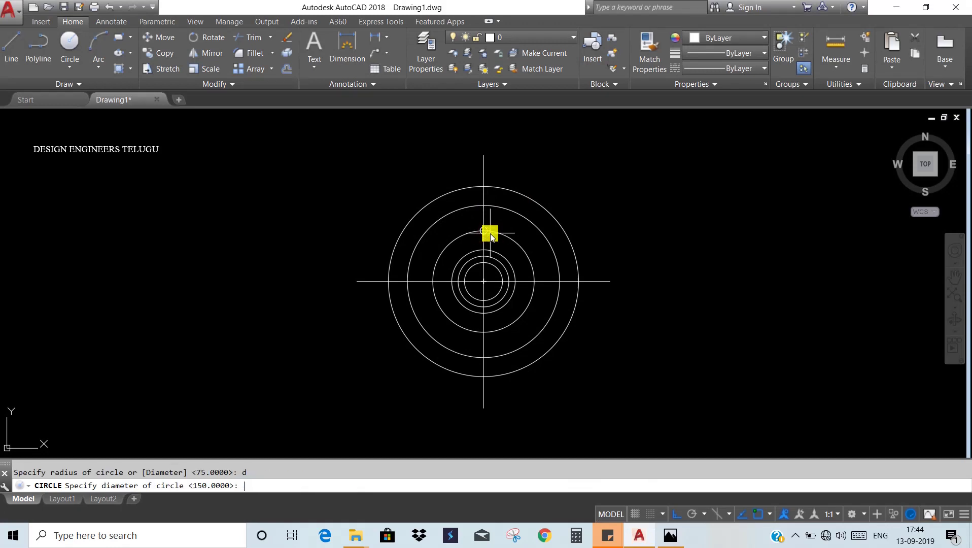
{"action": "type", "text": "12"}
{"action": "key", "text": "Return"}
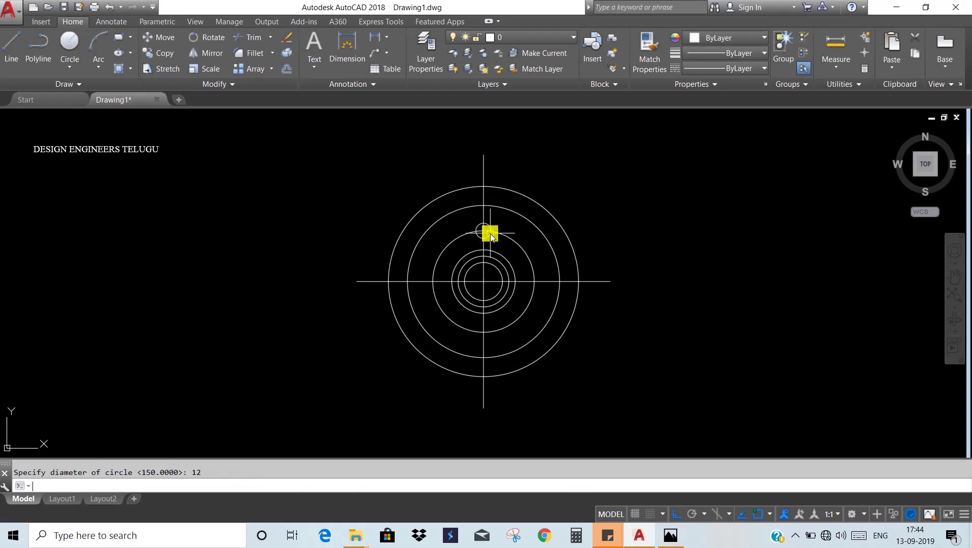
{"action": "scroll", "coordinate": [503, 249], "scroll_direction": "up", "scroll_amount": 2}
{"action": "key", "text": "Escape"}
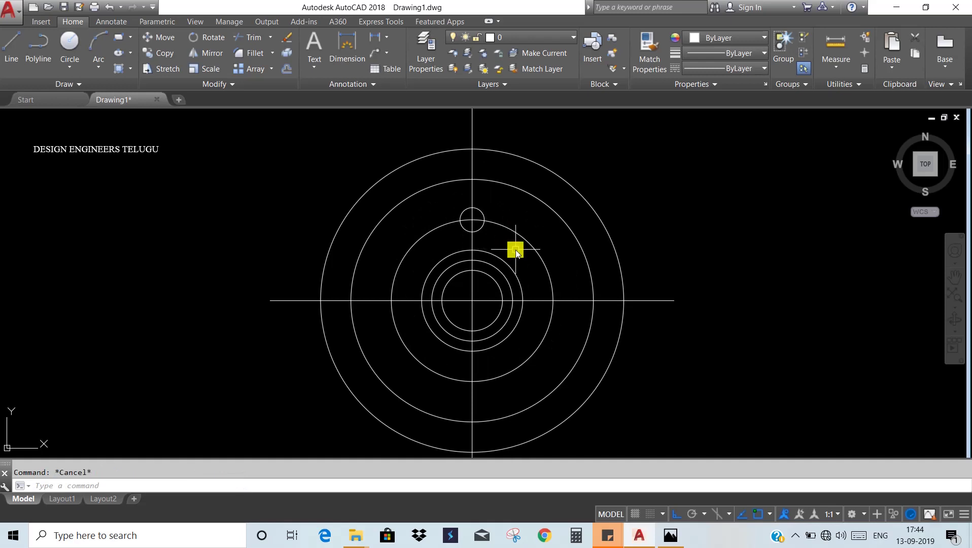
{"action": "type", "text": "u"}
{"action": "key", "text": "Return"}
Polar-array the hole into 8 copies around the plate centre
{"action": "type", "text": "a"}
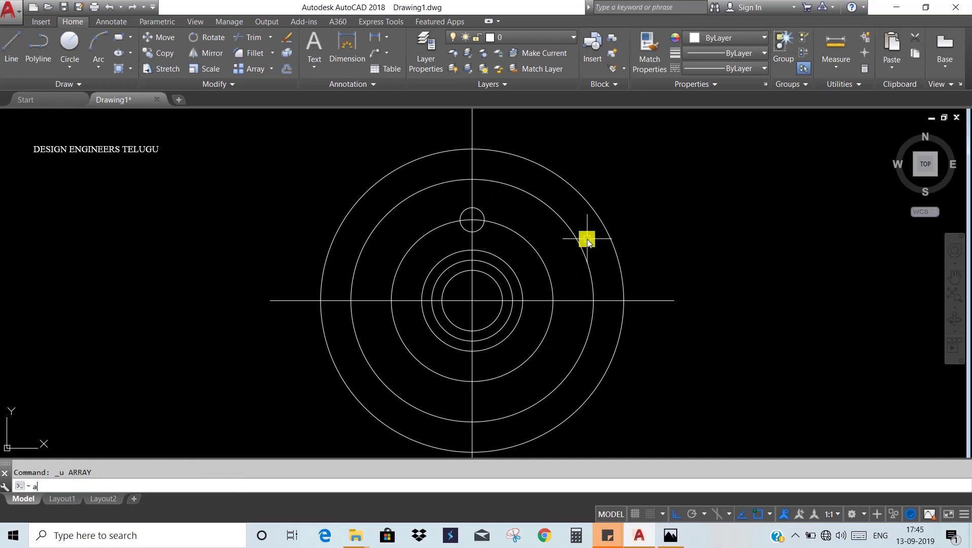
{"action": "type", "text": "r"}
{"action": "key", "text": "Return"}
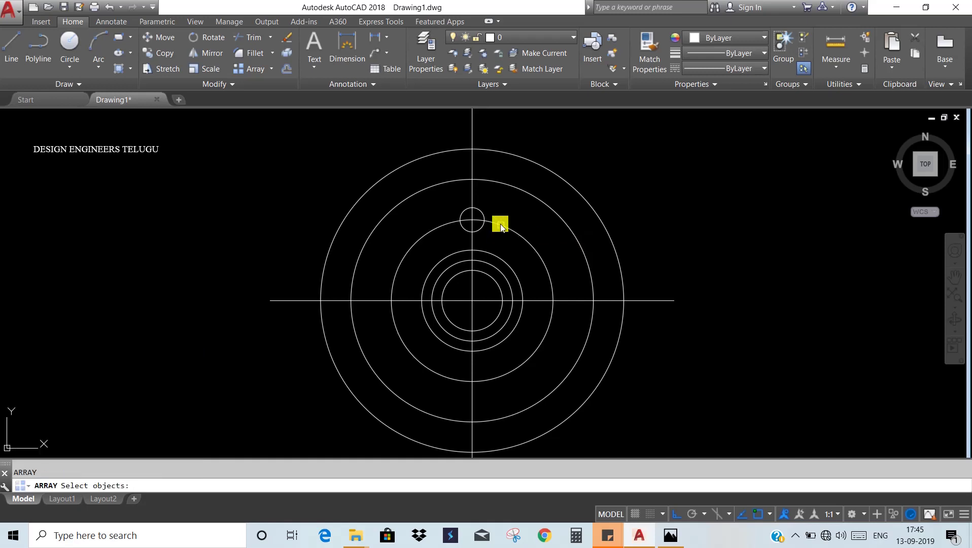
{"action": "left_click", "coordinate": [484, 214]}
{"action": "key", "text": "Return"}
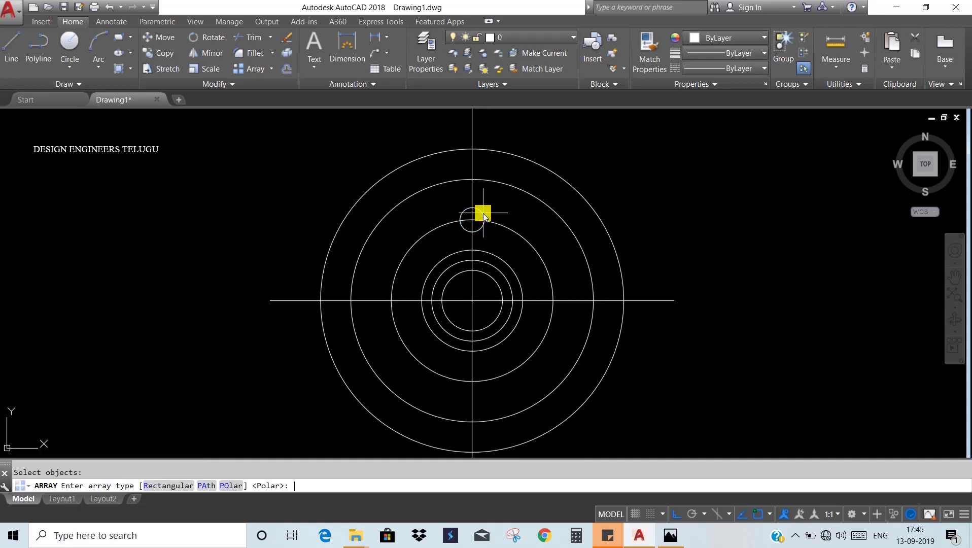
{"action": "key", "text": "Return"}
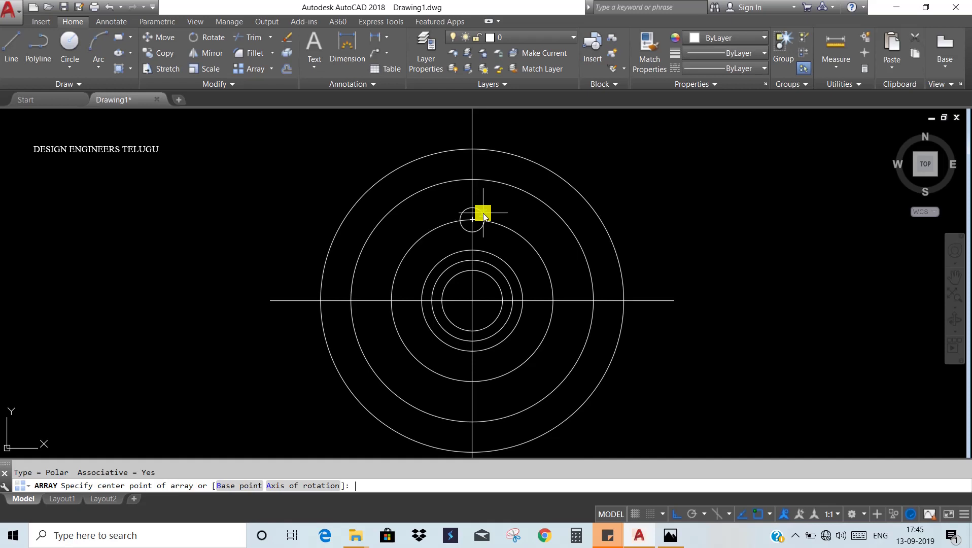
{"action": "left_click", "coordinate": [471, 300]}
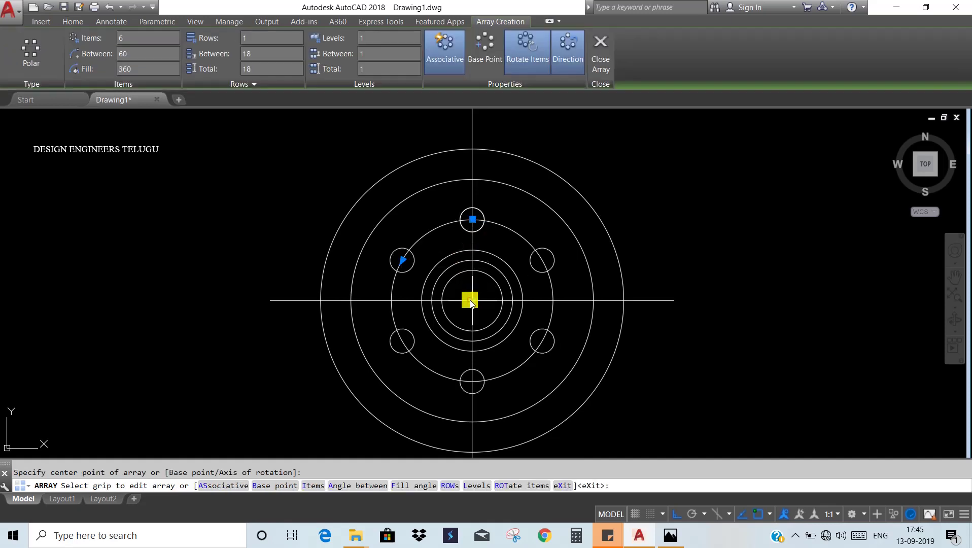
{"action": "double_click", "coordinate": [131, 36]}
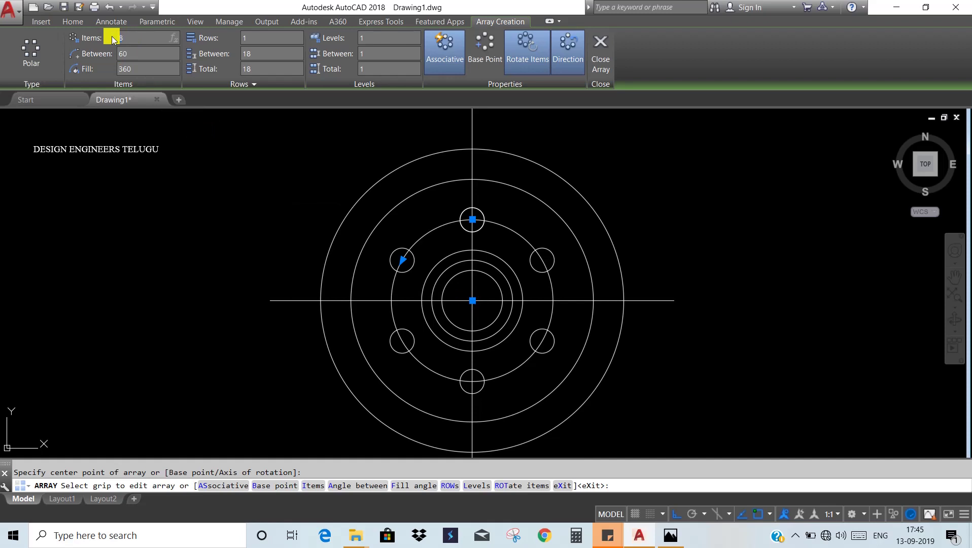
{"action": "key", "text": "Return"}
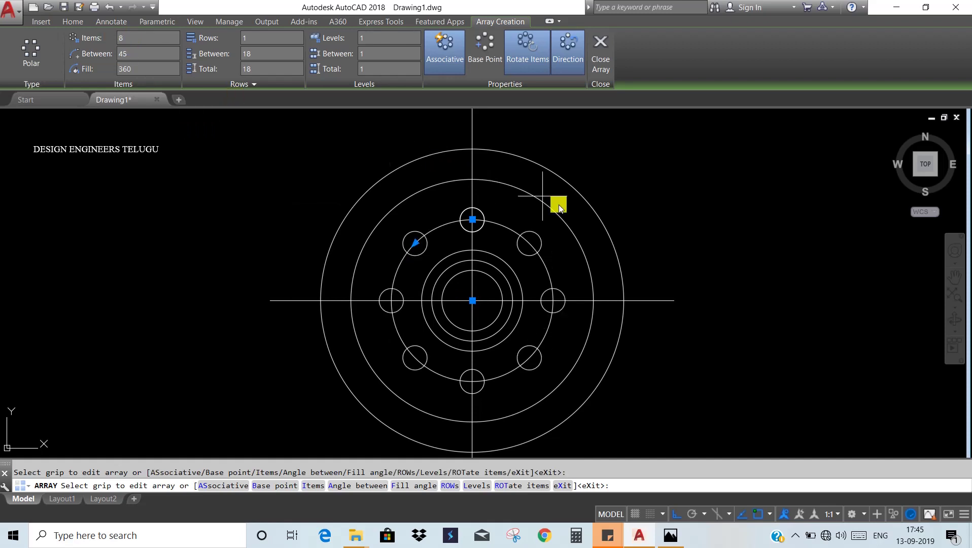
{"action": "key", "text": "Return"}
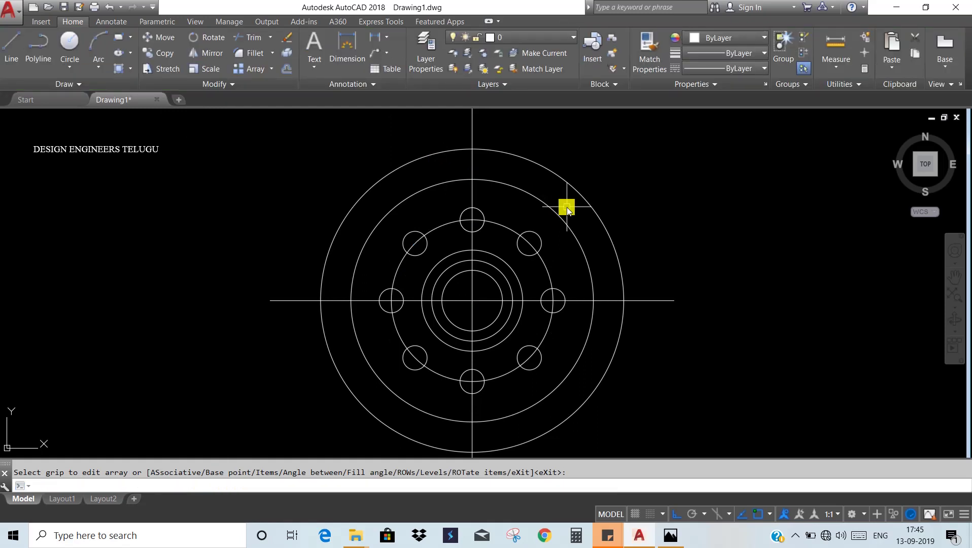
{"action": "key", "text": "Escape"}
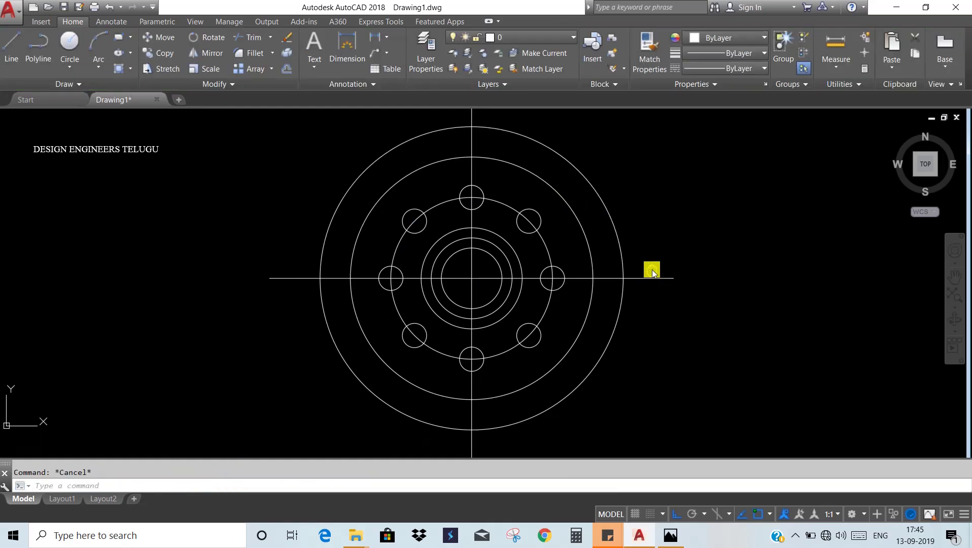
{"action": "key", "text": "alt+Tab"}
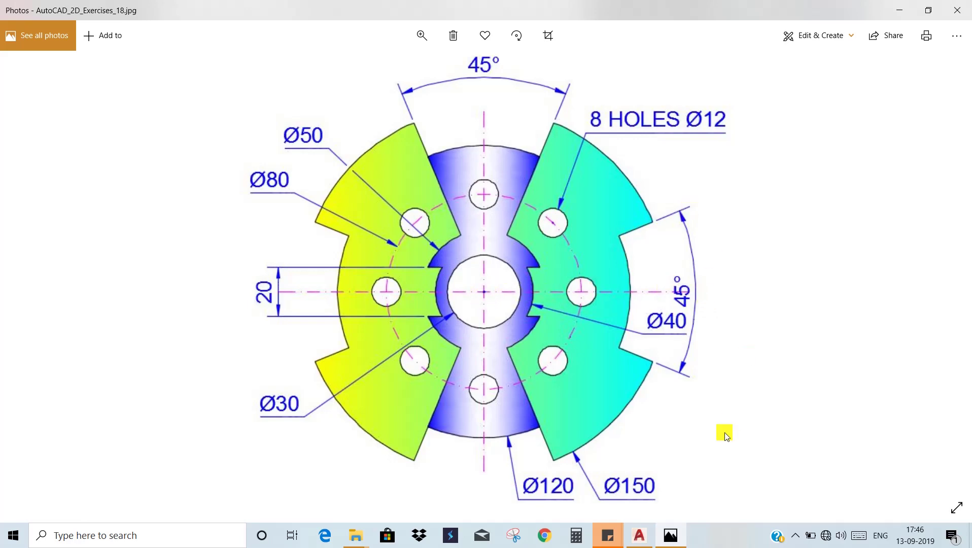
{"action": "left_click", "coordinate": [640, 542]}
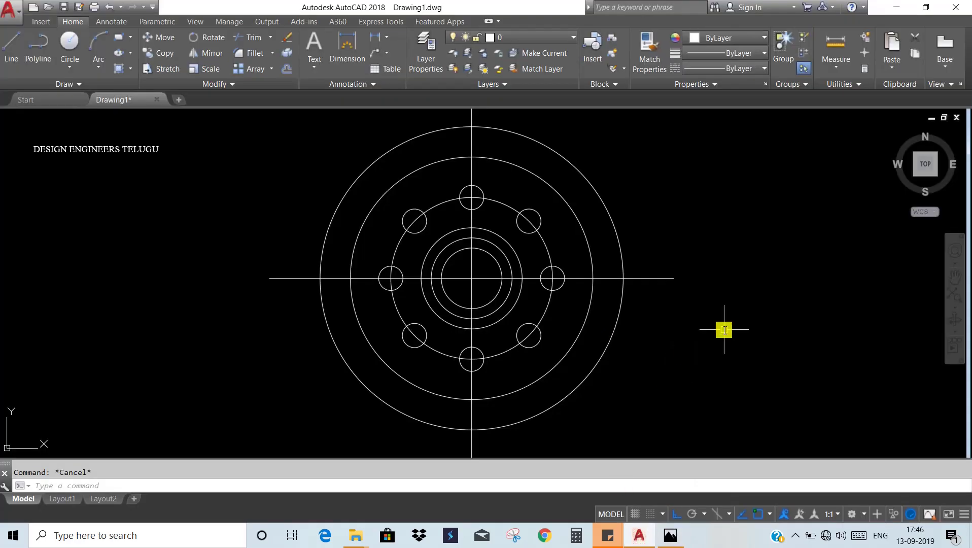
Enable polar tracking and add 22.5 as a new additional tracking angle
{"action": "left_click", "coordinate": [694, 514]}
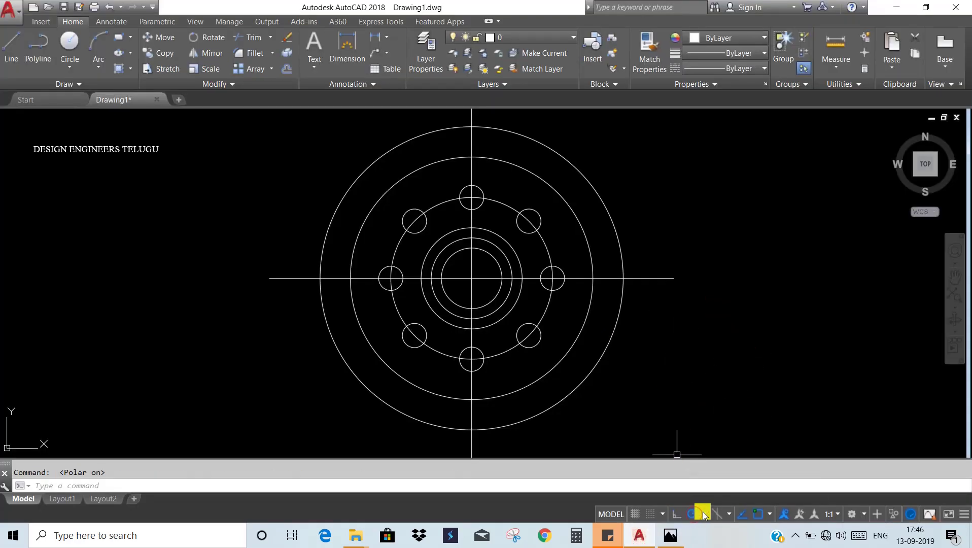
{"action": "left_click", "coordinate": [704, 515]}
{"action": "left_click", "coordinate": [711, 500]}
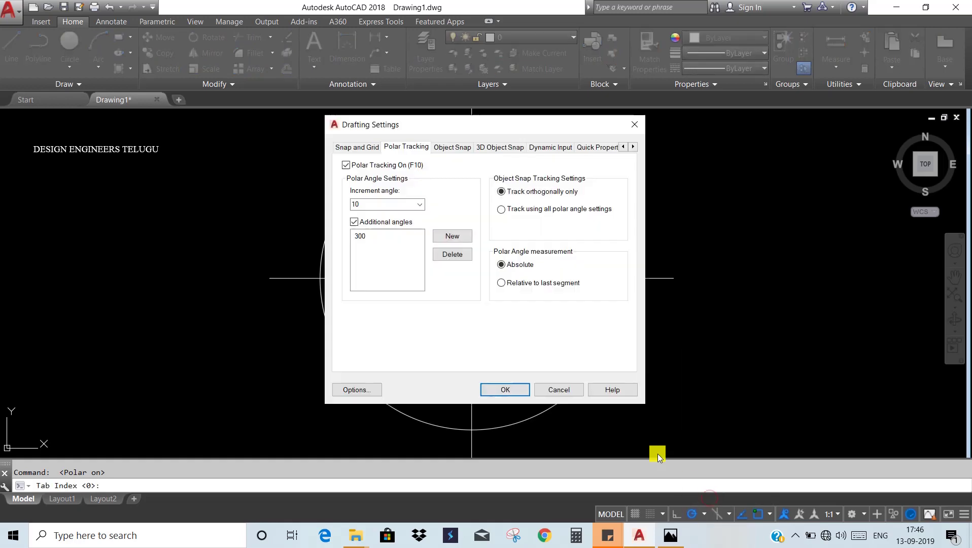
{"action": "left_click", "coordinate": [452, 236]}
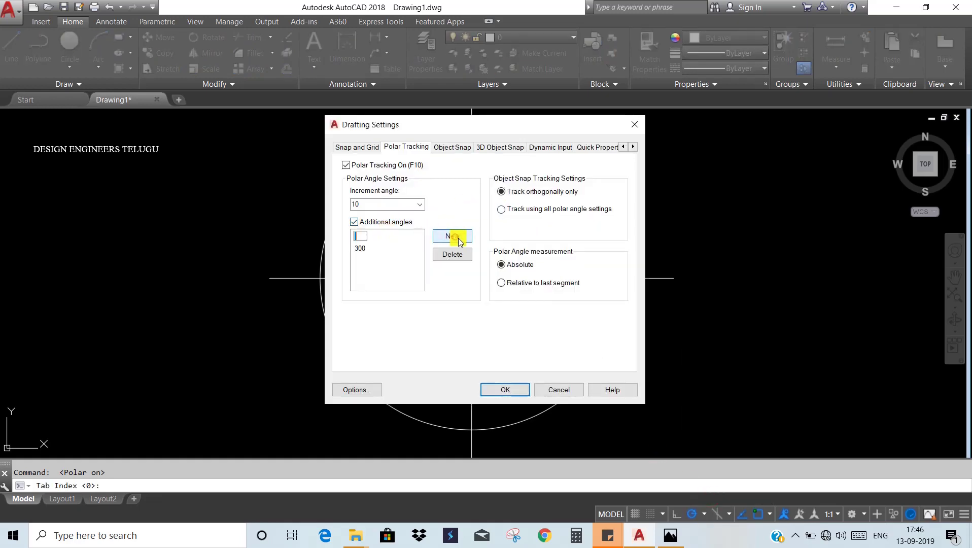
{"action": "type", "text": "22."}
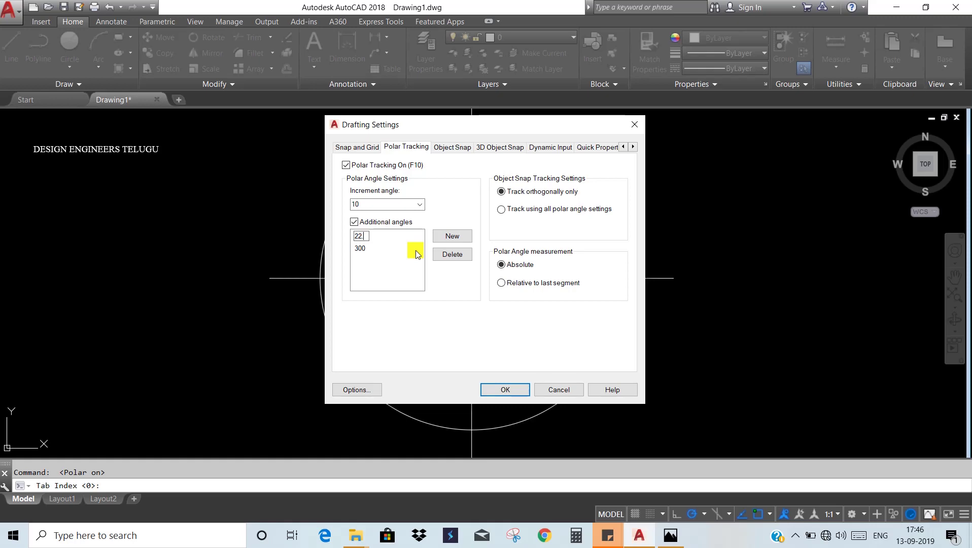
{"action": "type", "text": "5"}
{"action": "left_click", "coordinate": [504, 390]}
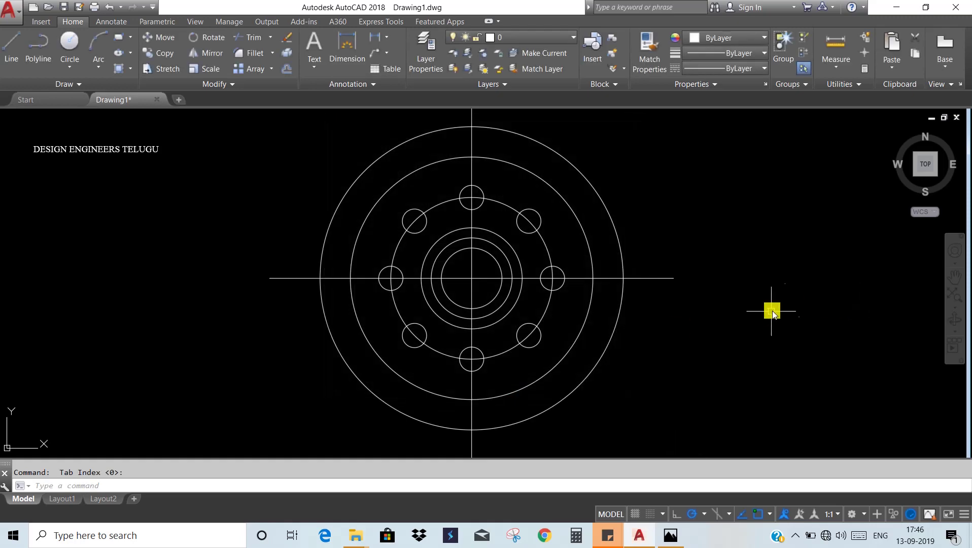
Draw a radial line from the plate centre at 22.5° past the outer circle
{"action": "type", "text": "1"}
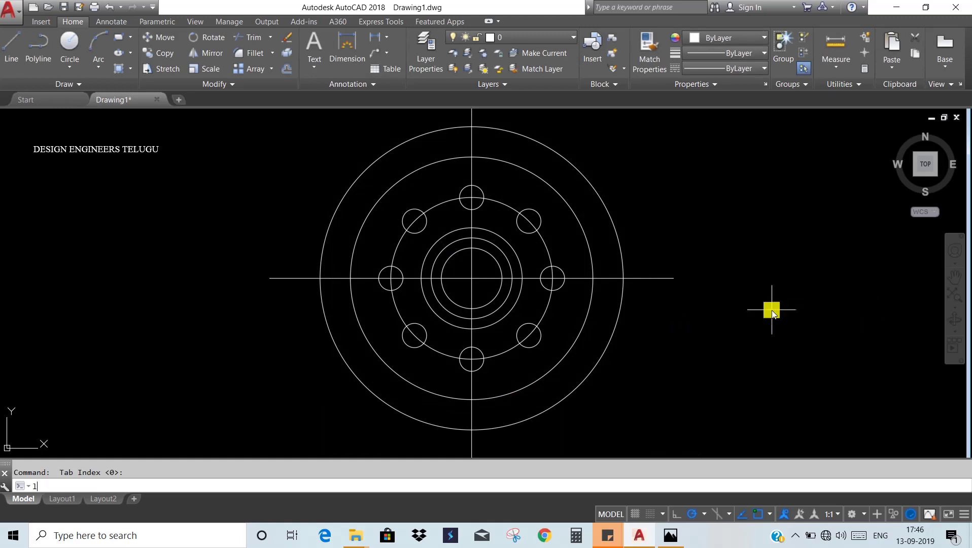
{"action": "key", "text": "Return"}
{"action": "left_click", "coordinate": [472, 278]}
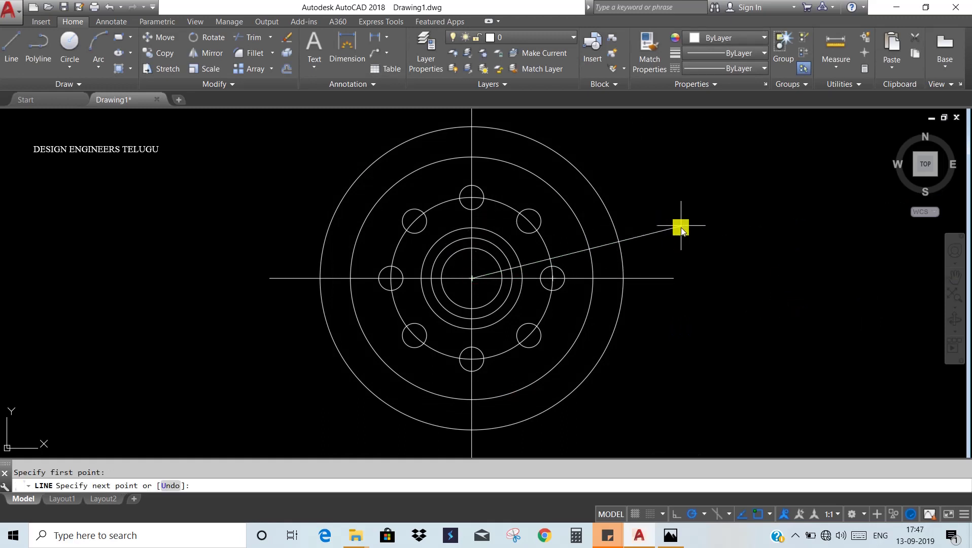
{"action": "left_click", "coordinate": [669, 197]}
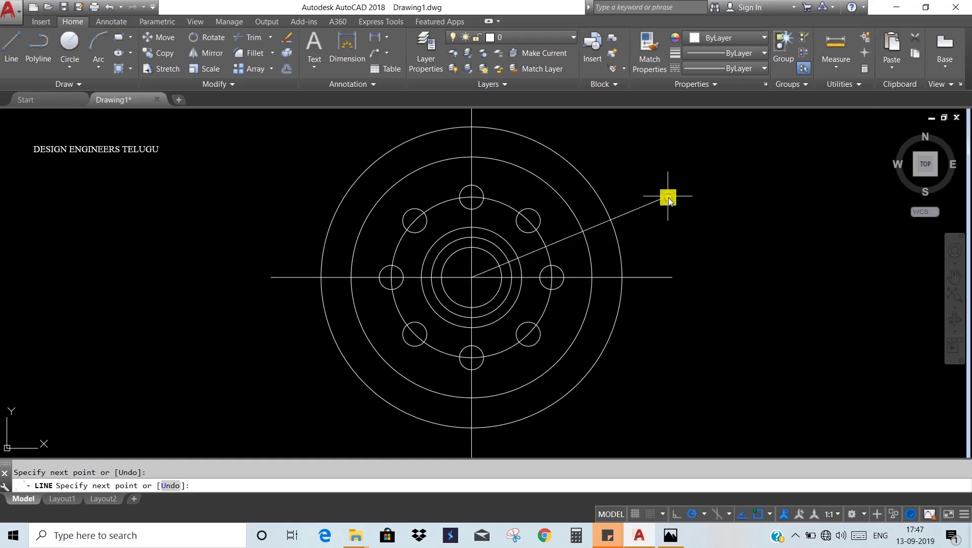
{"action": "key", "text": "Escape"}
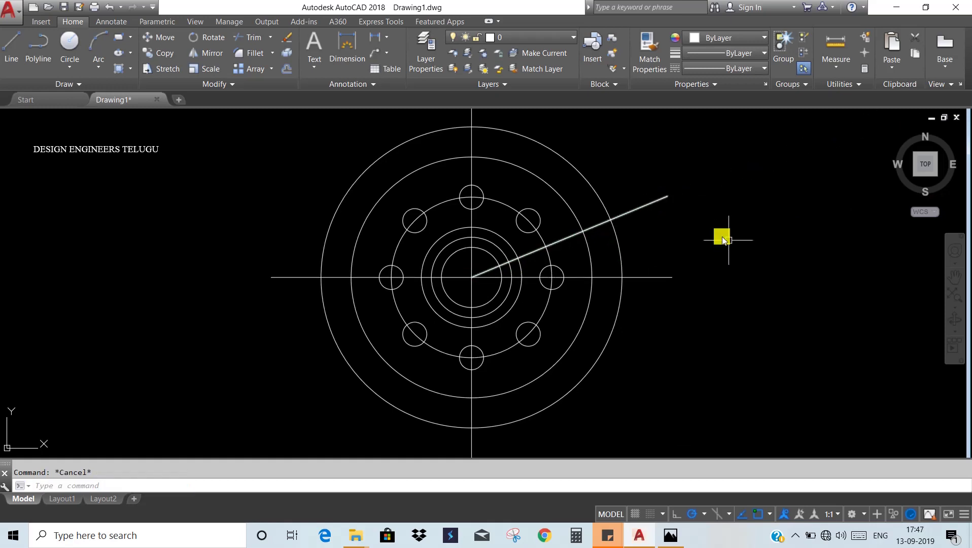
Mirror the angled line about the horizontal centre line, keeping the original
{"action": "type", "text": "mi"}
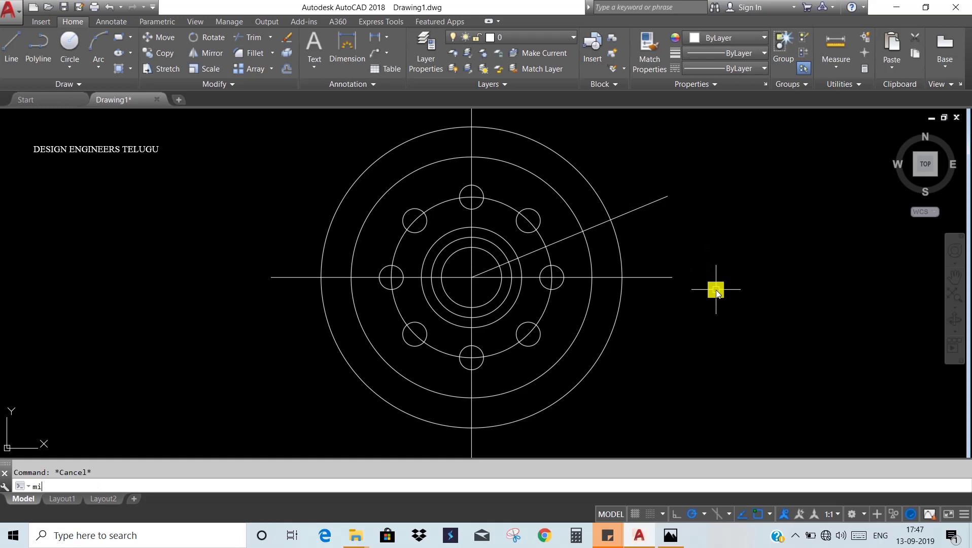
{"action": "key", "text": "Return"}
{"action": "left_click", "coordinate": [660, 199]}
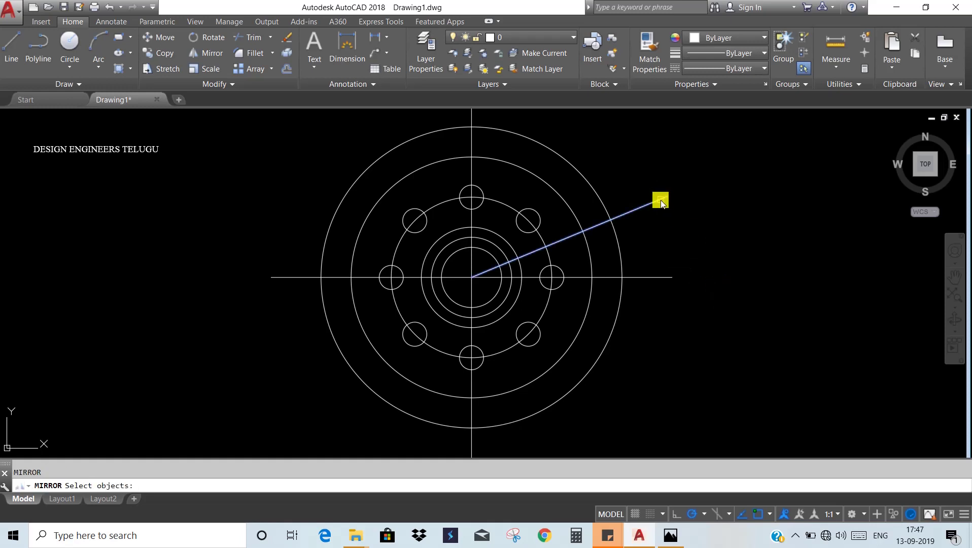
{"action": "key", "text": "Return"}
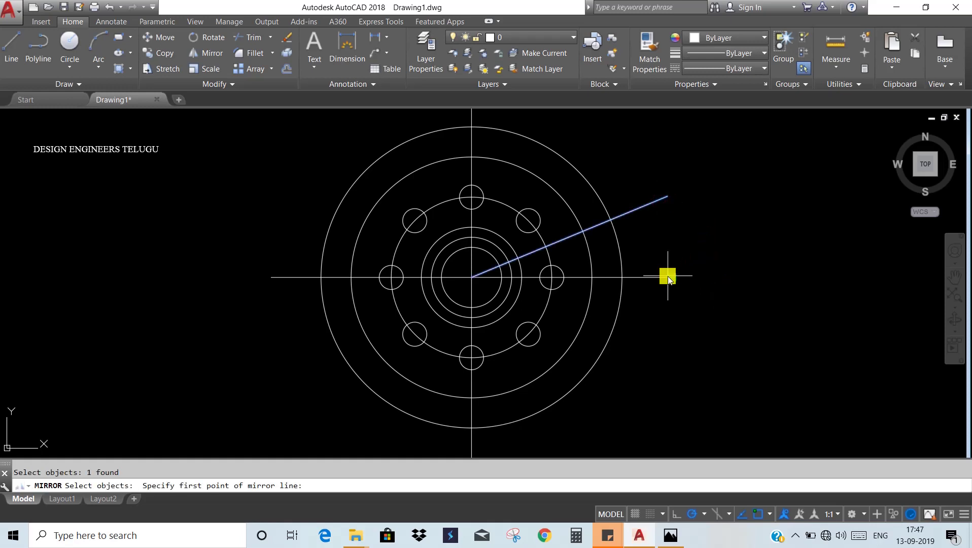
{"action": "left_click", "coordinate": [668, 277]}
{"action": "left_click", "coordinate": [594, 277]}
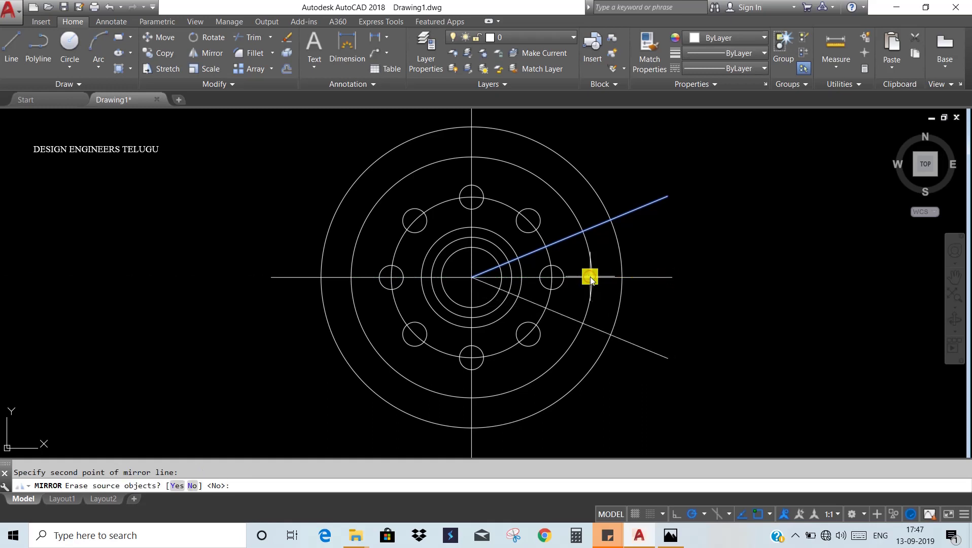
{"action": "key", "text": "Return"}
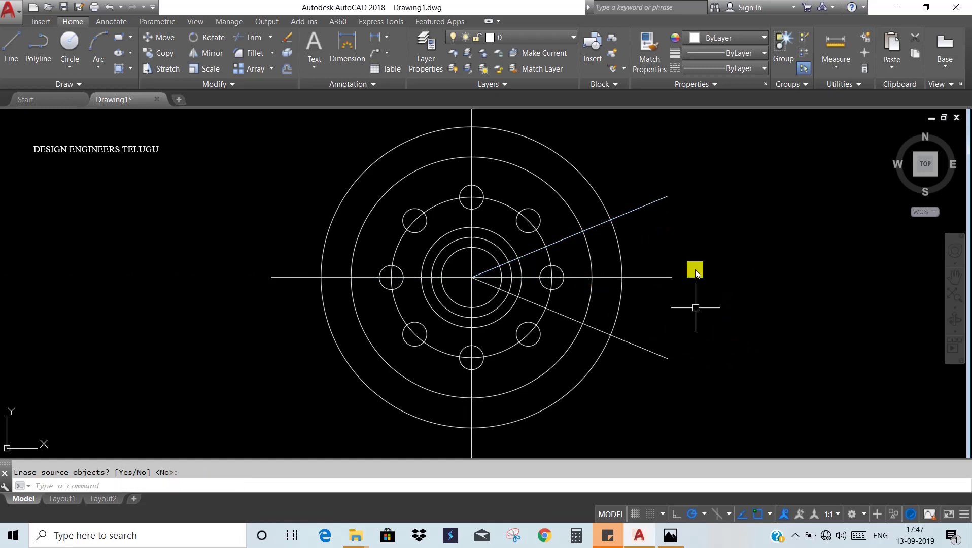
{"action": "key", "text": "alt+Tab"}
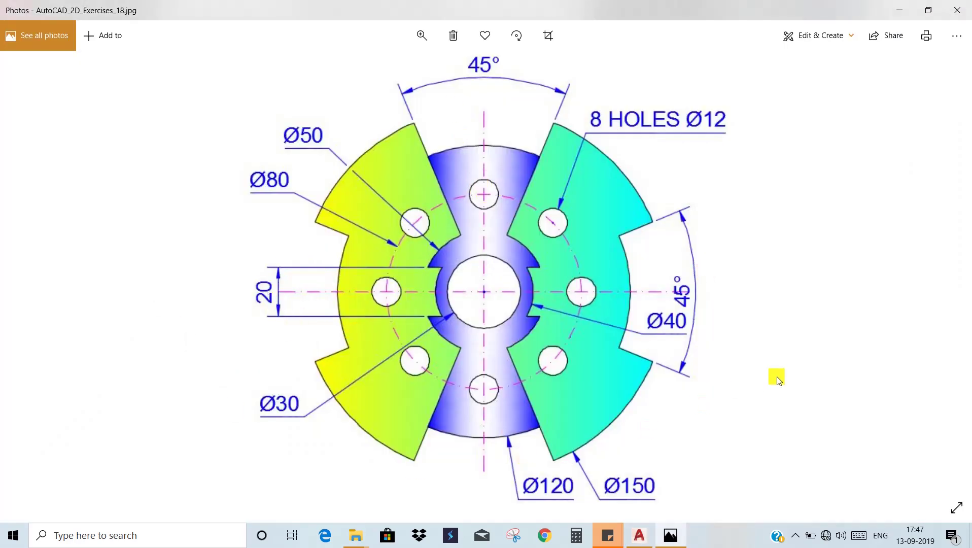
{"action": "key", "text": "alt+Tab"}
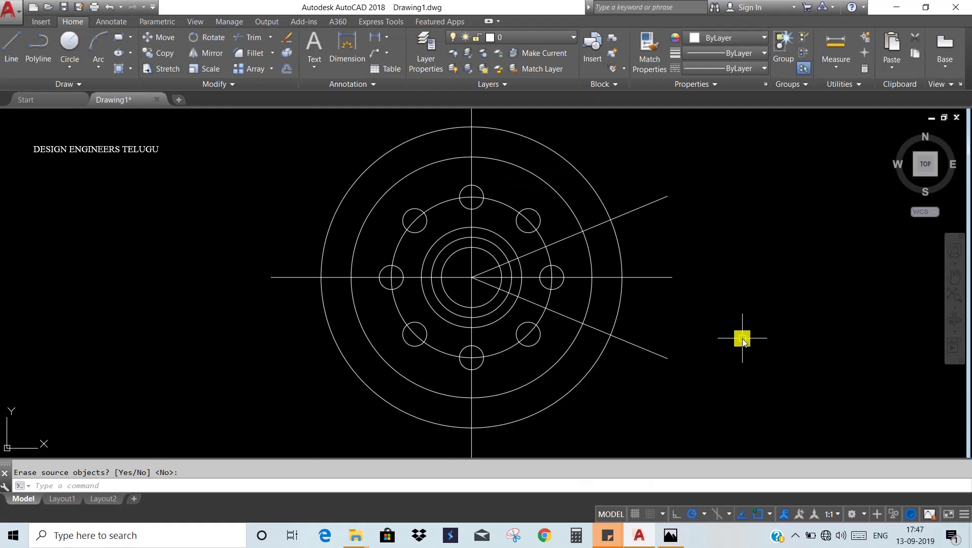
Polar-array both angled lines about the centre as 4 items at 90° spacing
{"action": "type", "text": "ar"}
{"action": "key", "text": "Return"}
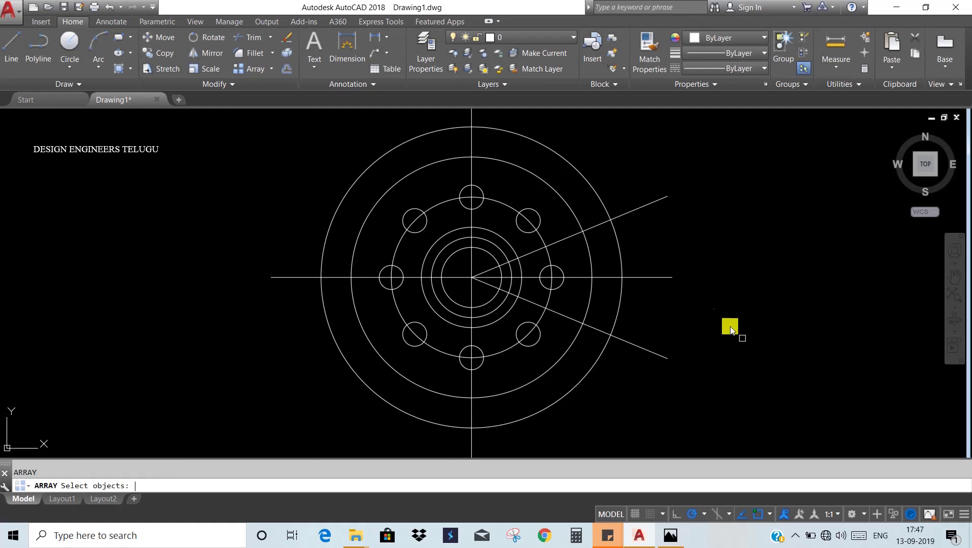
{"action": "left_click", "coordinate": [658, 352]}
{"action": "left_click", "coordinate": [653, 203]}
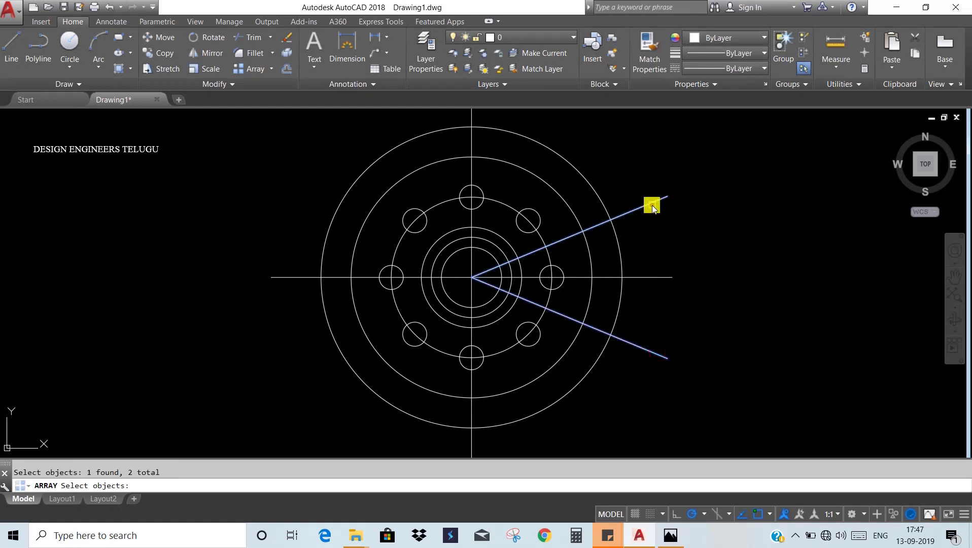
{"action": "key", "text": "Return"}
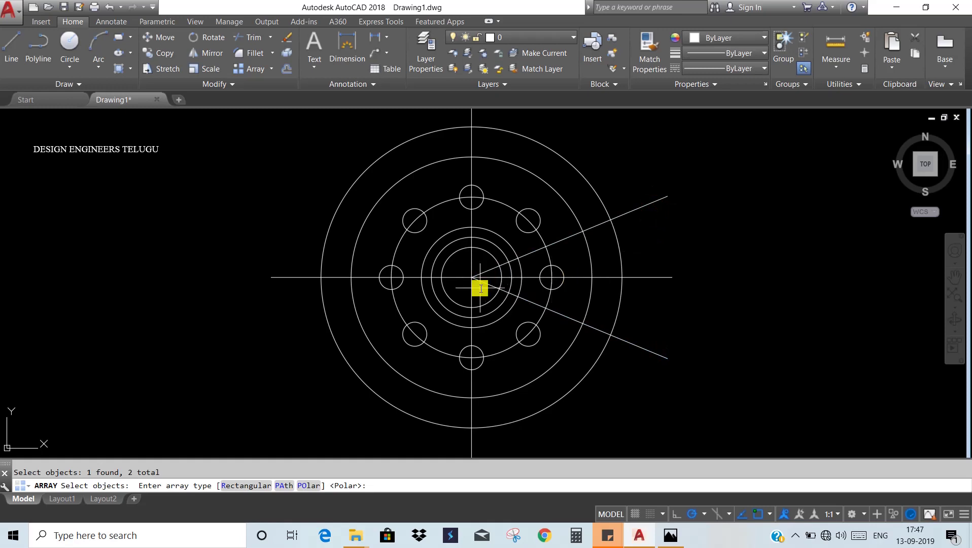
{"action": "type", "text": "po"}
{"action": "key", "text": "Return"}
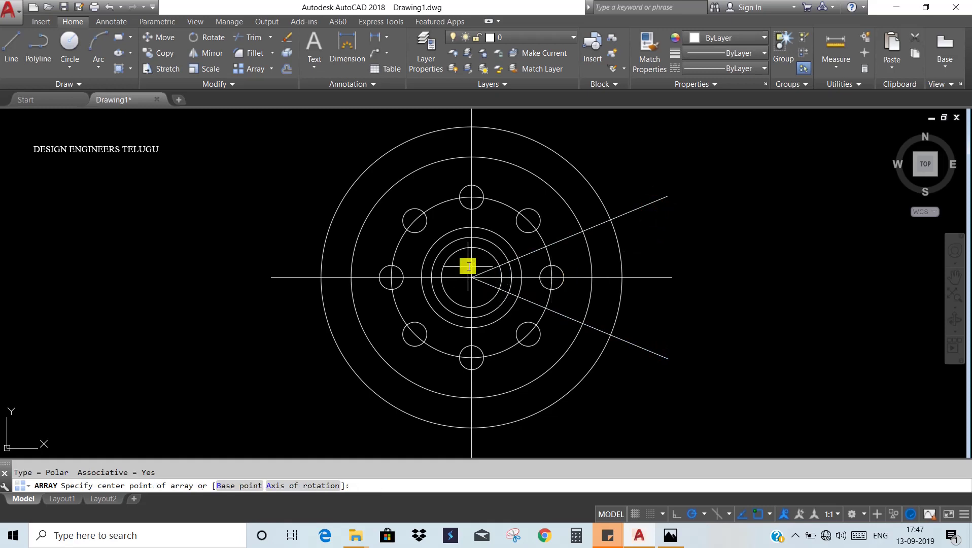
{"action": "left_click", "coordinate": [473, 278]}
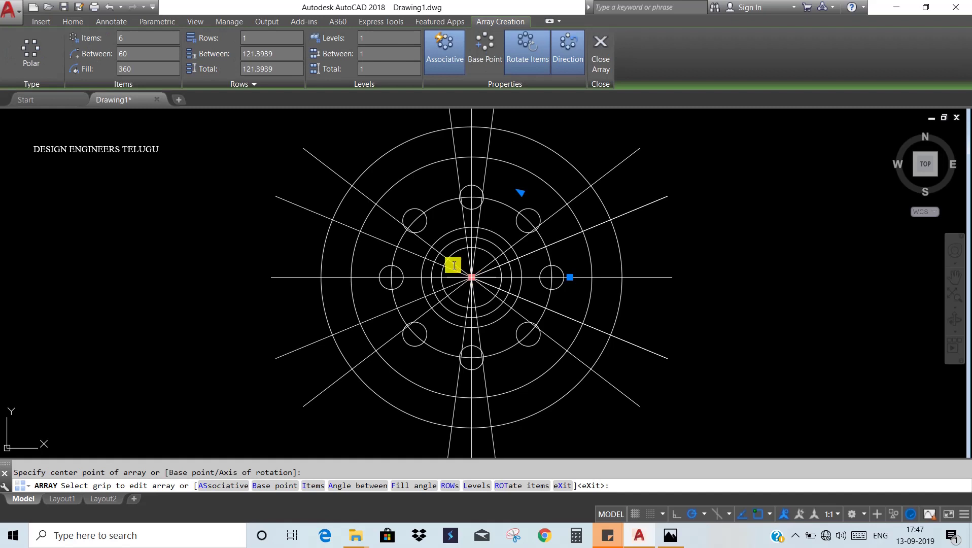
{"action": "left_click", "coordinate": [142, 39]}
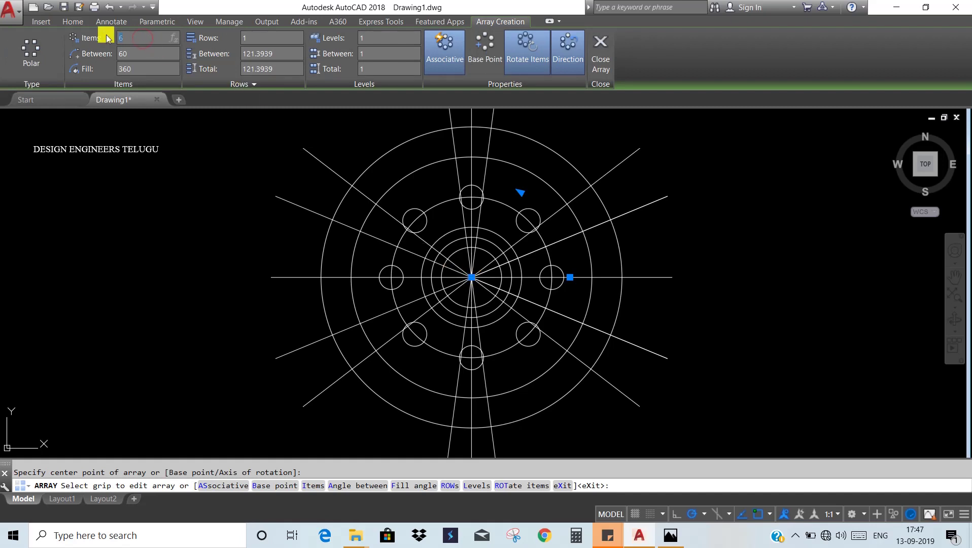
{"action": "type", "text": "4"}
{"action": "key", "text": "Return"}
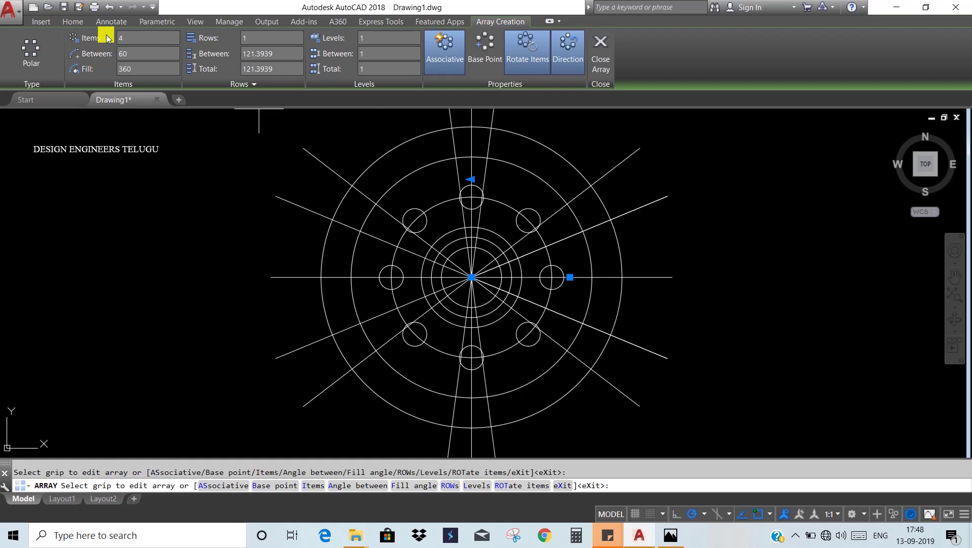
{"action": "left_click", "coordinate": [141, 52]}
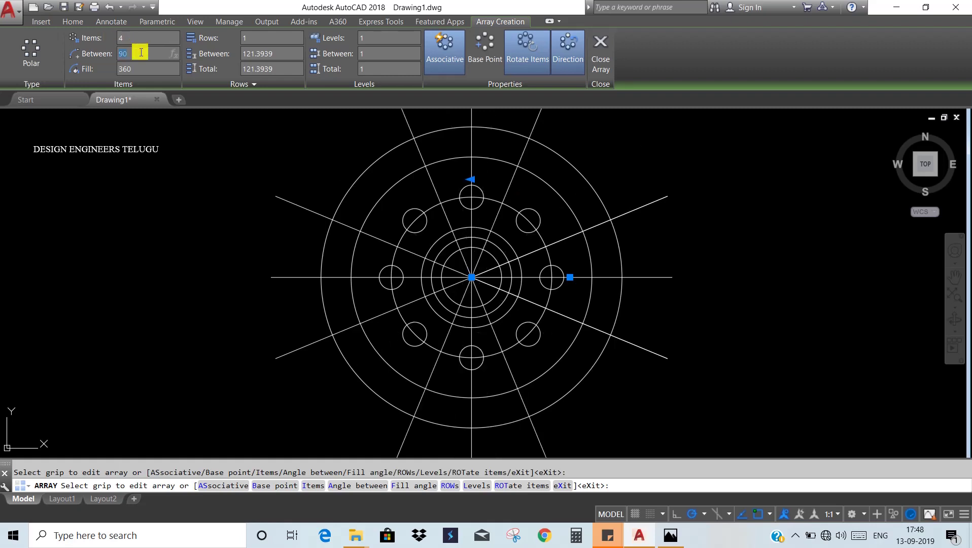
{"action": "key", "text": "Return"}
{"action": "key", "text": "Return"}
{"action": "scroll", "coordinate": [446, 249], "scroll_direction": "down", "scroll_amount": 2}
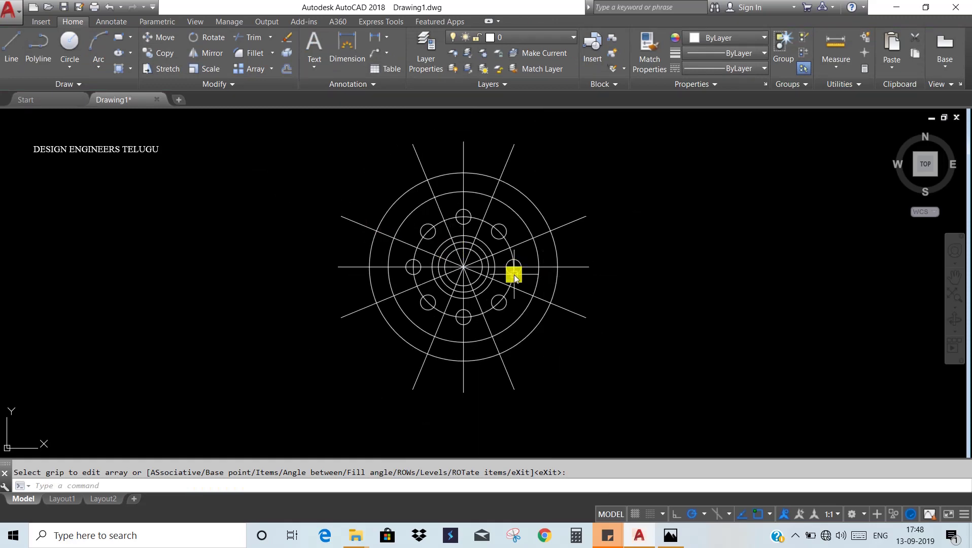
{"action": "left_click", "coordinate": [671, 535]}
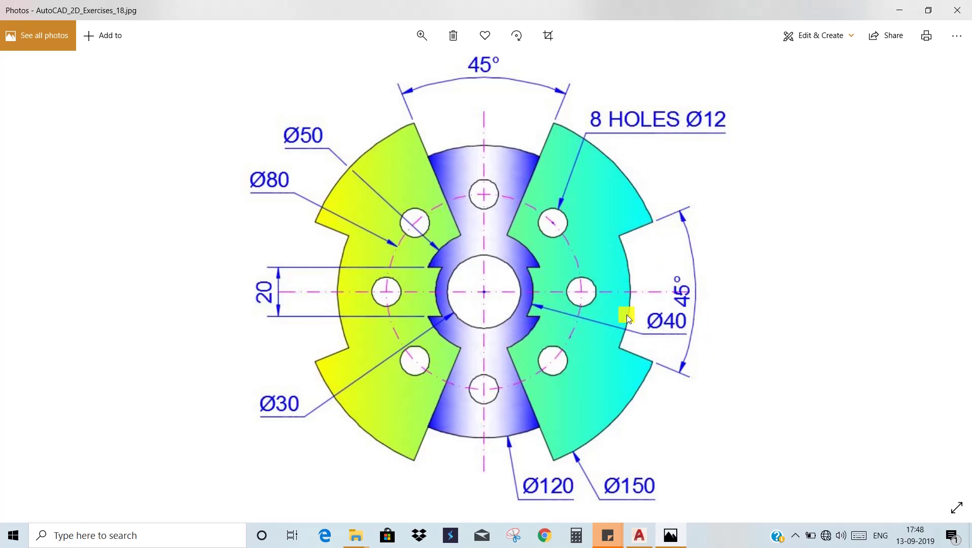
Return from the reference image to AutoCAD and zoom in on the plate
{"action": "key", "text": "alt+Tab"}
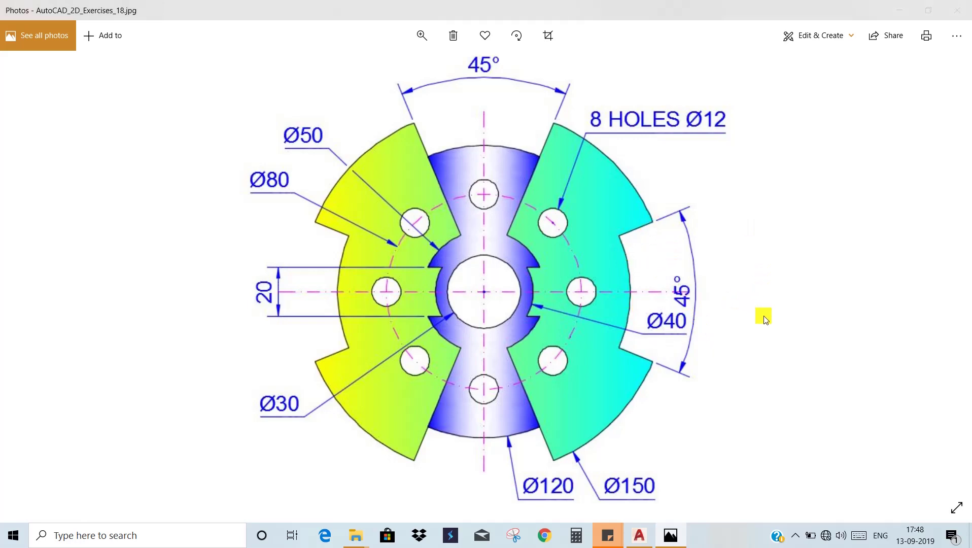
{"action": "scroll", "coordinate": [525, 277], "scroll_direction": "up", "scroll_amount": 2}
{"action": "scroll", "coordinate": [525, 278], "scroll_direction": "up", "scroll_amount": 2}
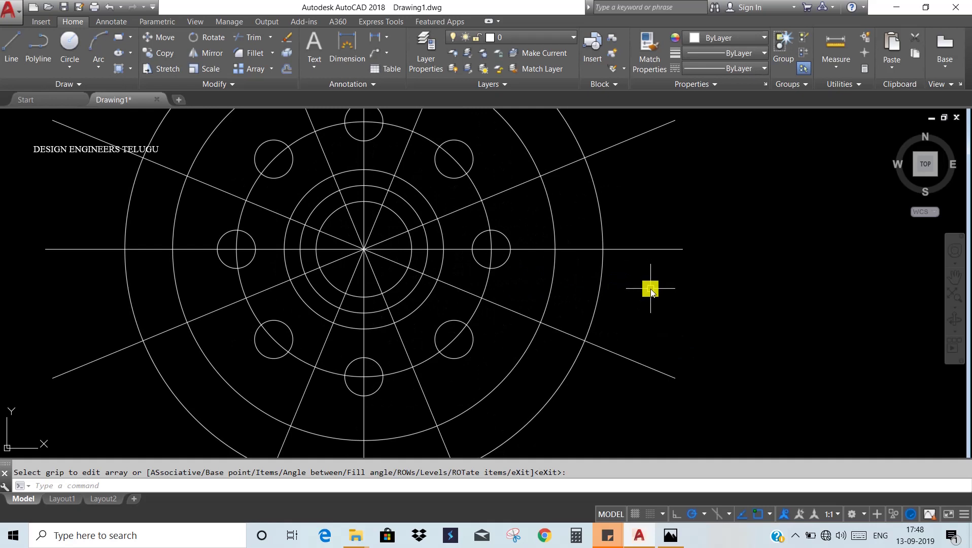
Cancel a started trim, then explode the radial-line polar array into individual lines
{"action": "type", "text": "tr"}
{"action": "key", "text": "Return"}
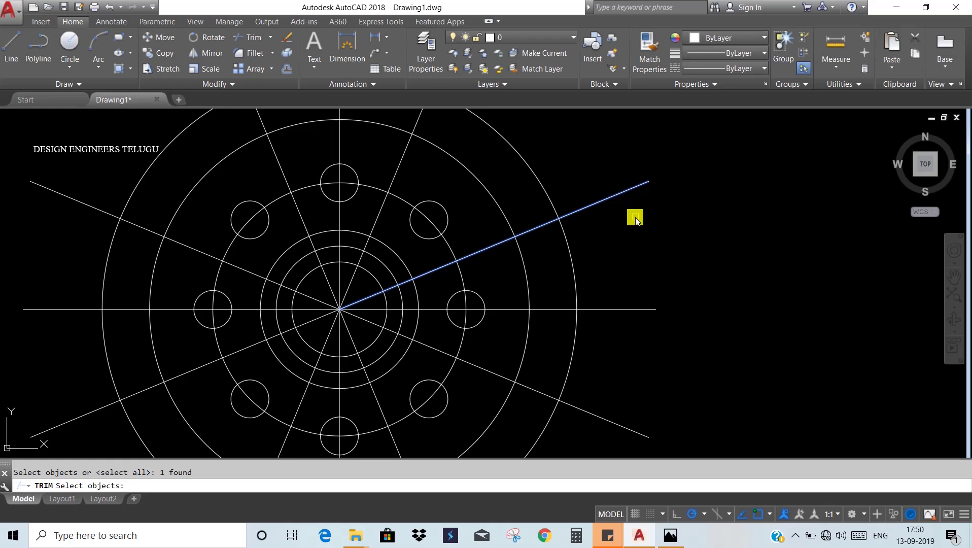
{"action": "key", "text": "Escape"}
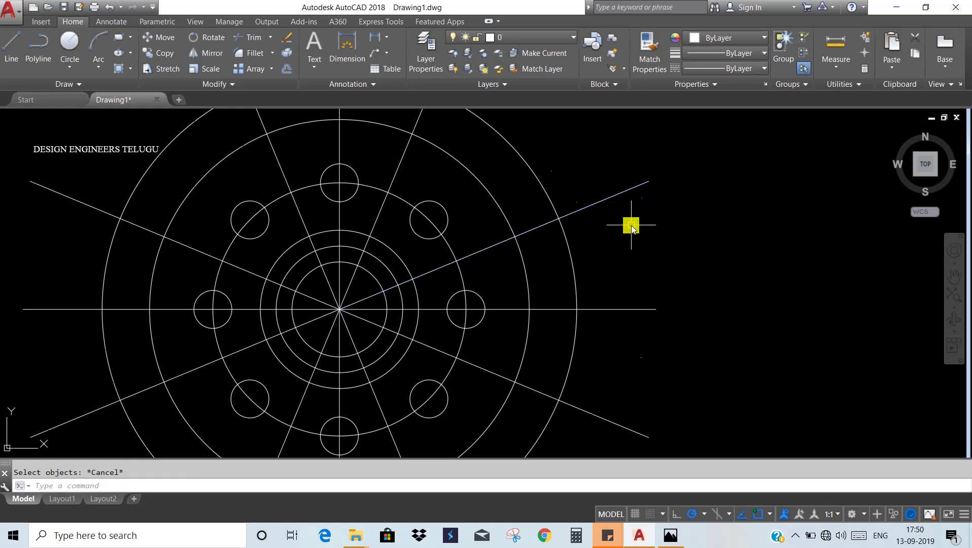
{"action": "scroll", "coordinate": [631, 226], "scroll_direction": "down", "scroll_amount": 2}
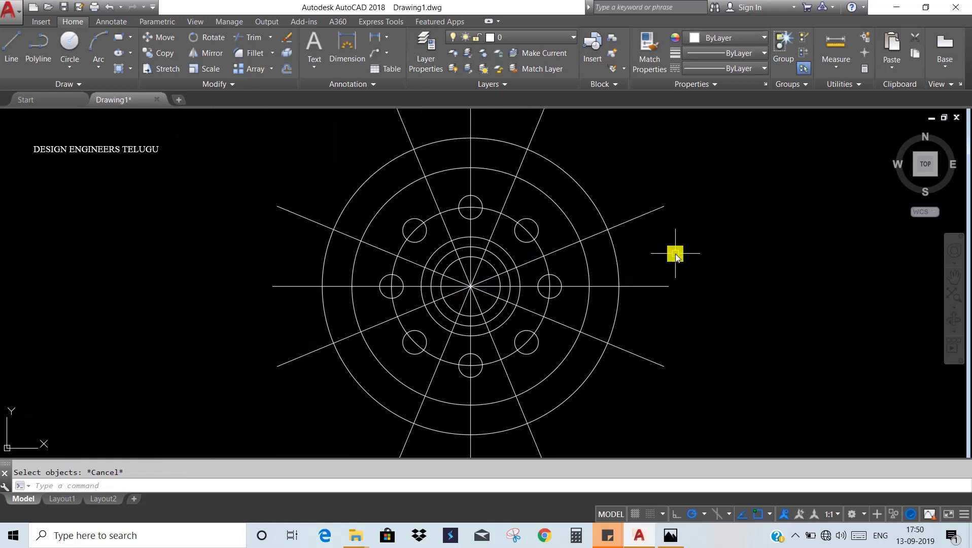
{"action": "type", "text": "x"}
{"action": "key", "text": "Return"}
{"action": "left_click", "coordinate": [653, 212]}
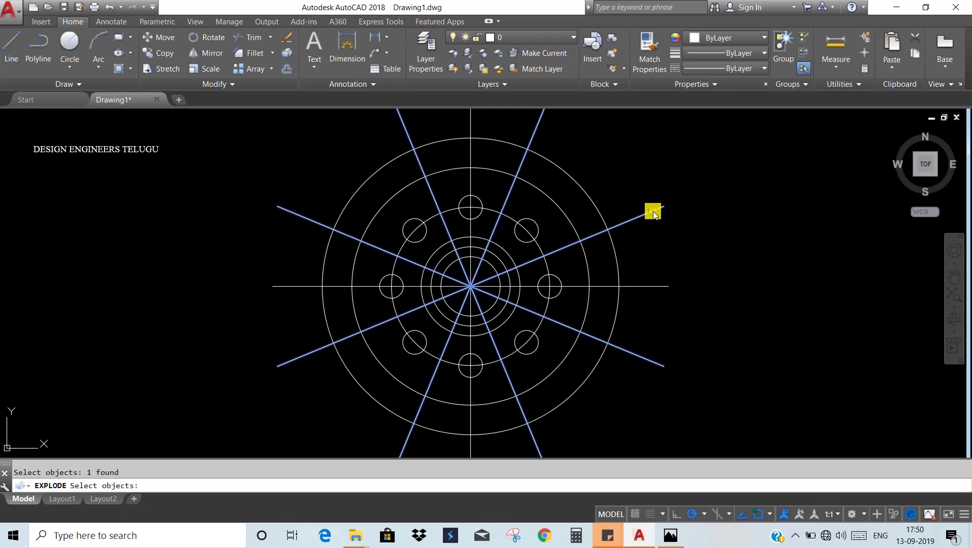
{"action": "key", "text": "Return"}
{"action": "type", "text": "tr"}
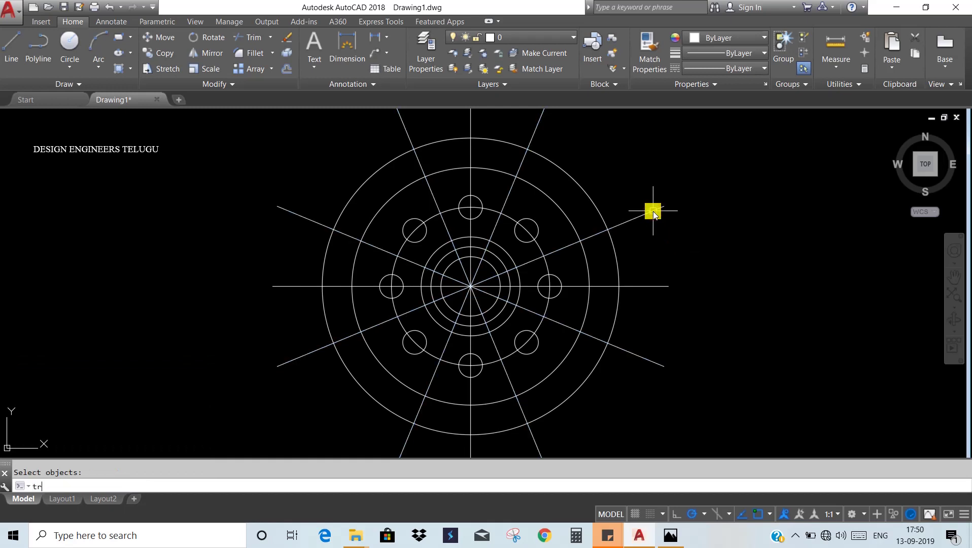
Trim the right radial line overhang and outer-circle arc to cut the right notch
{"action": "key", "text": "Return"}
{"action": "key", "text": "Return"}
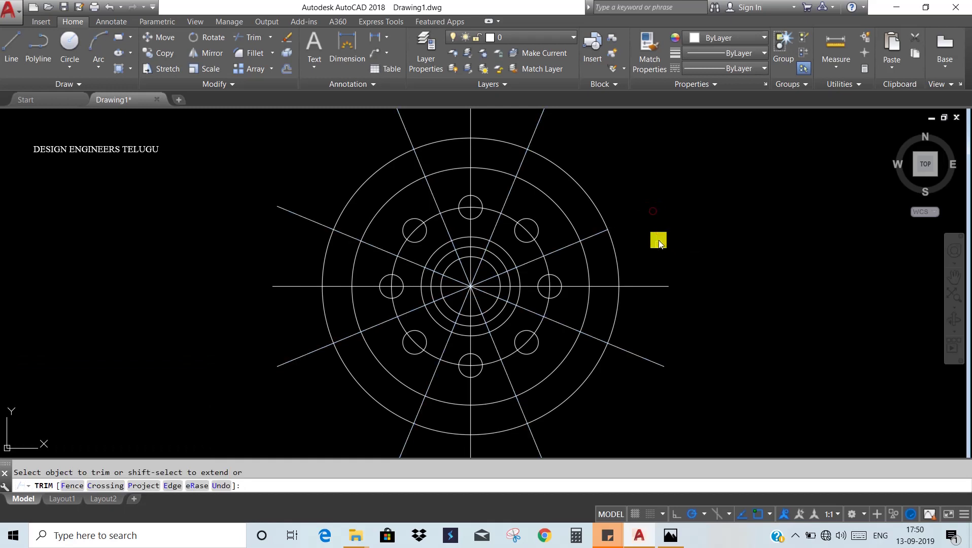
{"action": "scroll", "coordinate": [609, 261], "scroll_direction": "up", "scroll_amount": 2}
{"action": "middle_click_drag", "start_coordinate": [666, 260], "coordinate": [628, 212]}
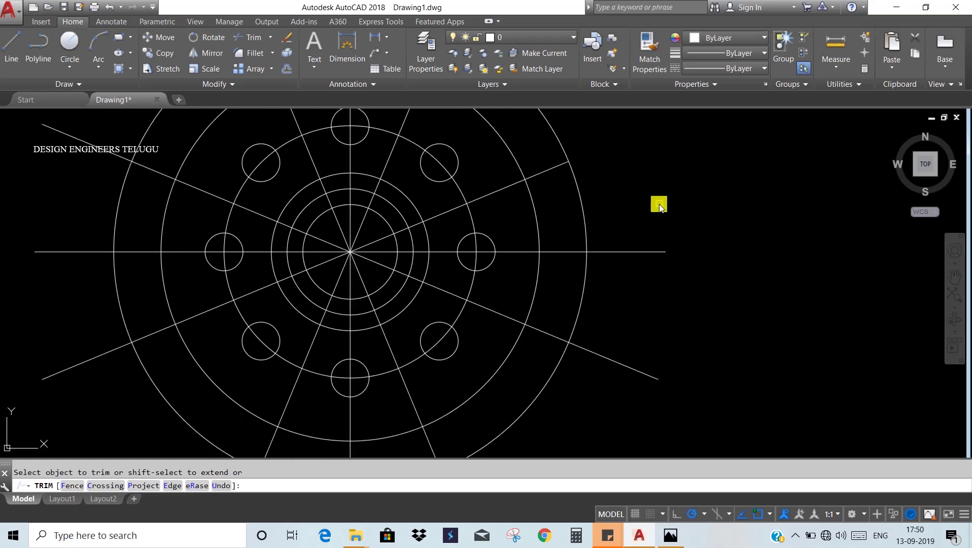
{"action": "left_click", "coordinate": [615, 364]}
{"action": "left_click", "coordinate": [586, 294]}
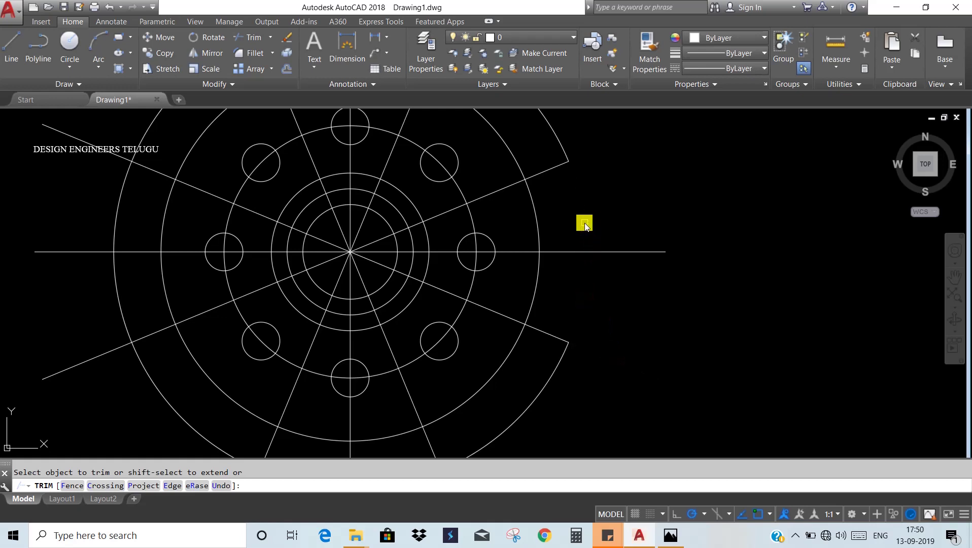
Trim the left line ends and outer-circle arc to cut the left-side notch
{"action": "middle_click_drag", "start_coordinate": [629, 284], "coordinate": [711, 340]}
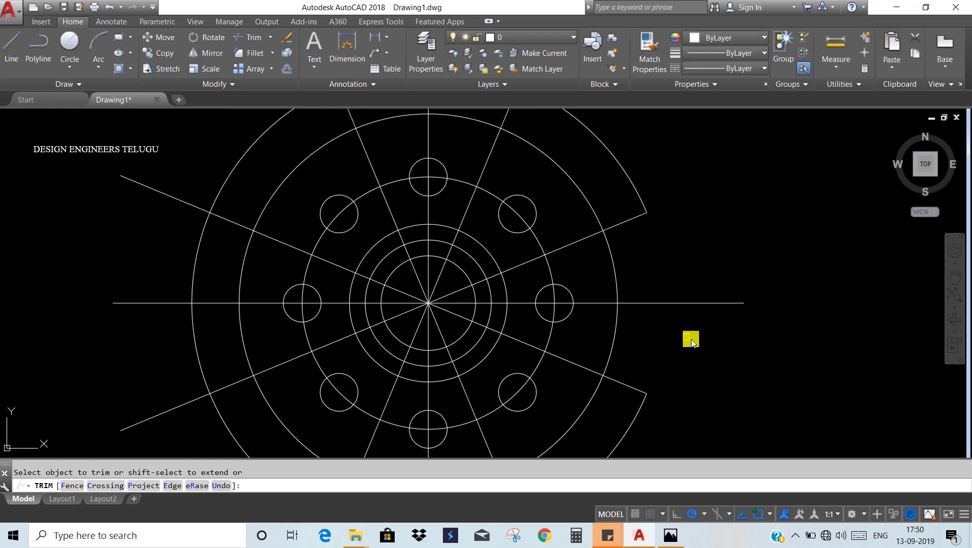
{"action": "scroll", "coordinate": [695, 336], "scroll_direction": "down", "scroll_amount": 2}
{"action": "scroll", "coordinate": [382, 297], "scroll_direction": "up", "scroll_amount": 2}
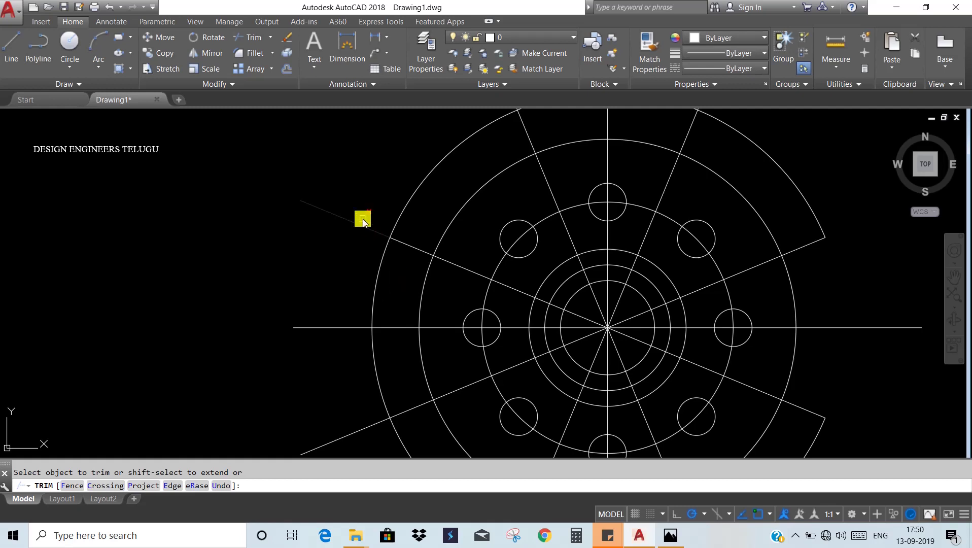
{"action": "middle_click_drag", "start_coordinate": [350, 293], "coordinate": [368, 232]}
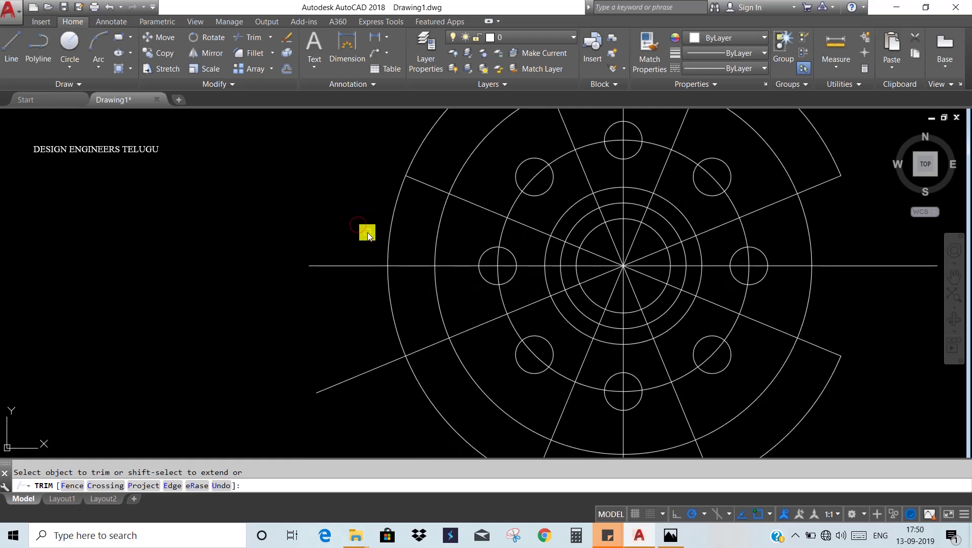
{"action": "left_click", "coordinate": [356, 266]}
{"action": "left_click", "coordinate": [381, 364]}
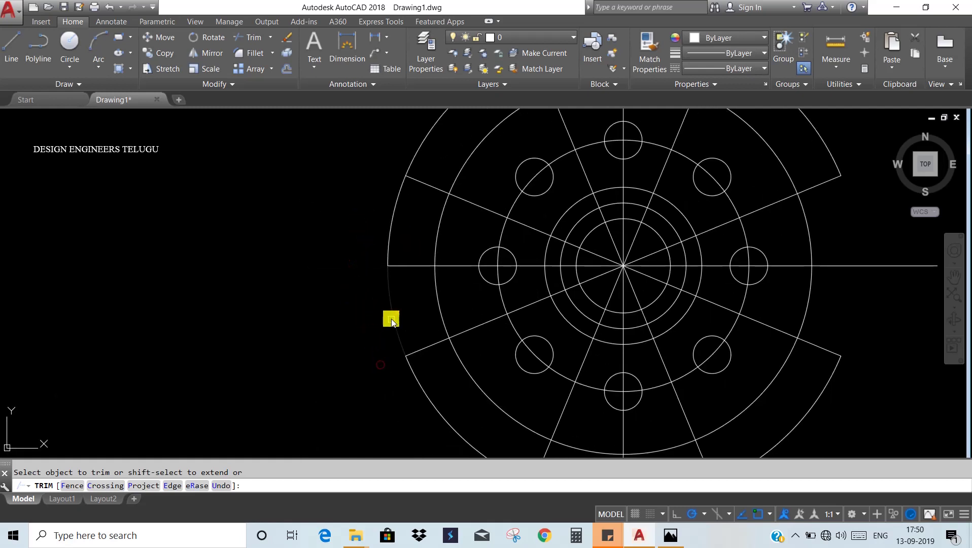
{"action": "left_click", "coordinate": [391, 321]}
{"action": "key", "text": "Escape"}
{"action": "scroll", "coordinate": [393, 223], "scroll_direction": "down", "scroll_amount": 2}
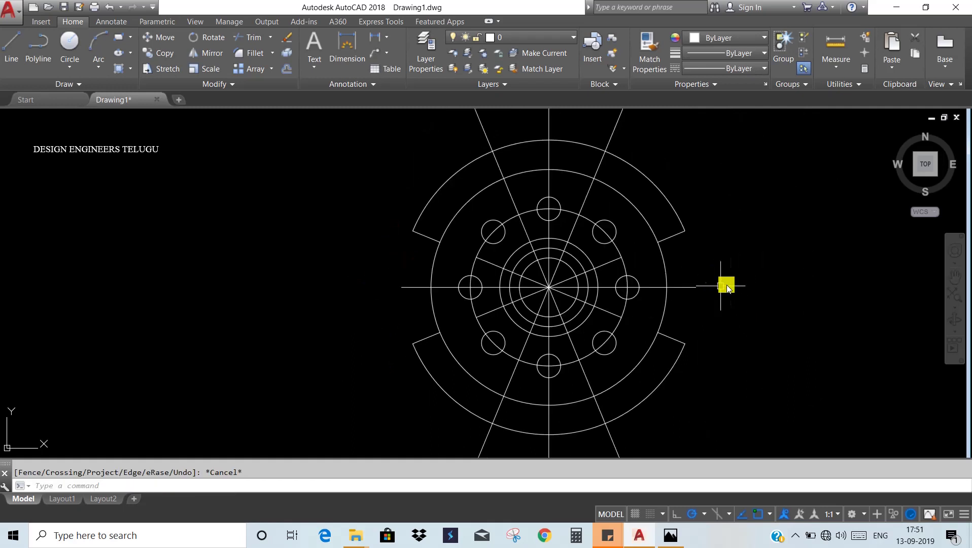
Erase the four radial lines and the horizontal centre line, then return to AutoCAD
{"action": "left_click", "coordinate": [615, 263]}
{"action": "left_click", "coordinate": [606, 312]}
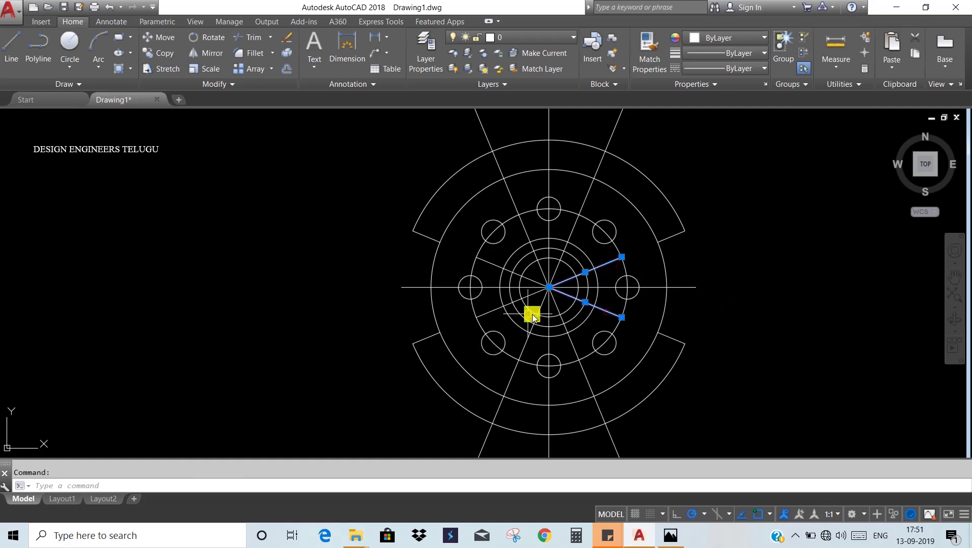
{"action": "left_click", "coordinate": [494, 310]}
{"action": "left_click", "coordinate": [493, 267]}
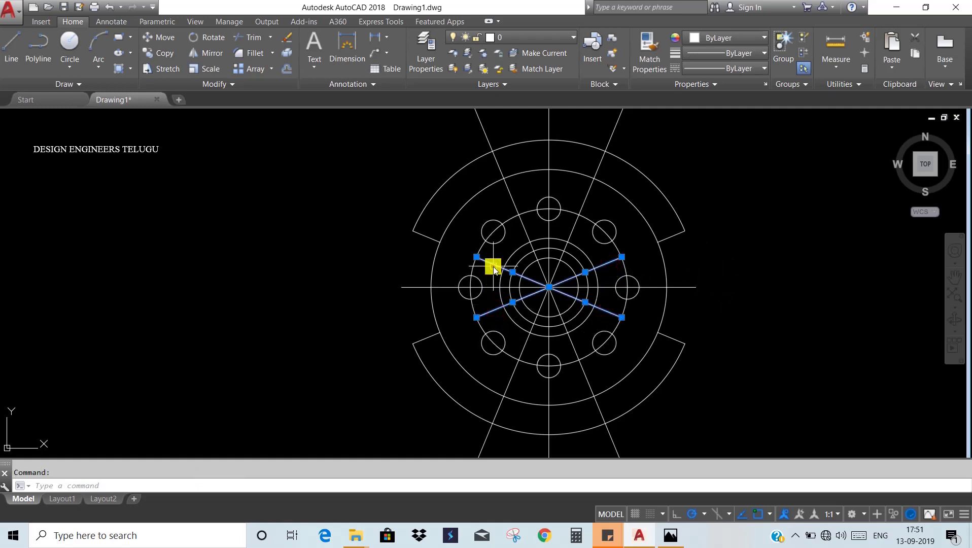
{"action": "left_click", "coordinate": [446, 287]}
{"action": "key", "text": "Delete"}
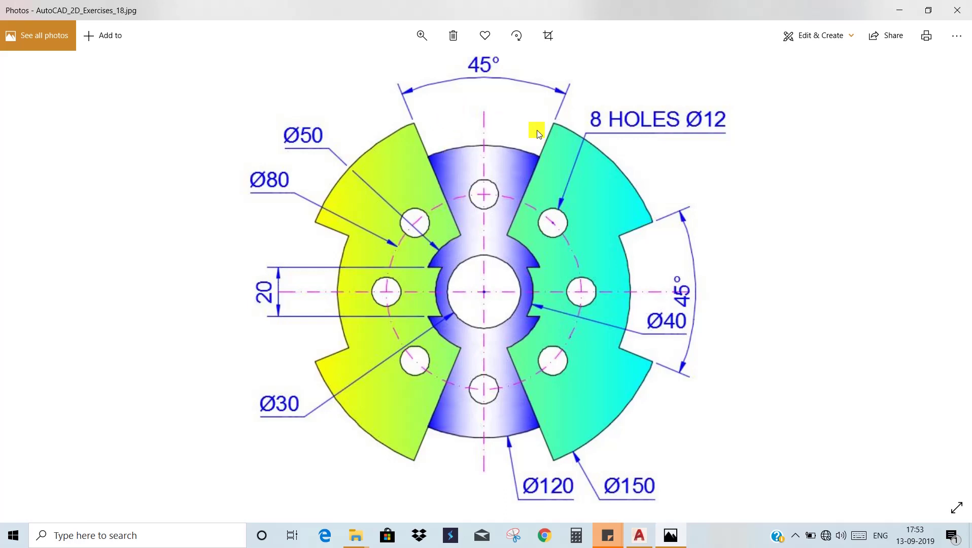
{"action": "key", "text": "alt+Tab"}
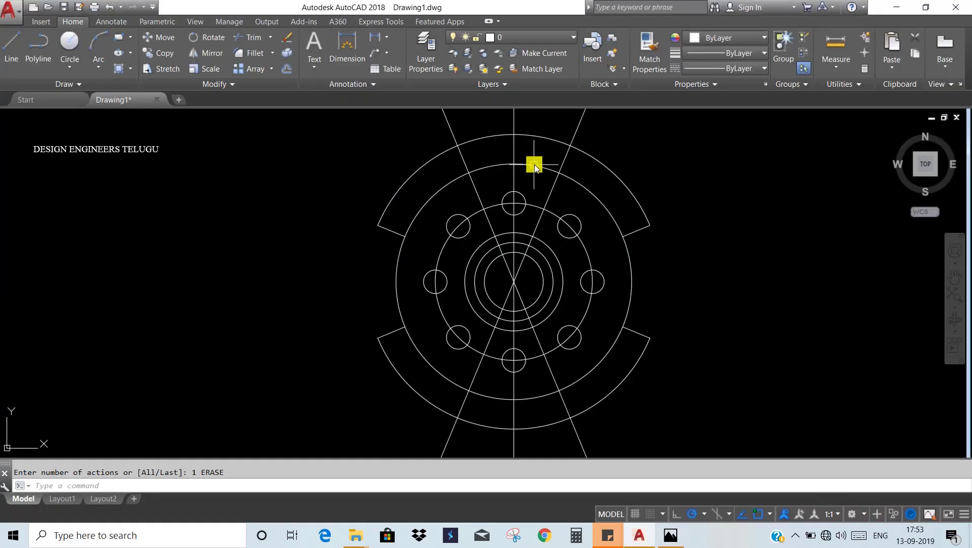
Trim the two top outer-arc pieces on either side of centre with TR
{"action": "type", "text": "tr"}
{"action": "key", "text": "Return"}
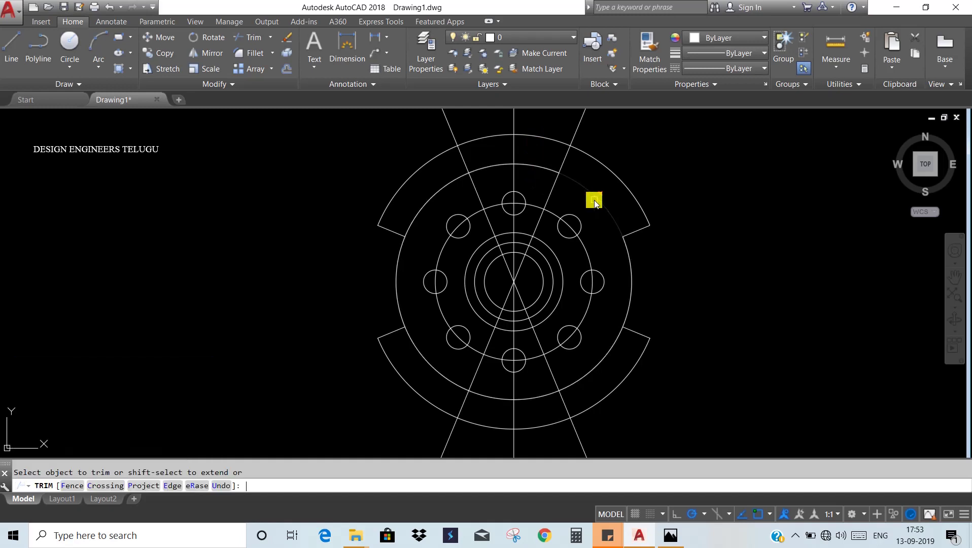
{"action": "left_click", "coordinate": [554, 137]}
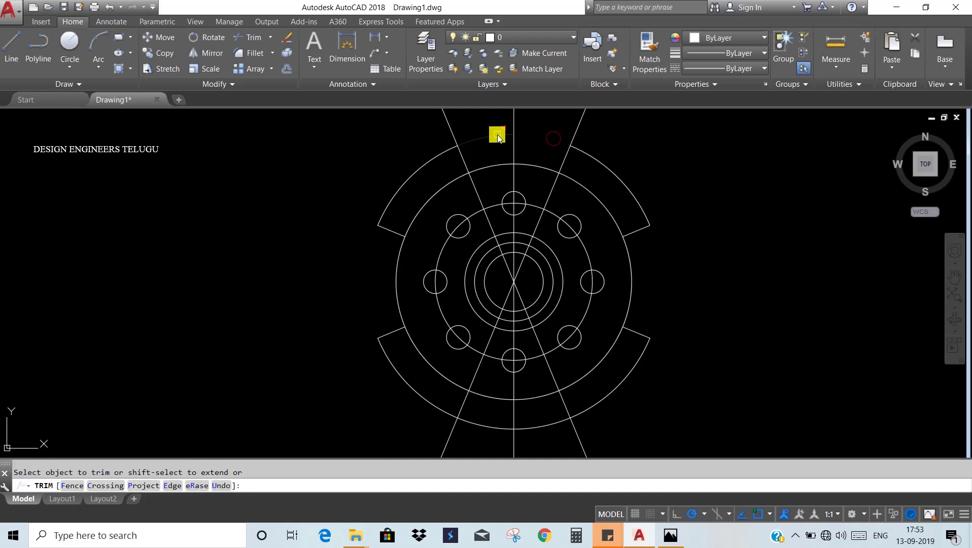
{"action": "left_click", "coordinate": [498, 137]}
Trim the inner arc pieces lying between the slanted lines
{"action": "scroll", "coordinate": [523, 258], "scroll_direction": "up", "scroll_amount": 4}
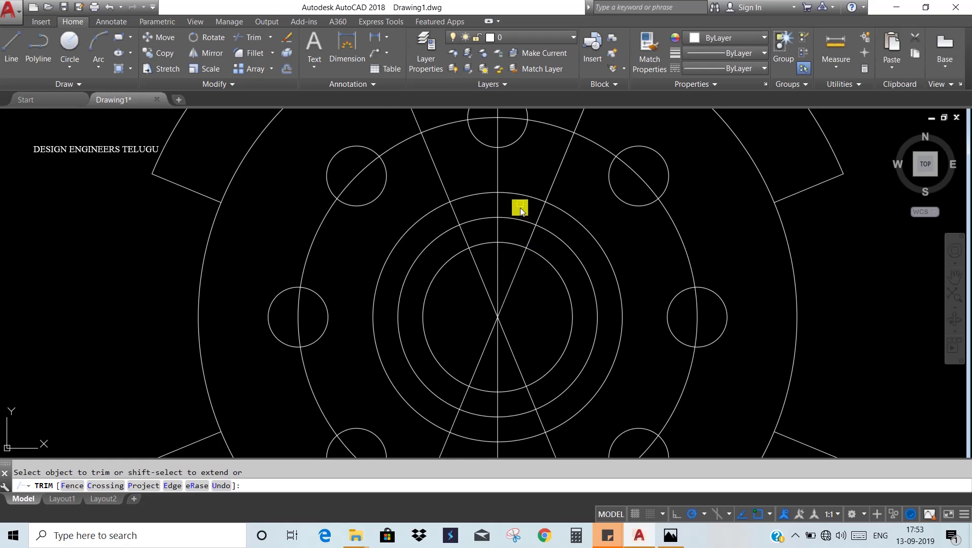
{"action": "scroll", "coordinate": [515, 218], "scroll_direction": "down", "scroll_amount": 2}
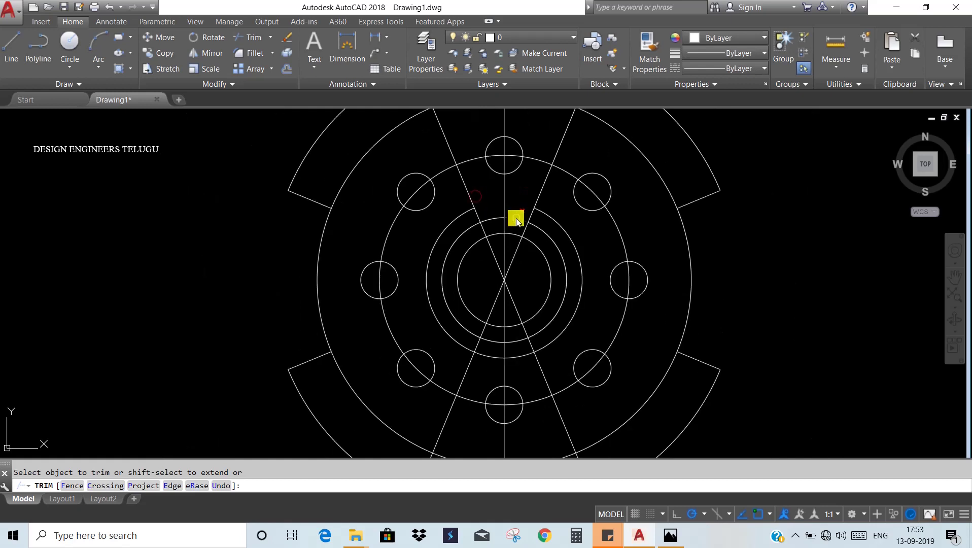
{"action": "scroll", "coordinate": [530, 280], "scroll_direction": "down", "scroll_amount": 1}
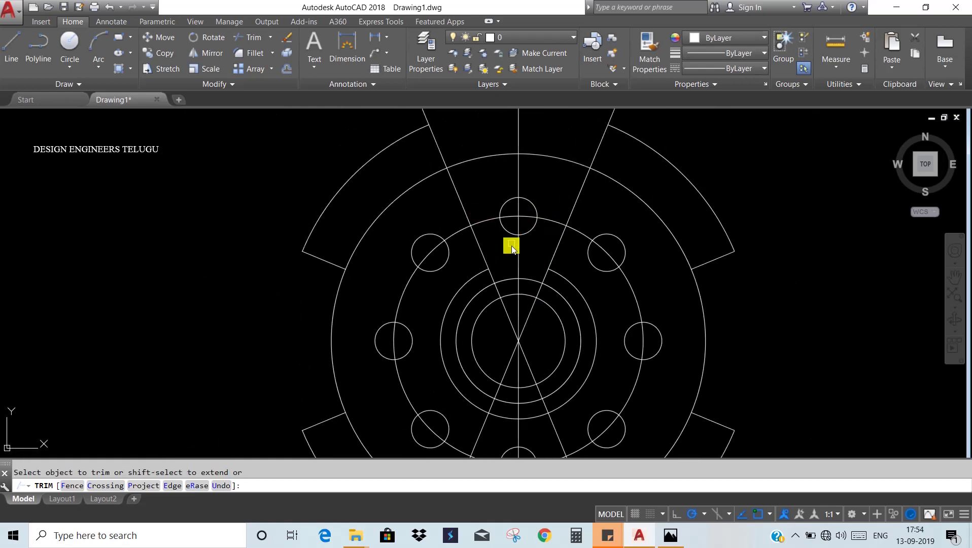
{"action": "scroll", "coordinate": [512, 256], "scroll_direction": "down", "scroll_amount": 1}
{"action": "scroll", "coordinate": [515, 257], "scroll_direction": "down", "scroll_amount": 1}
{"action": "scroll", "coordinate": [527, 228], "scroll_direction": "down", "scroll_amount": 2}
{"action": "scroll", "coordinate": [546, 193], "scroll_direction": "down", "scroll_amount": 1}
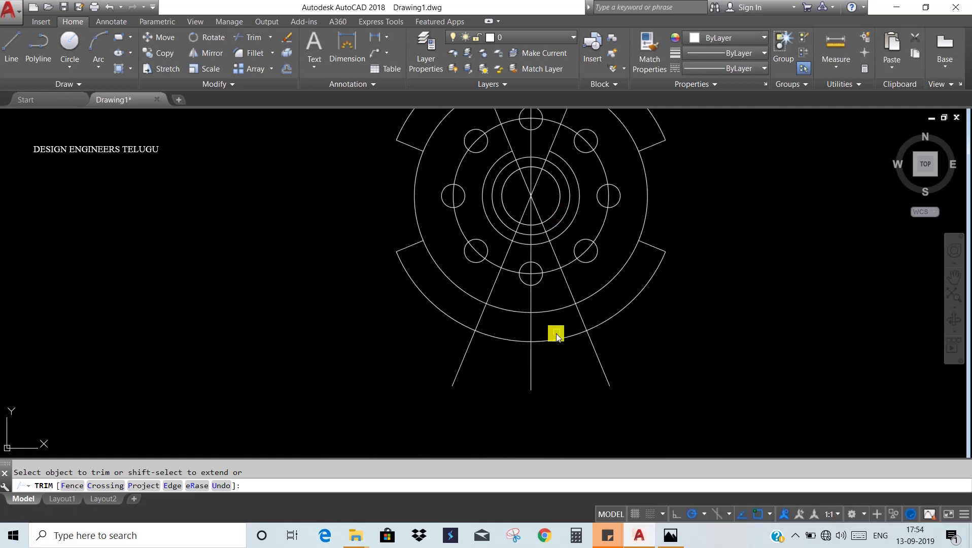
{"action": "scroll", "coordinate": [557, 336], "scroll_direction": "up", "scroll_amount": 2}
{"action": "left_click", "coordinate": [487, 343]}
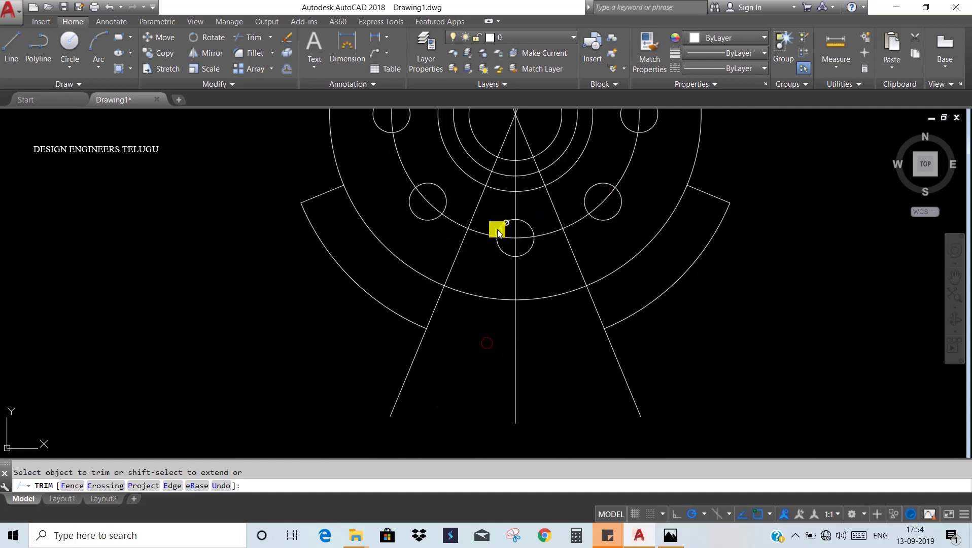
{"action": "scroll", "coordinate": [502, 182], "scroll_direction": "up", "scroll_amount": 2}
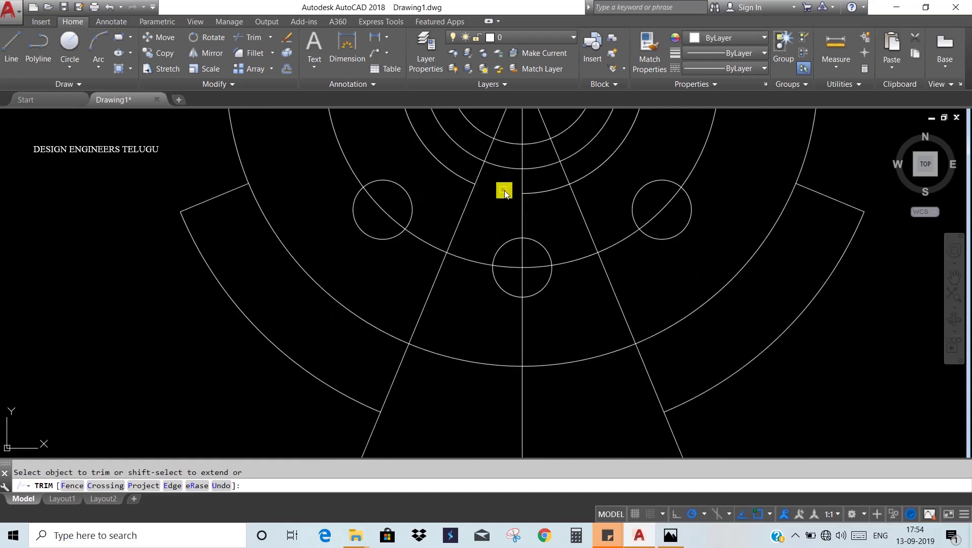
{"action": "left_click", "coordinate": [505, 191]}
{"action": "scroll", "coordinate": [543, 191], "scroll_direction": "down", "scroll_amount": 2}
{"action": "scroll", "coordinate": [546, 206], "scroll_direction": "down", "scroll_amount": 2}
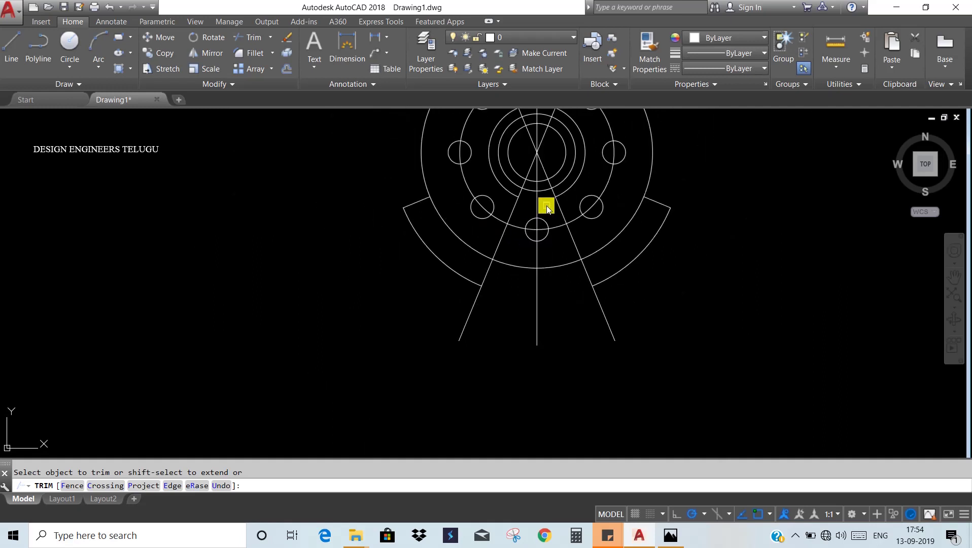
Trim the three diagonal line ends outside the plate and another inner arc piece
{"action": "mouse_move", "coordinate": [738, 245]}
{"action": "middle_mouse_down"}
{"action": "mouse_move", "coordinate": [684, 340]}
{"action": "mouse_move", "coordinate": [690, 365]}
{"action": "middle_mouse_up"}
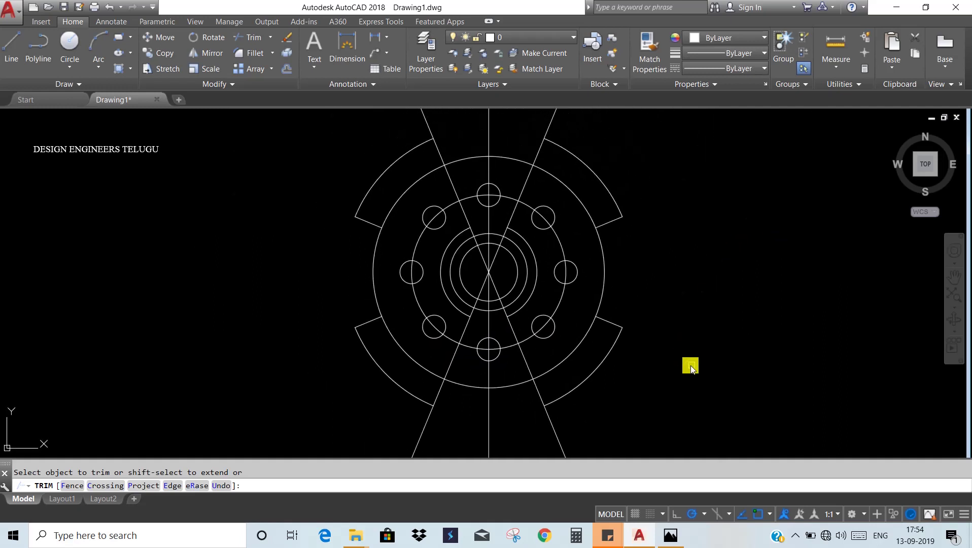
{"action": "scroll", "coordinate": [648, 283], "scroll_direction": "down", "scroll_amount": 2}
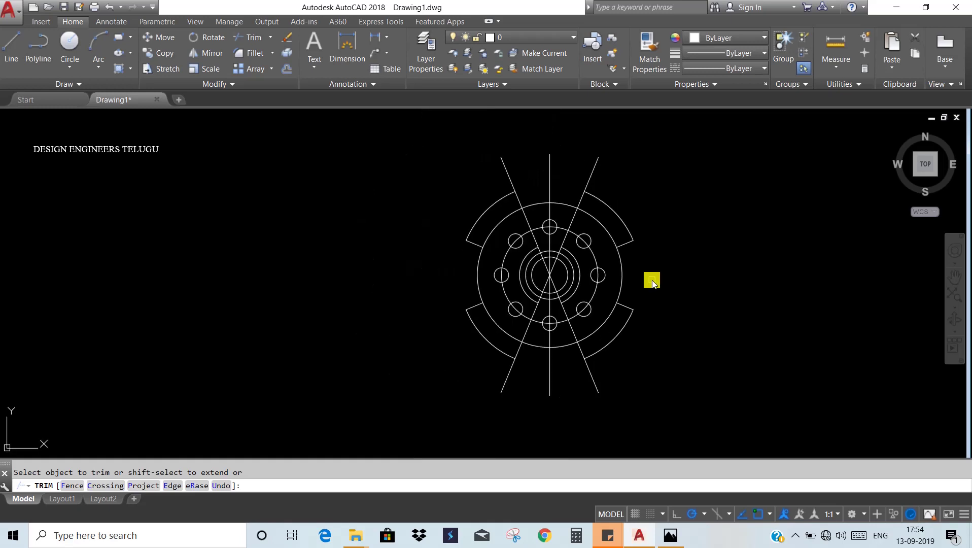
{"action": "left_click", "coordinate": [506, 168]}
{"action": "left_click", "coordinate": [594, 381]}
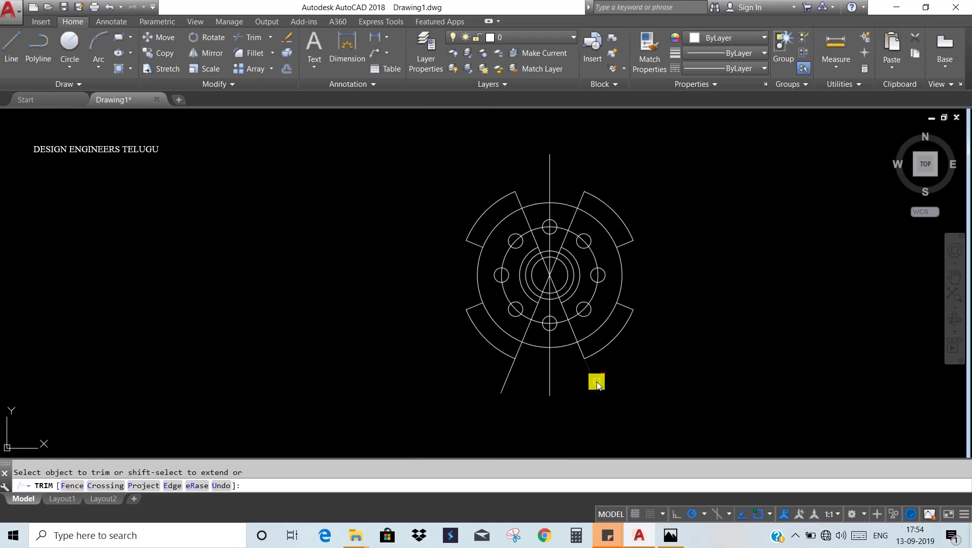
{"action": "left_click", "coordinate": [507, 377]}
{"action": "scroll", "coordinate": [561, 293], "scroll_direction": "up", "scroll_amount": 5}
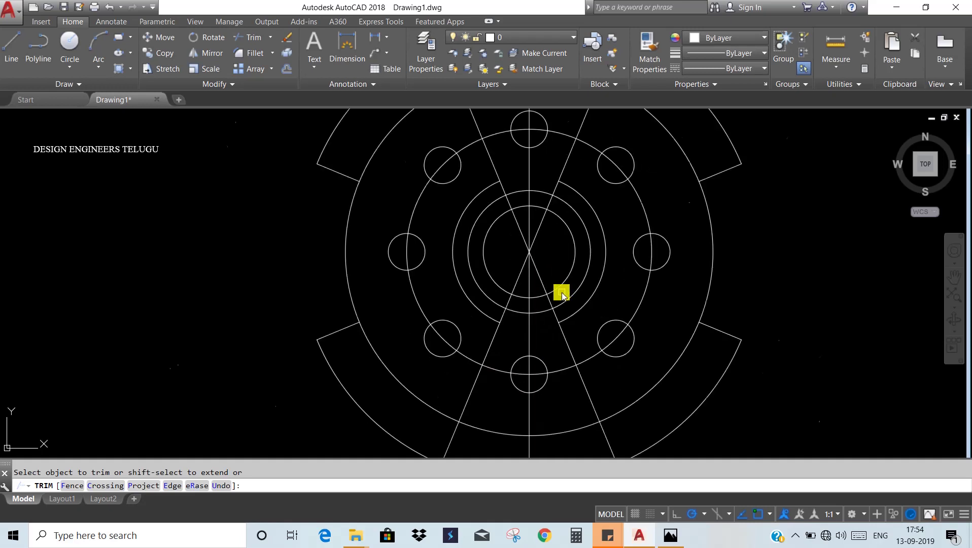
{"action": "scroll", "coordinate": [560, 294], "scroll_direction": "up", "scroll_amount": 2}
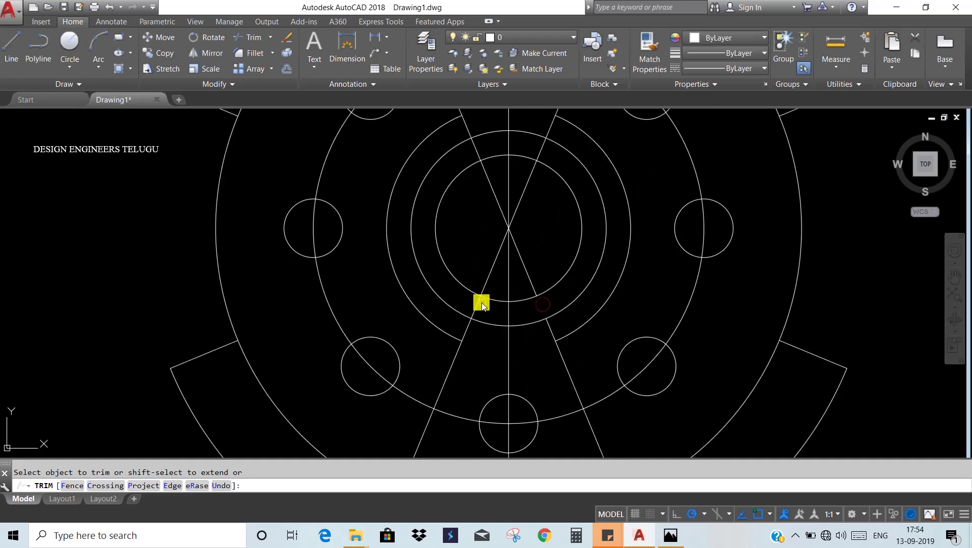
{"action": "left_click", "coordinate": [480, 301]}
{"action": "scroll", "coordinate": [550, 292], "scroll_direction": "down", "scroll_amount": 2}
{"action": "middle_click_drag", "start_coordinate": [551, 295], "coordinate": [560, 325]}
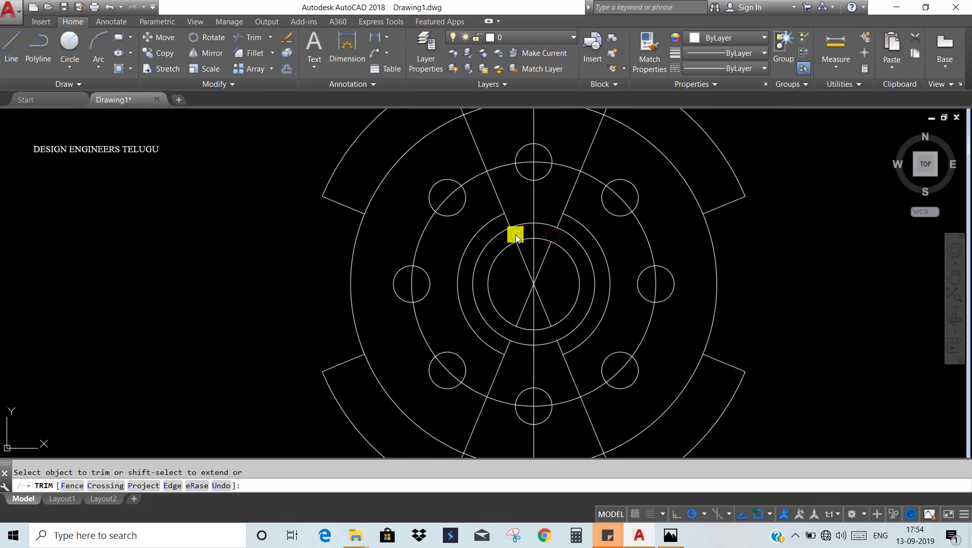
{"action": "scroll", "coordinate": [594, 260], "scroll_direction": "down", "scroll_amount": 2}
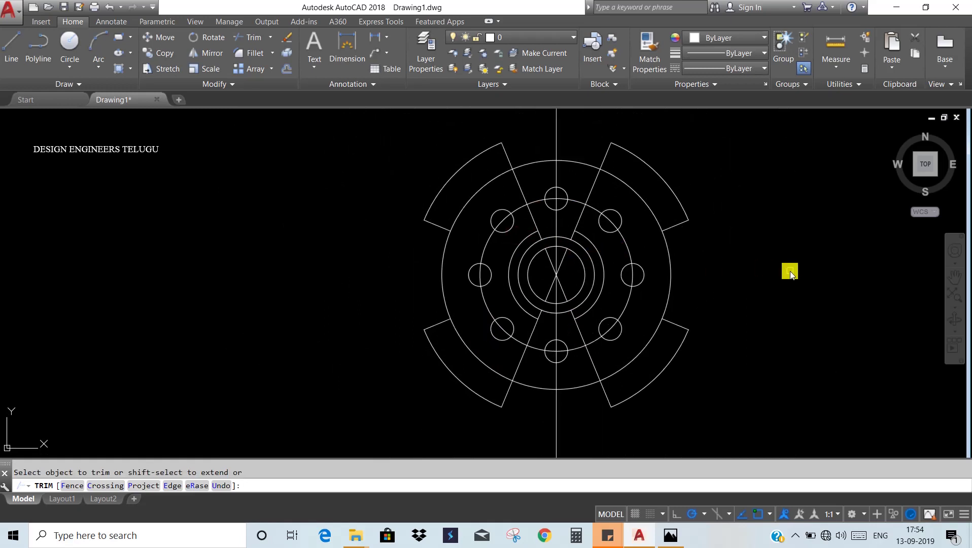
Erase the short line pieces crossing the centre hole, then select the bolt circle
{"action": "key", "text": "Escape"}
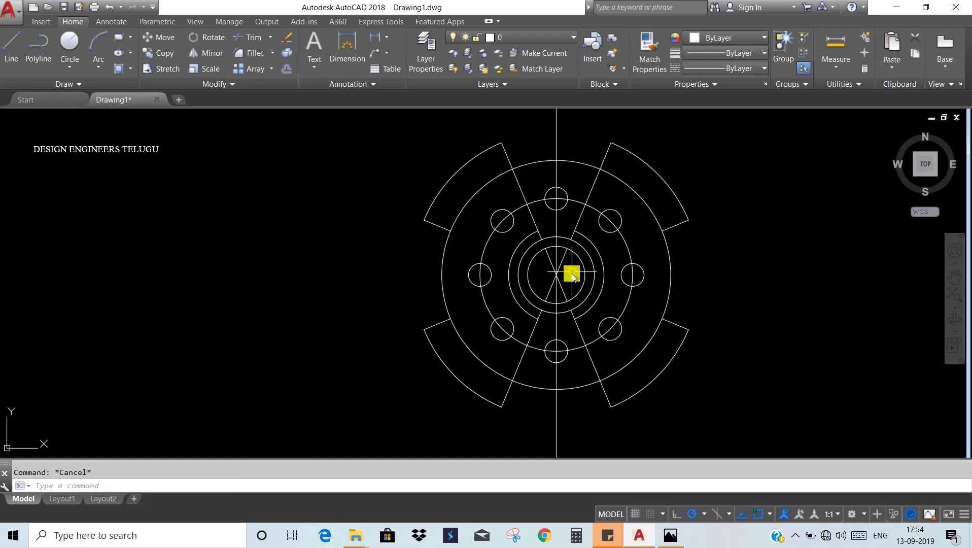
{"action": "left_click", "coordinate": [560, 282]}
{"action": "left_click", "coordinate": [552, 285]}
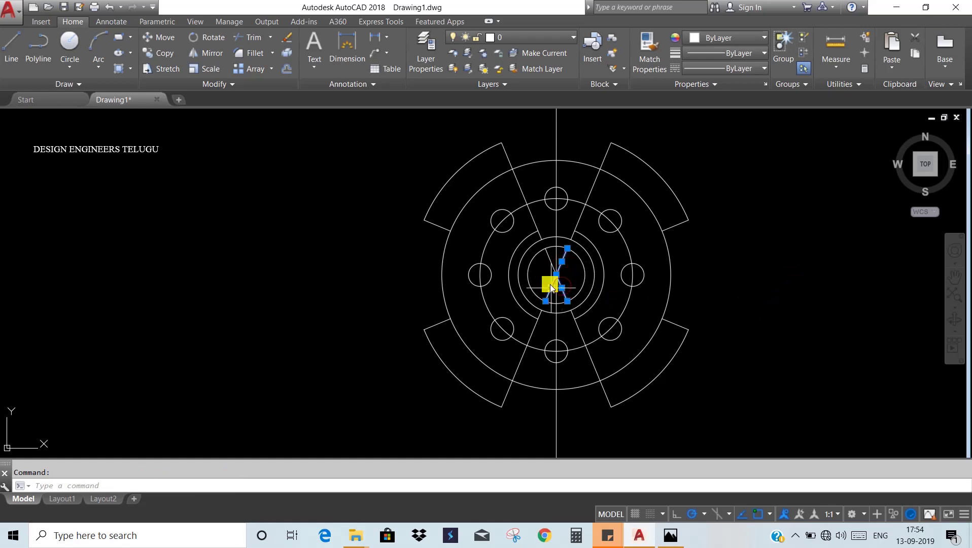
{"action": "left_click", "coordinate": [549, 261]}
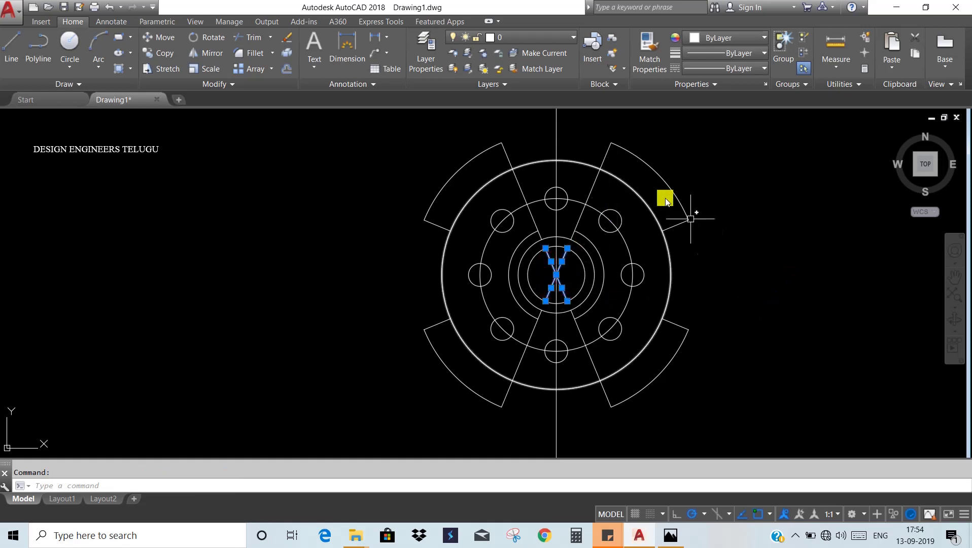
{"action": "key", "text": "Delete"}
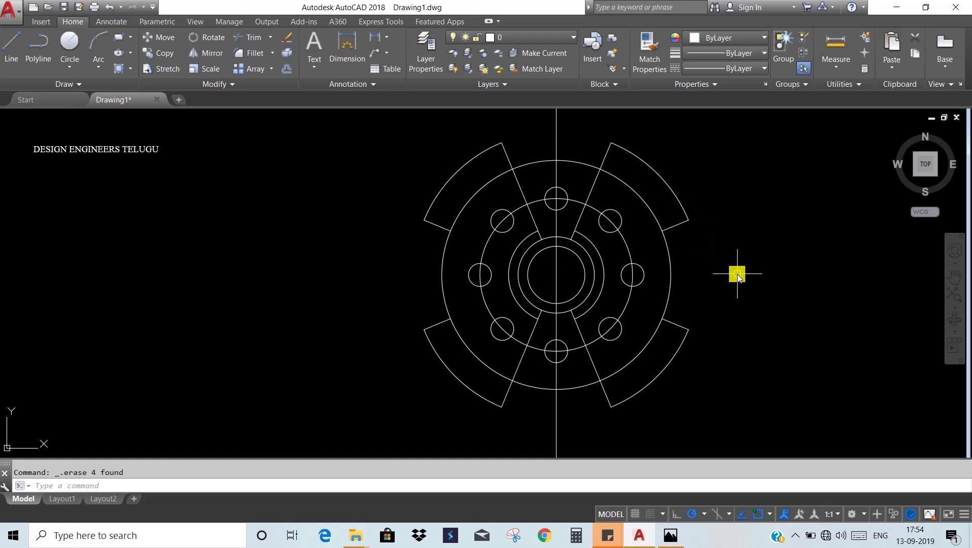
{"action": "left_click", "coordinate": [625, 245]}
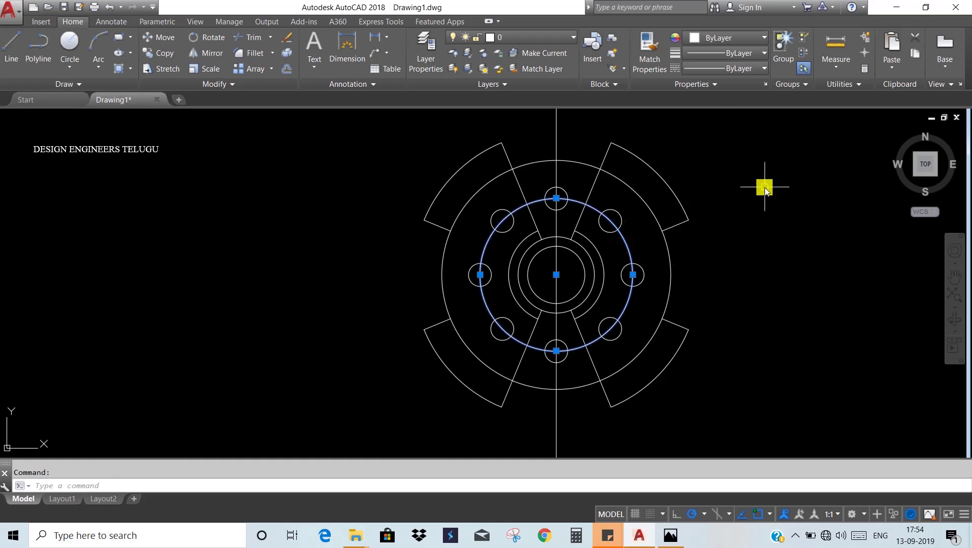
Load the ACAD_ISO04W100 long-dash-dot linetype through the Linetype Manager
{"action": "left_click", "coordinate": [733, 68]}
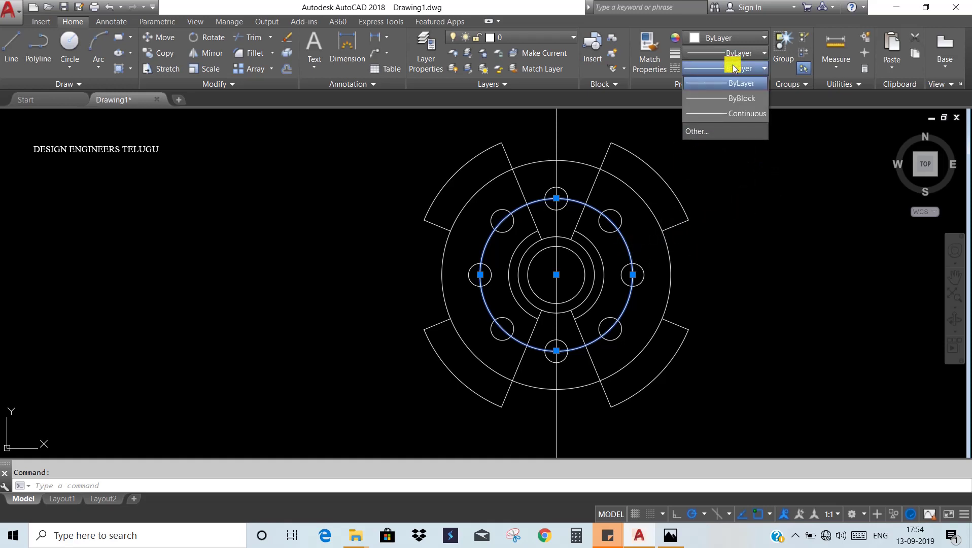
{"action": "left_click", "coordinate": [704, 127]}
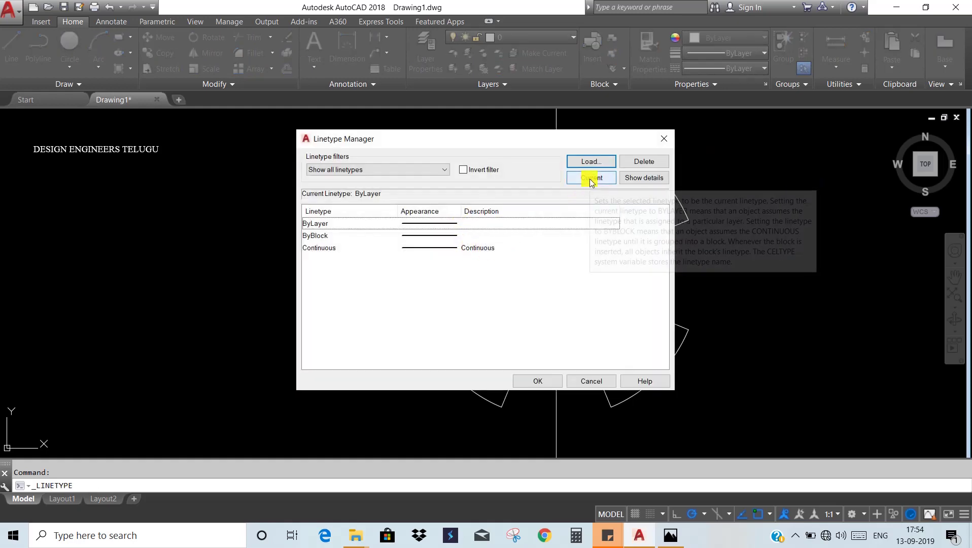
{"action": "left_click", "coordinate": [590, 161]}
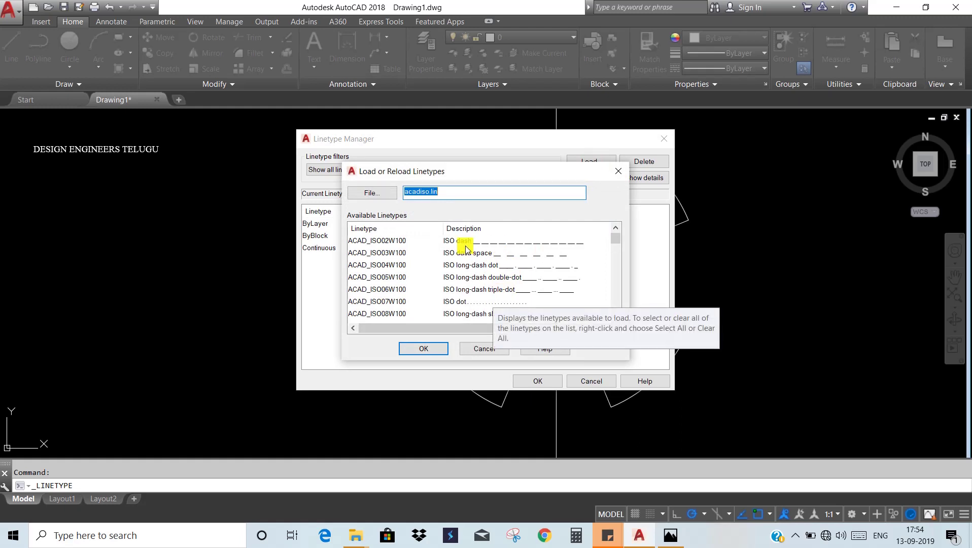
{"action": "left_click", "coordinate": [479, 266]}
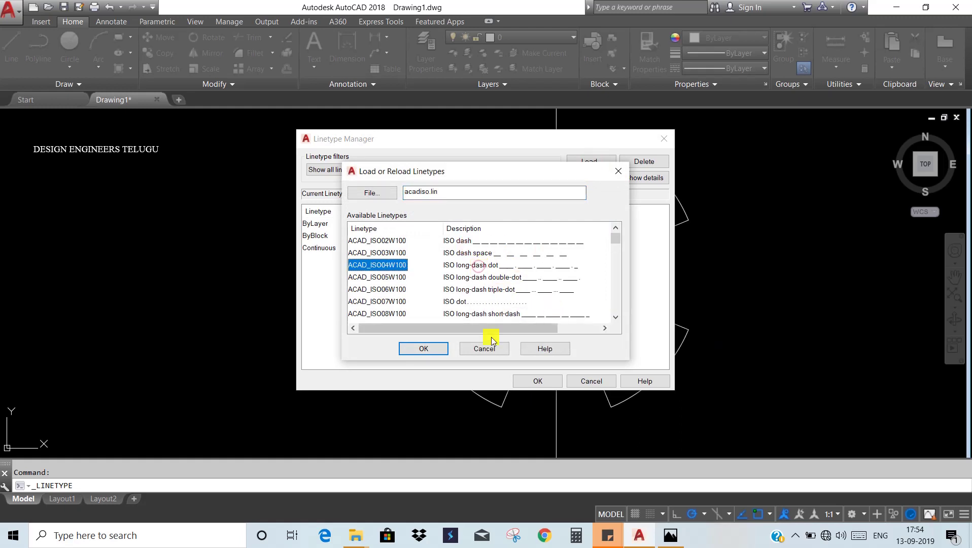
{"action": "left_click", "coordinate": [433, 350]}
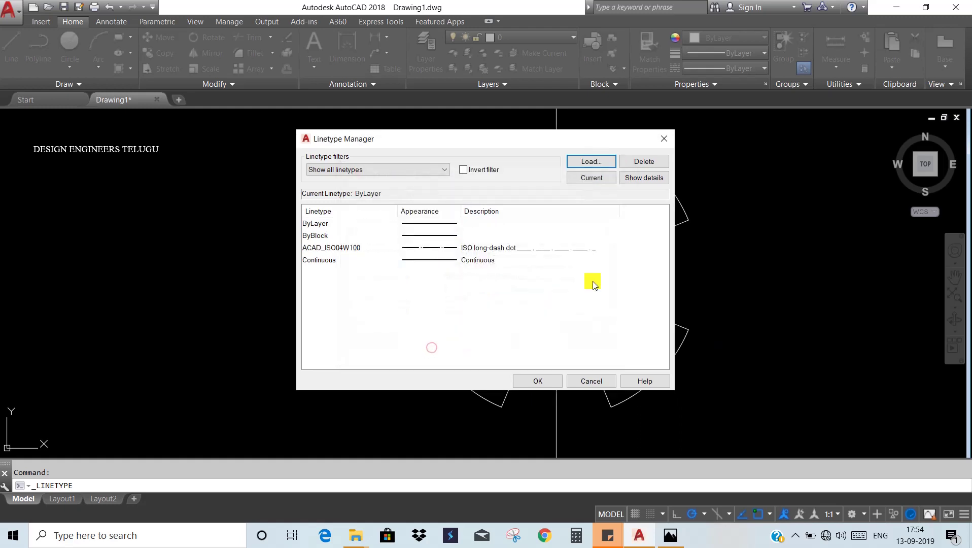
{"action": "left_click", "coordinate": [511, 249]}
{"action": "left_click", "coordinate": [659, 143]}
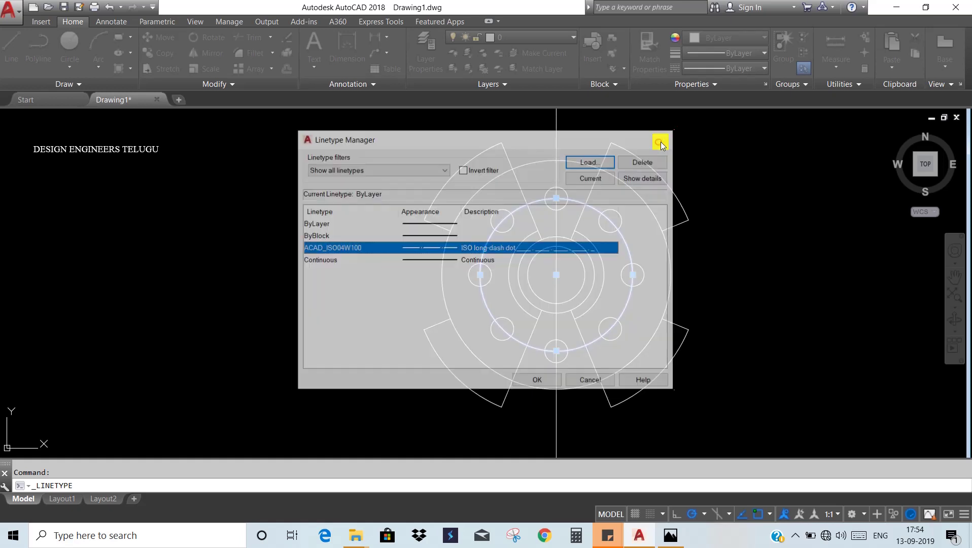
{"action": "left_click", "coordinate": [737, 69]}
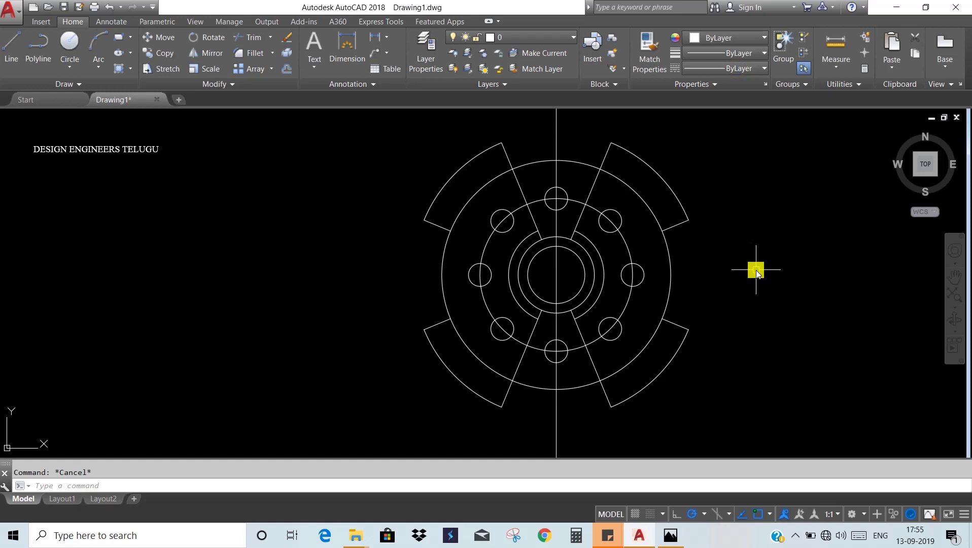
{"action": "left_click", "coordinate": [624, 246]}
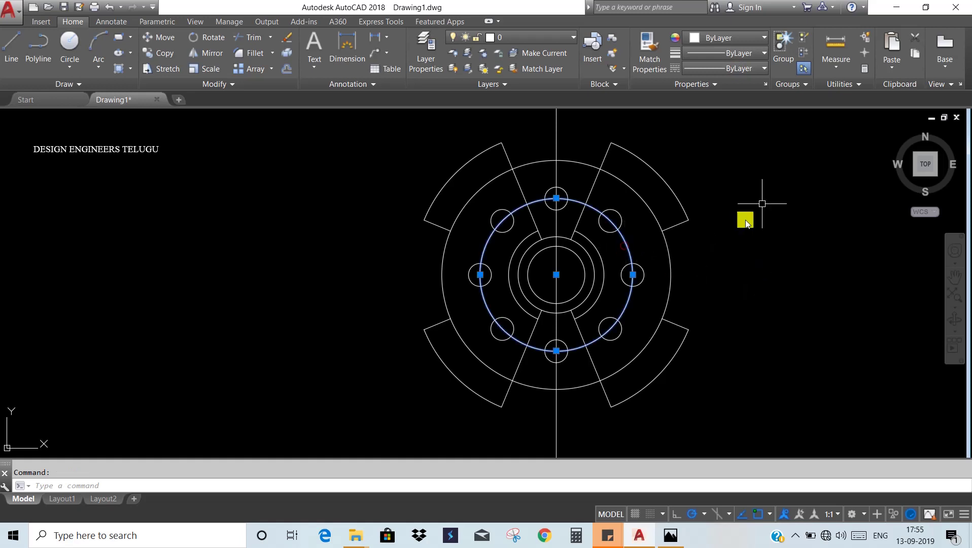
{"action": "left_click", "coordinate": [723, 68]}
{"action": "left_click", "coordinate": [741, 119]}
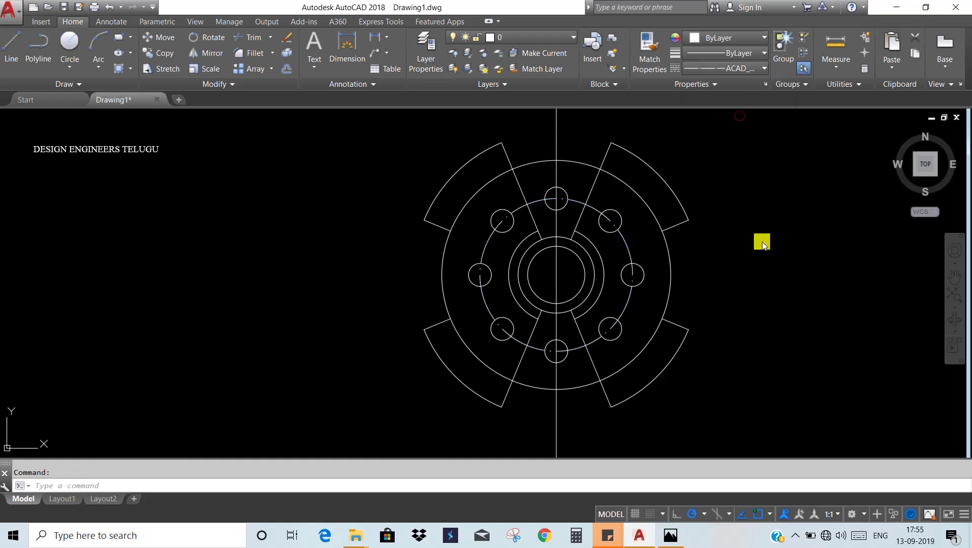
{"action": "key", "text": "Escape"}
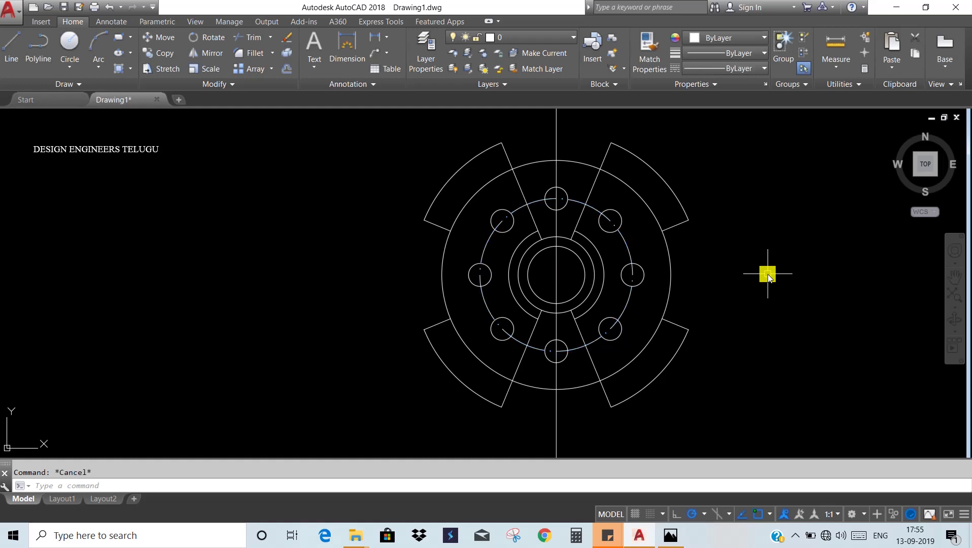
{"action": "key", "text": "alt+Tab"}
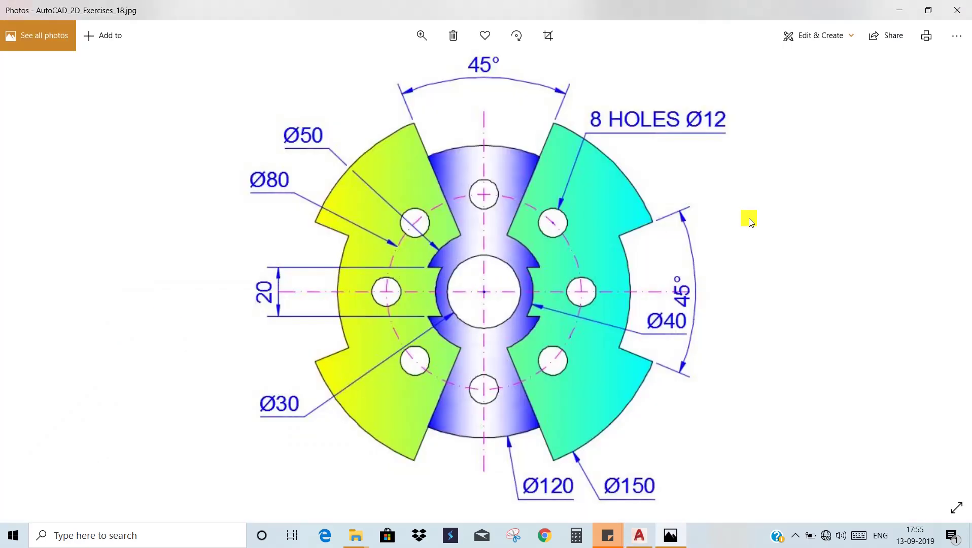
{"action": "key", "text": "alt+Tab"}
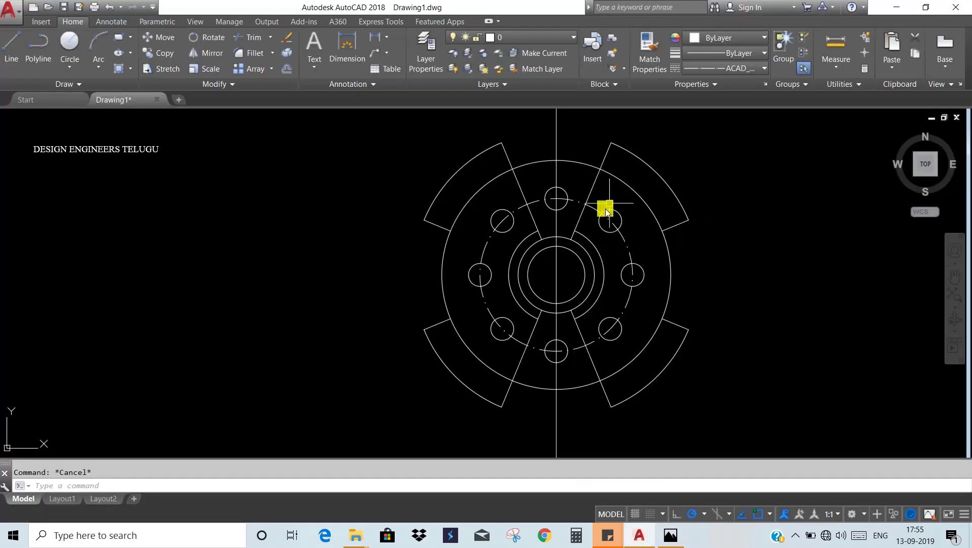
Trim the outer-circle arcs inside all four wedges
{"action": "key", "text": "alt+Tab"}
{"action": "key", "text": "alt+Tab"}
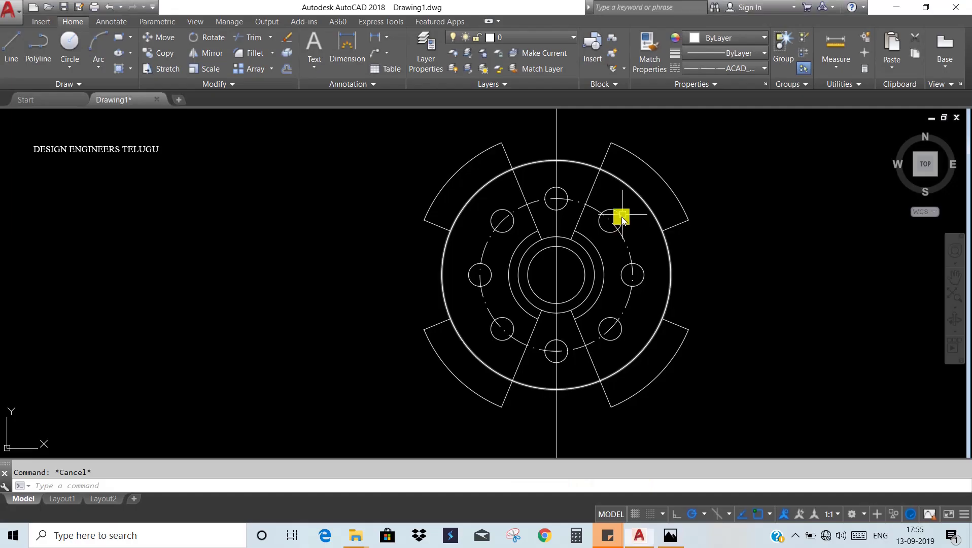
{"action": "type", "text": "tr"}
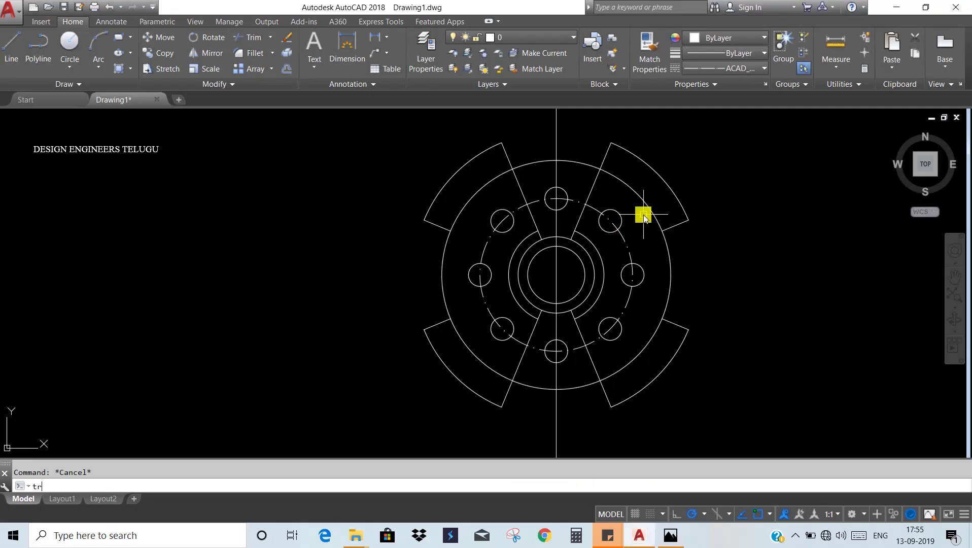
{"action": "key", "text": "Return"}
{"action": "key", "text": "Return"}
{"action": "left_click_drag", "start_coordinate": [648, 195], "coordinate": [629, 200]}
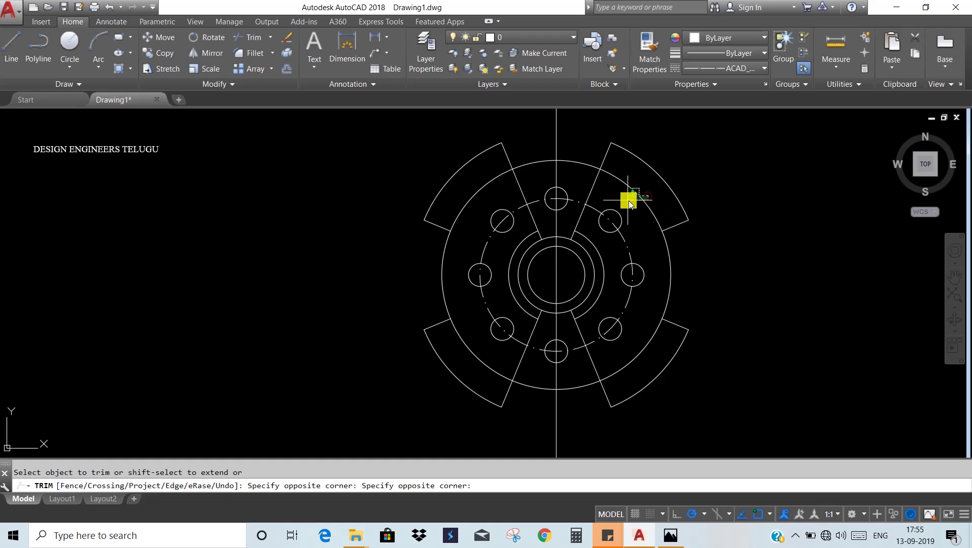
{"action": "left_click", "coordinate": [645, 350]}
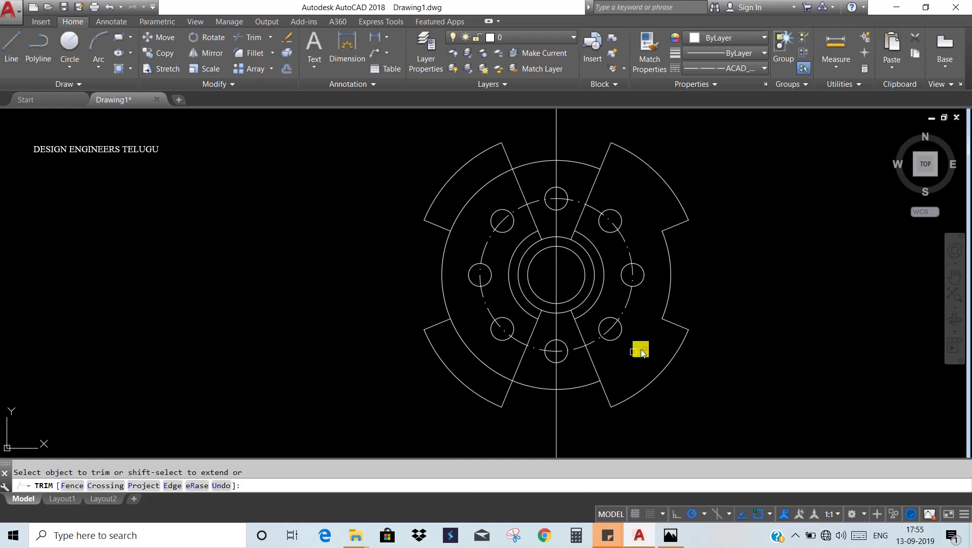
{"action": "left_click", "coordinate": [476, 356]}
{"action": "left_click", "coordinate": [462, 216]}
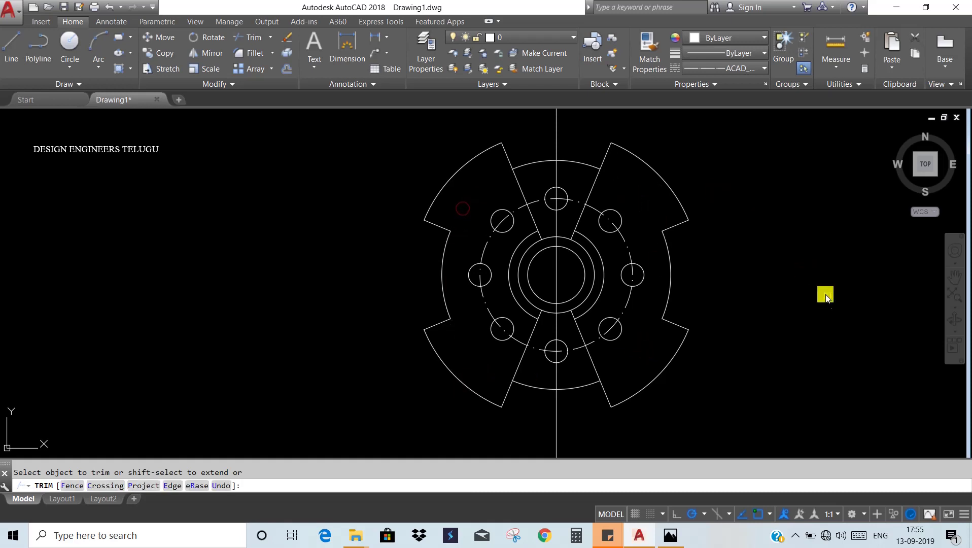
Compare the drawing with the reference image and zoom in on the hub
{"action": "key", "text": "alt+Tab"}
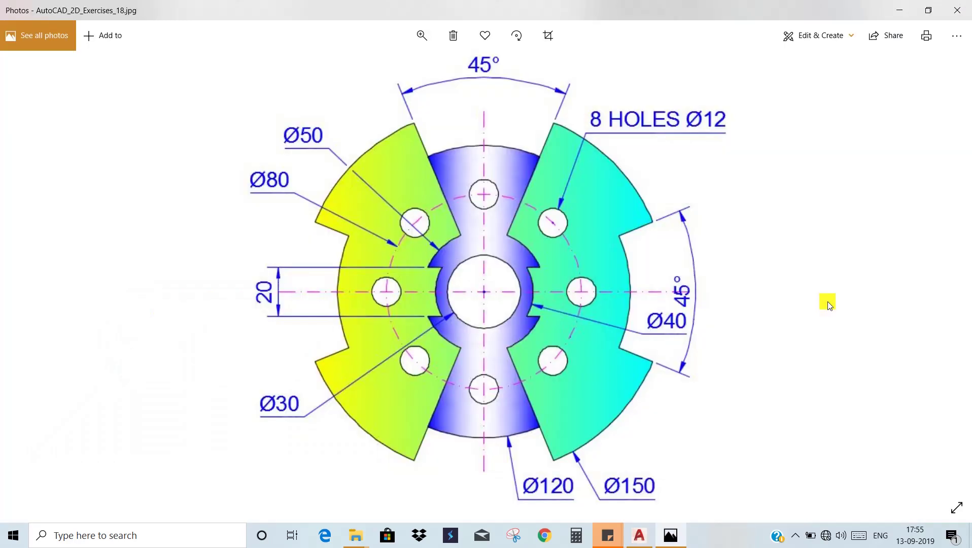
{"action": "key", "text": "alt+Tab"}
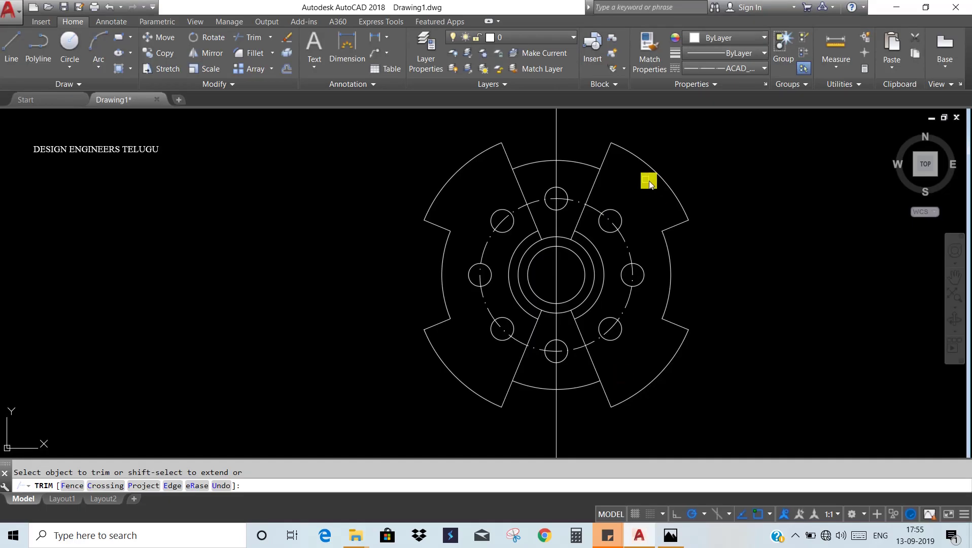
{"action": "key", "text": "alt+Tab"}
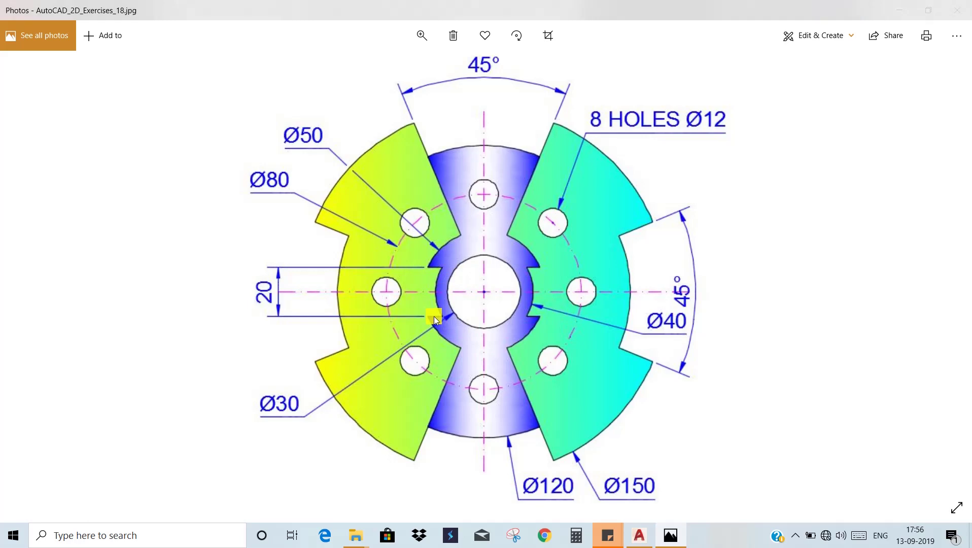
{"action": "key", "text": "alt+Tab"}
{"action": "scroll", "coordinate": [501, 267], "scroll_direction": "up", "scroll_amount": 2}
{"action": "scroll", "coordinate": [559, 277], "scroll_direction": "up", "scroll_amount": 3}
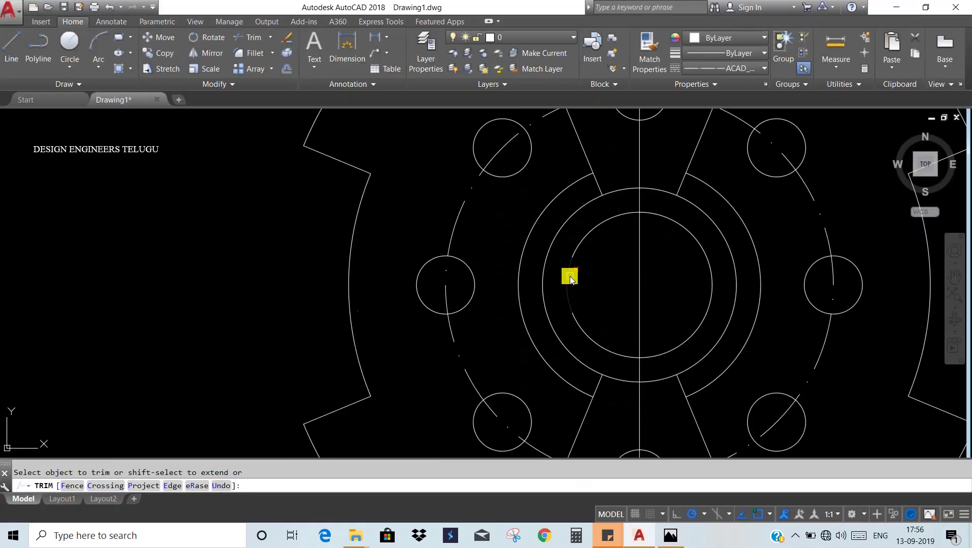
Draw a 10 by 20 rectangle to the left of the plate
{"action": "key", "text": "Escape"}
{"action": "type", "text": "rec"}
{"action": "key", "text": "Return"}
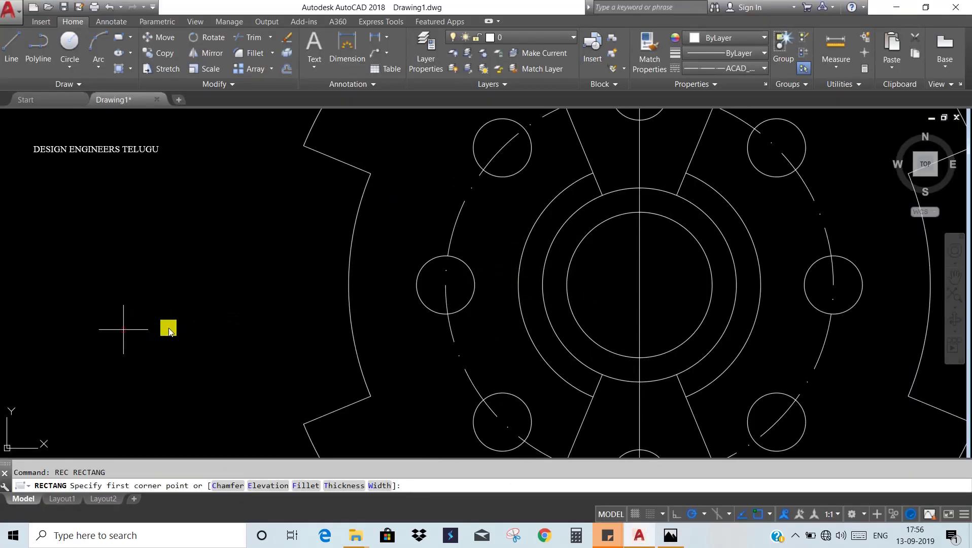
{"action": "left_click", "coordinate": [124, 329]}
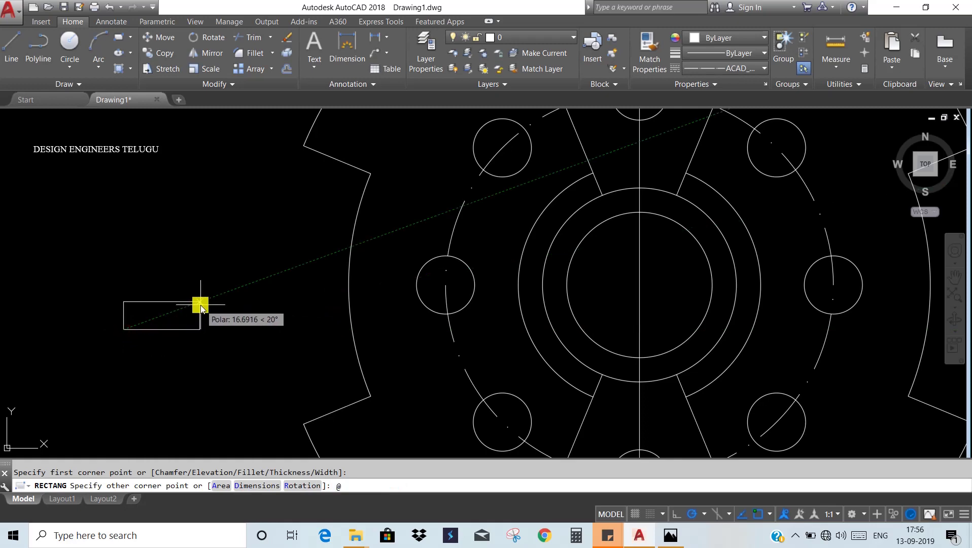
{"action": "key", "text": "alt+Tab"}
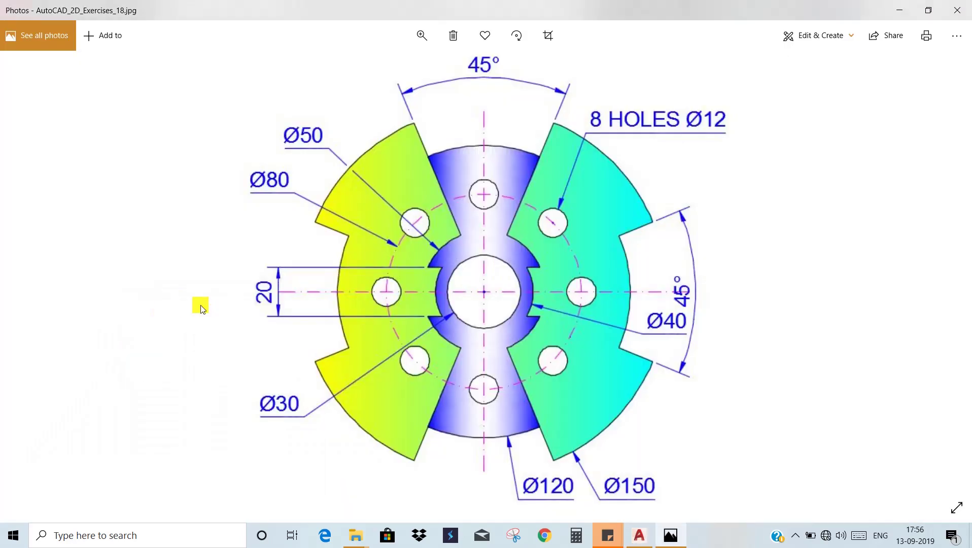
{"action": "key", "text": "alt+Tab"}
{"action": "key", "text": "alt+Tab"}
{"action": "key", "text": "alt+Tab"}
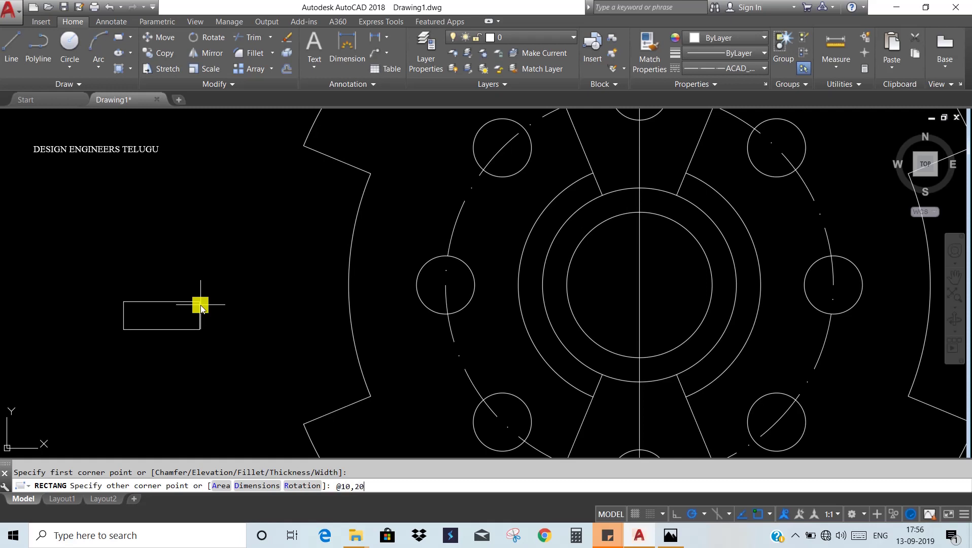
{"action": "key", "text": "Return"}
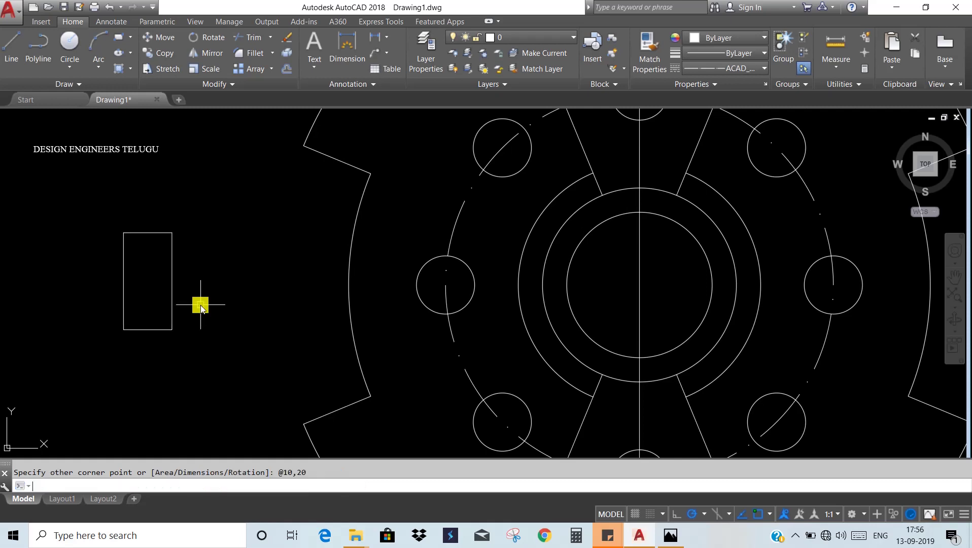
{"action": "type", "text": "m"}
Move the rectangle by its right-edge midpoint onto the inner circle's left quadrant
{"action": "key", "text": "Return"}
{"action": "left_click", "coordinate": [198, 297]}
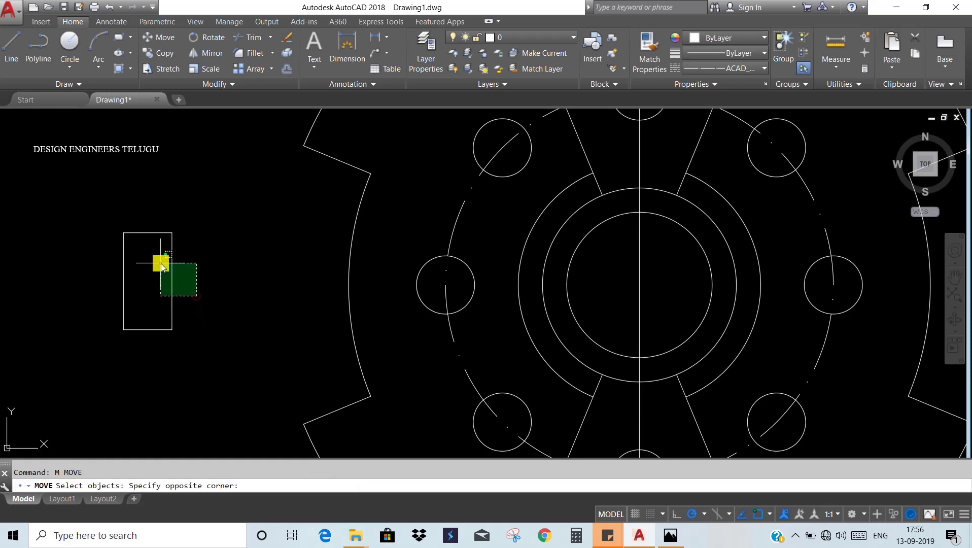
{"action": "left_click", "coordinate": [158, 262]}
{"action": "key", "text": "Return"}
{"action": "left_click", "coordinate": [172, 284]}
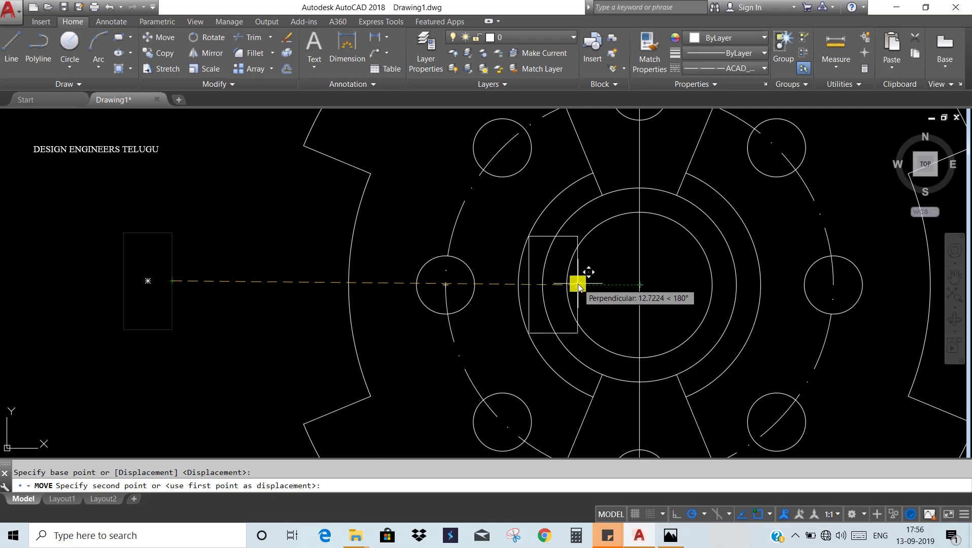
{"action": "scroll", "coordinate": [578, 286], "scroll_direction": "up", "scroll_amount": 2}
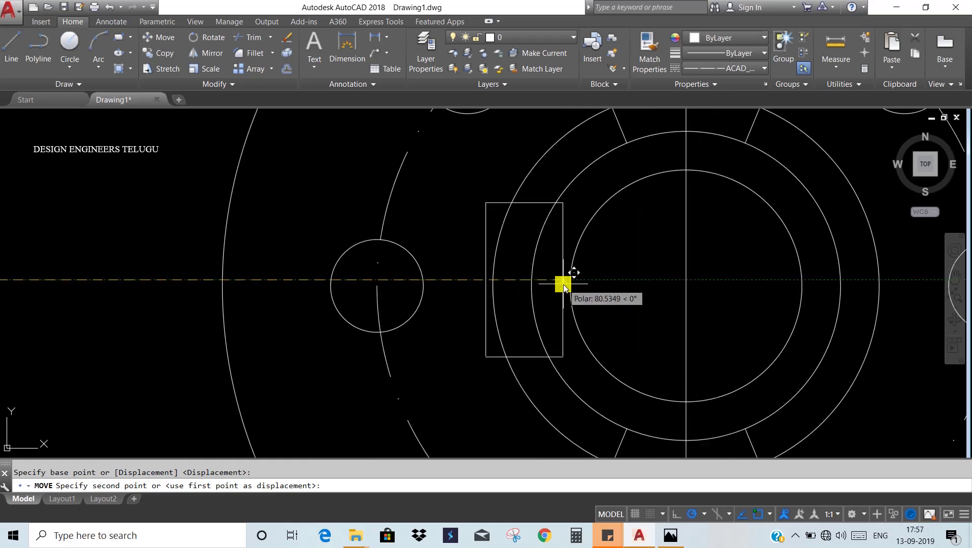
{"action": "left_click", "coordinate": [563, 285]}
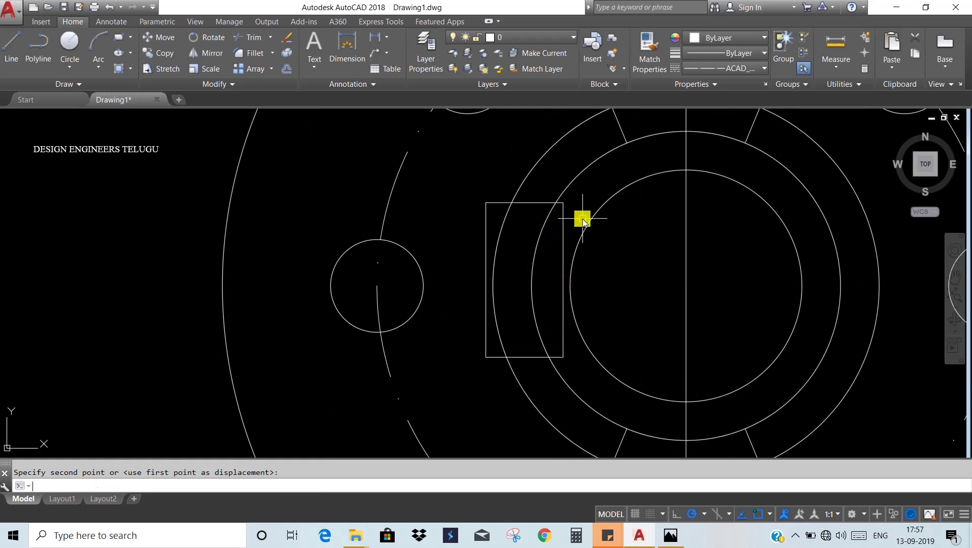
{"action": "type", "text": "TR"}
{"action": "key", "text": "Return"}
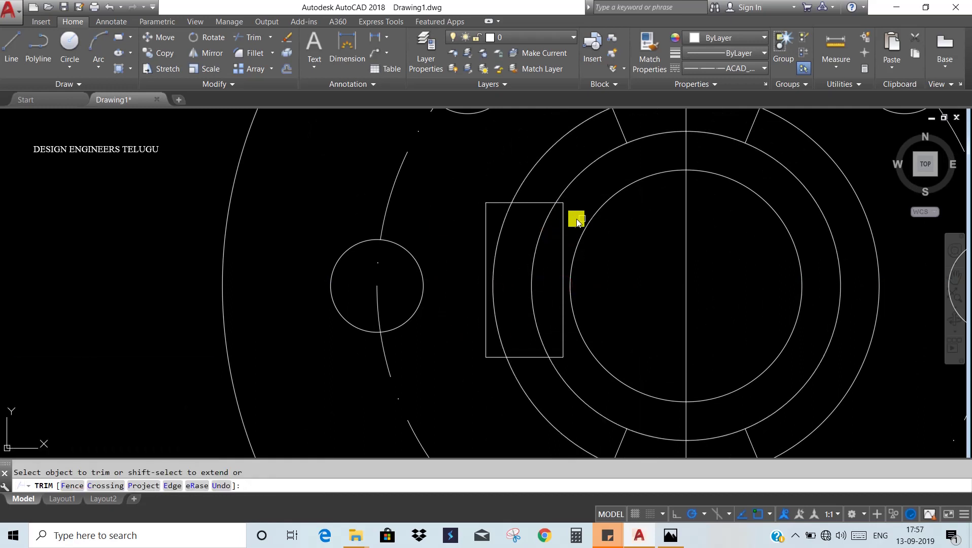
Trim the rectangle's right, bottom and left edges and the ring arc into a keyway notch
{"action": "left_click", "coordinate": [563, 207]}
{"action": "left_click", "coordinate": [561, 354]}
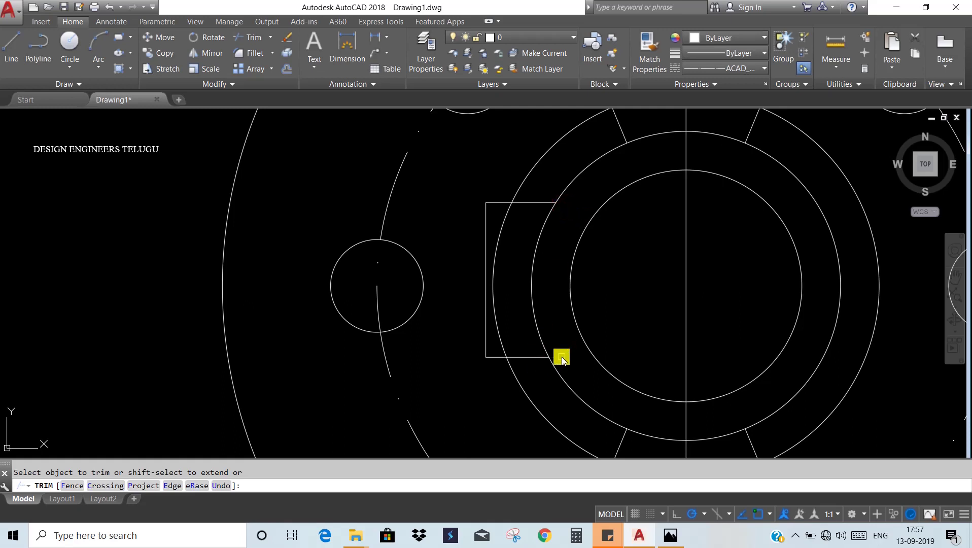
{"action": "left_click", "coordinate": [498, 355]}
{"action": "left_click", "coordinate": [487, 327]}
{"action": "key", "text": "alt+Tab"}
{"action": "key", "text": "alt+Tab"}
{"action": "left_click", "coordinate": [506, 220]}
{"action": "scroll", "coordinate": [431, 299], "scroll_direction": "down", "scroll_amount": 1}
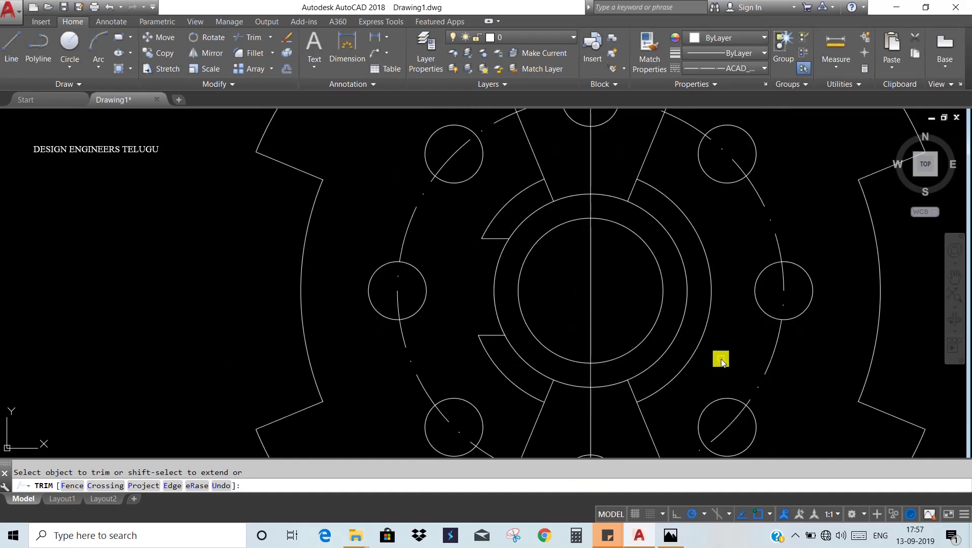
{"action": "key", "text": "Escape"}
{"action": "type", "text": "mi"}
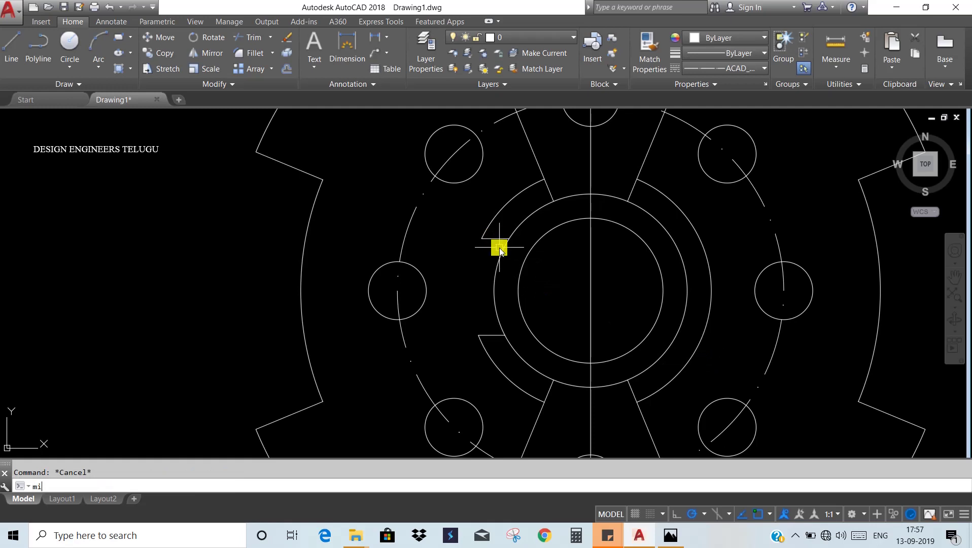
Mirror the slot edge lines about the vertical centre line, keeping the originals
{"action": "key", "text": "Return"}
{"action": "left_click", "coordinate": [499, 238]}
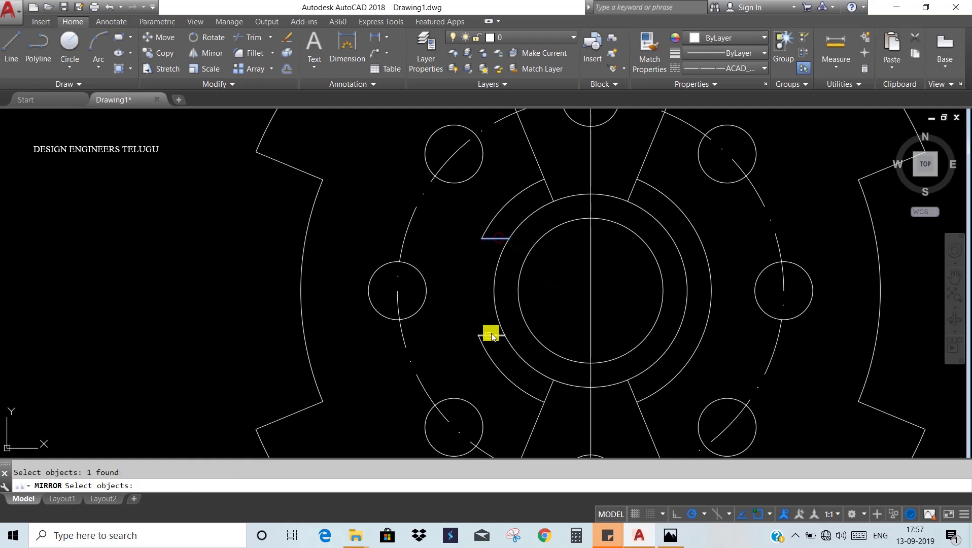
{"action": "key", "text": "Return"}
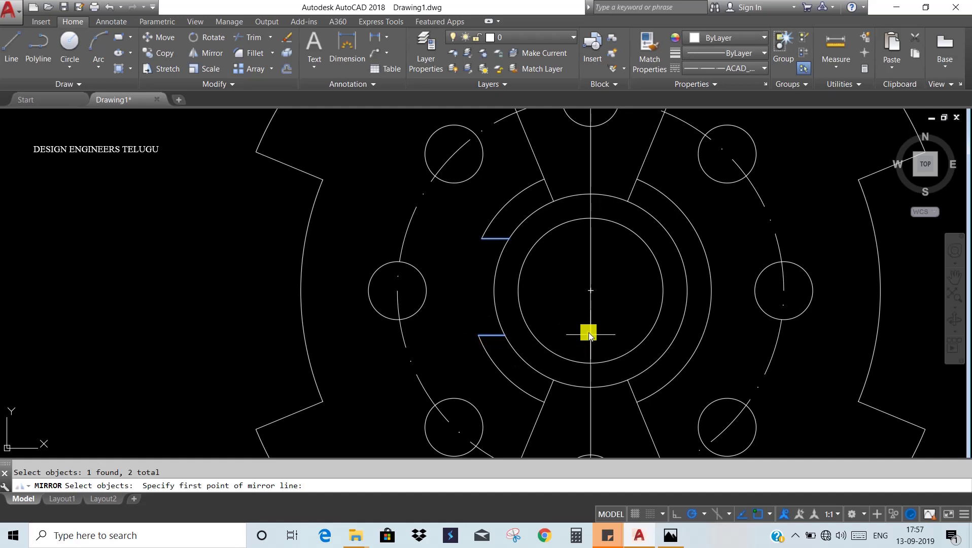
{"action": "left_click", "coordinate": [590, 333]}
{"action": "left_click", "coordinate": [594, 216]}
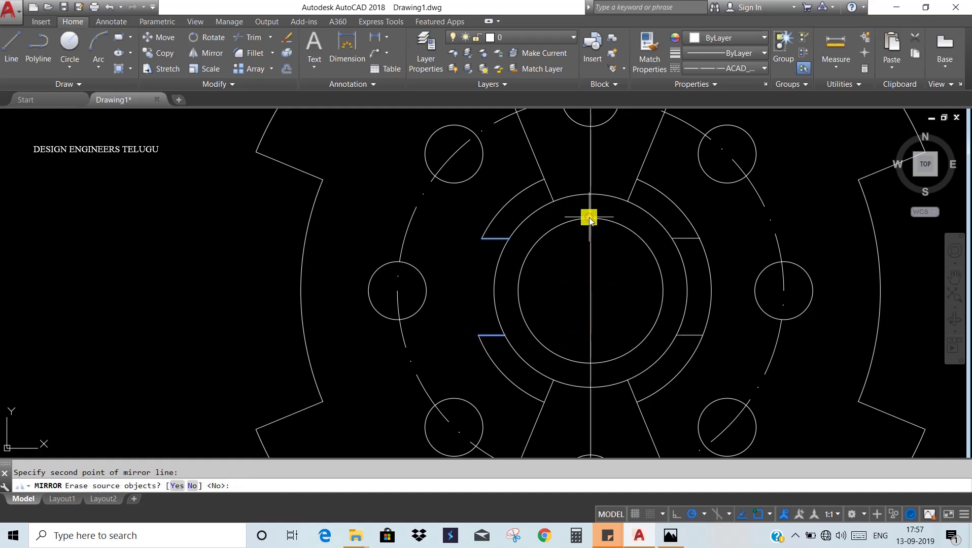
{"action": "key", "text": "Return"}
{"action": "type", "text": "tr"}
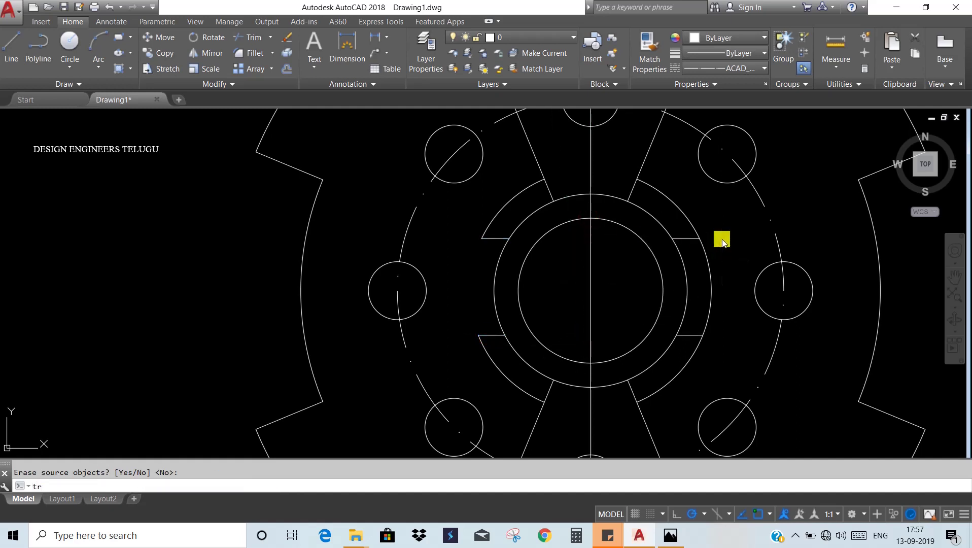
Trim the ring arc across the right slot, then view the reference image
{"action": "key", "text": "Return"}
{"action": "key", "text": "Return"}
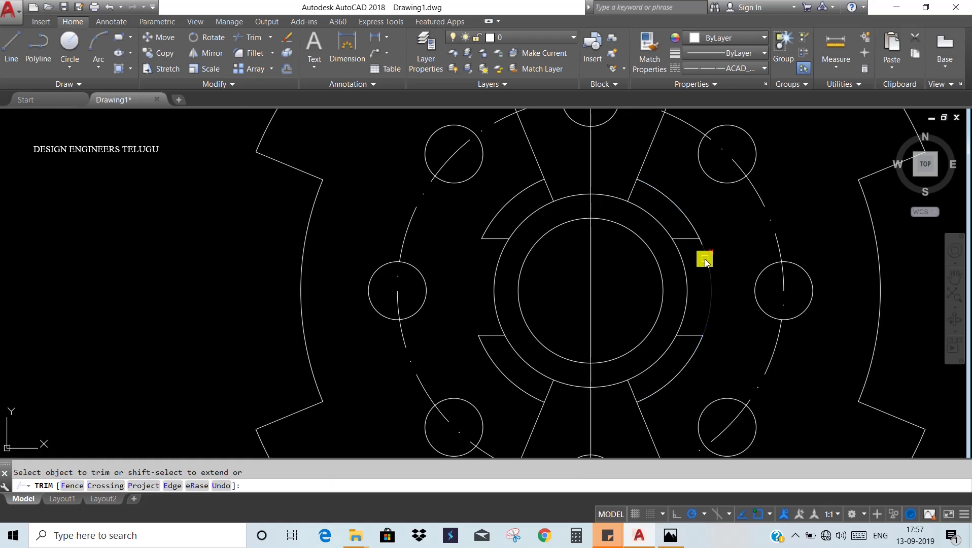
{"action": "left_click", "coordinate": [706, 259]}
{"action": "left_click", "coordinate": [704, 247]}
{"action": "key", "text": "Escape"}
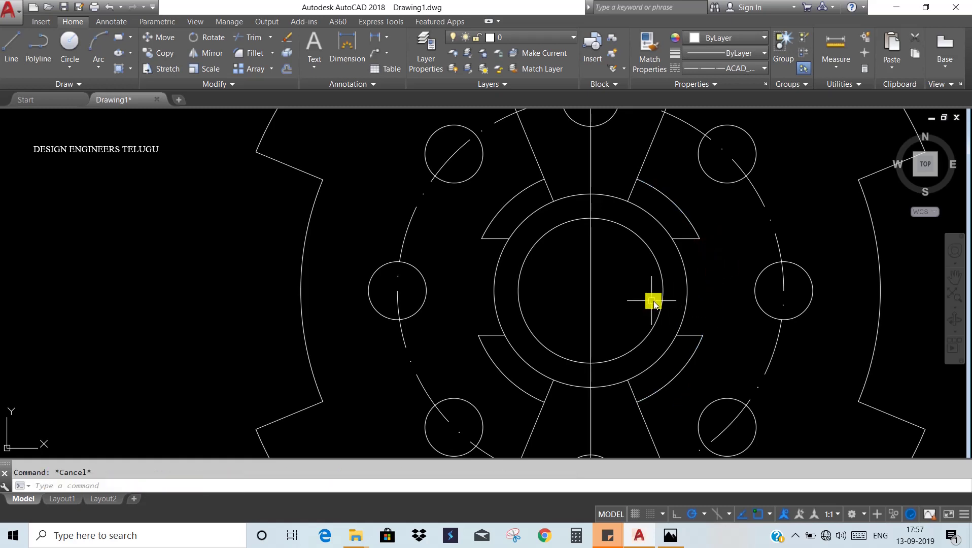
{"action": "scroll", "coordinate": [679, 295], "scroll_direction": "down", "scroll_amount": 4}
{"action": "scroll", "coordinate": [588, 299], "scroll_direction": "up", "scroll_amount": 2}
{"action": "key", "text": "alt+Tab"}
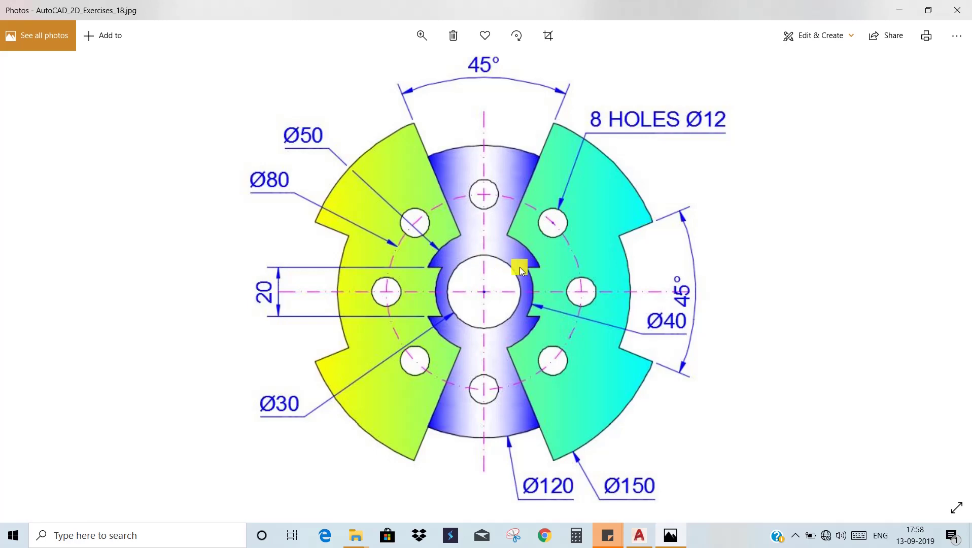
Trim the inner ring arc pieces to shape the notched hub outline
{"action": "key", "text": "alt+Tab"}
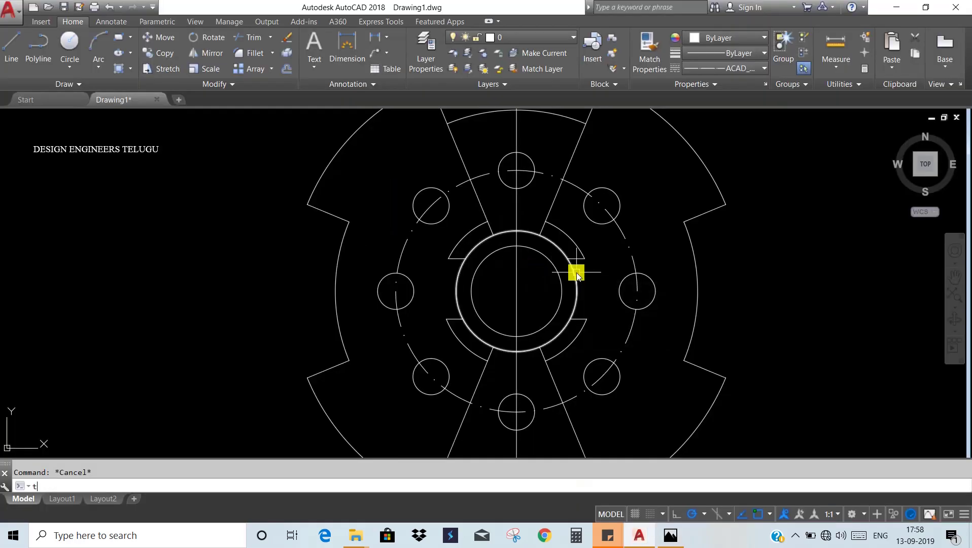
{"action": "key", "text": "Return"}
{"action": "key", "text": "Return"}
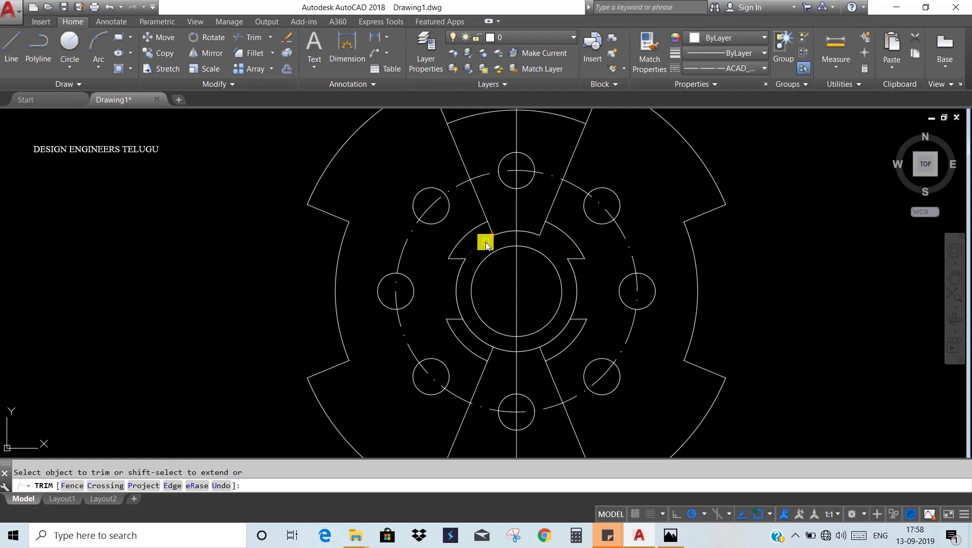
{"action": "left_click", "coordinate": [470, 330]}
{"action": "left_click", "coordinate": [562, 332]}
{"action": "middle_click_drag", "start_coordinate": [762, 284], "coordinate": [729, 301]}
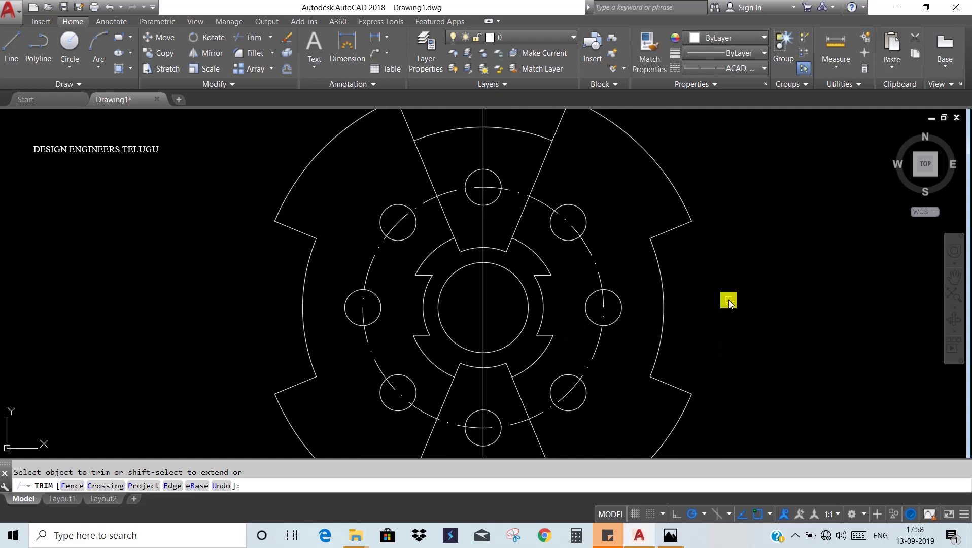
{"action": "key", "text": "alt+Tab"}
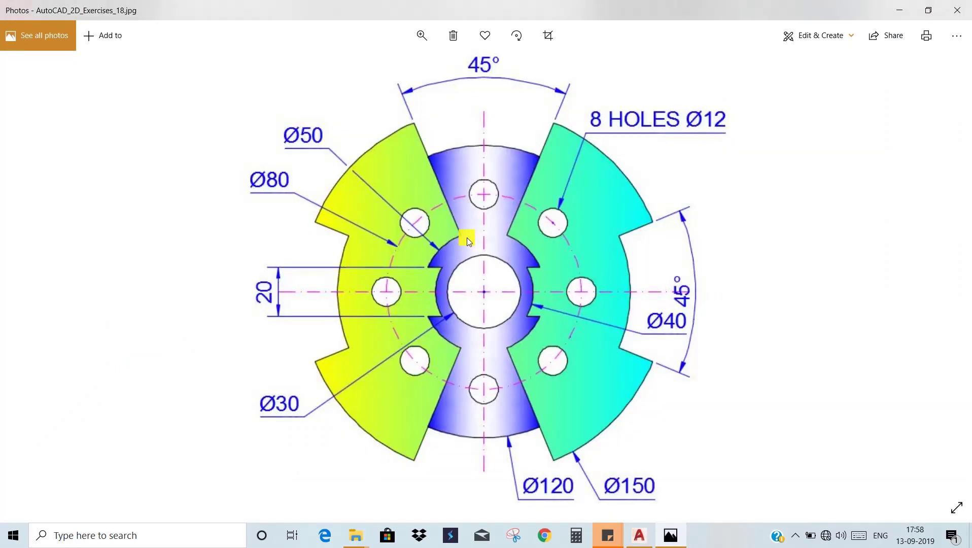
{"action": "key", "text": "alt+Tab"}
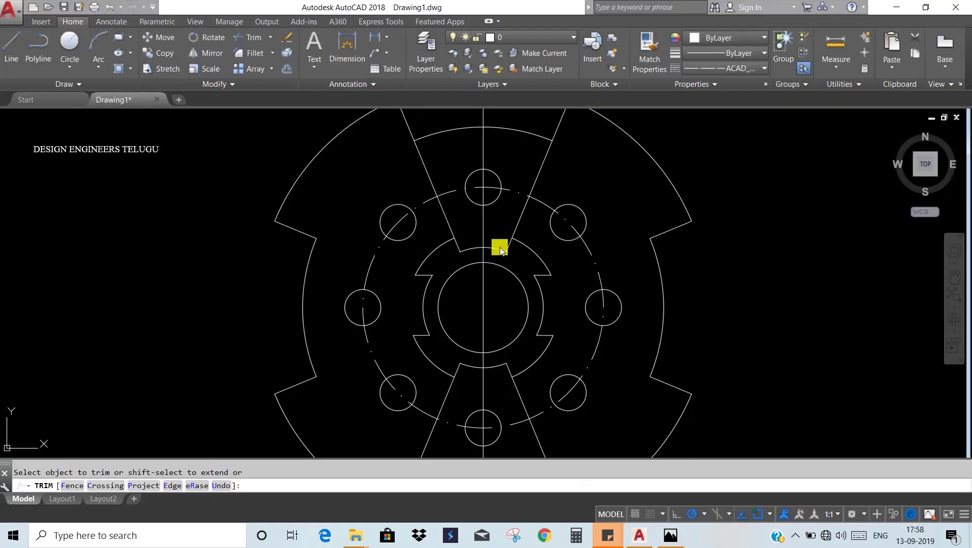
Erase the two leftover small arcs in the top and bottom wedges
{"action": "key", "text": "Escape"}
{"action": "left_click", "coordinate": [476, 367]}
{"action": "left_click", "coordinate": [473, 248]}
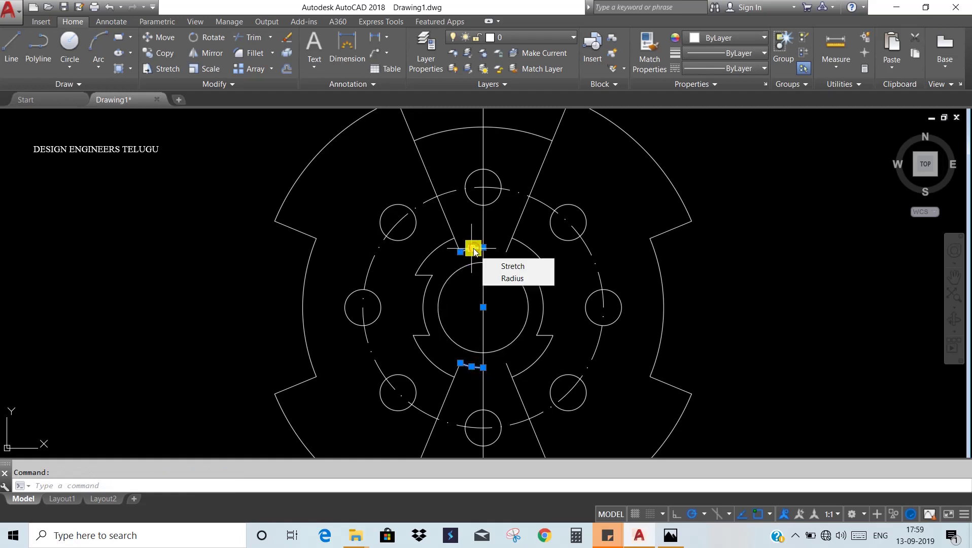
{"action": "key", "text": "Delete"}
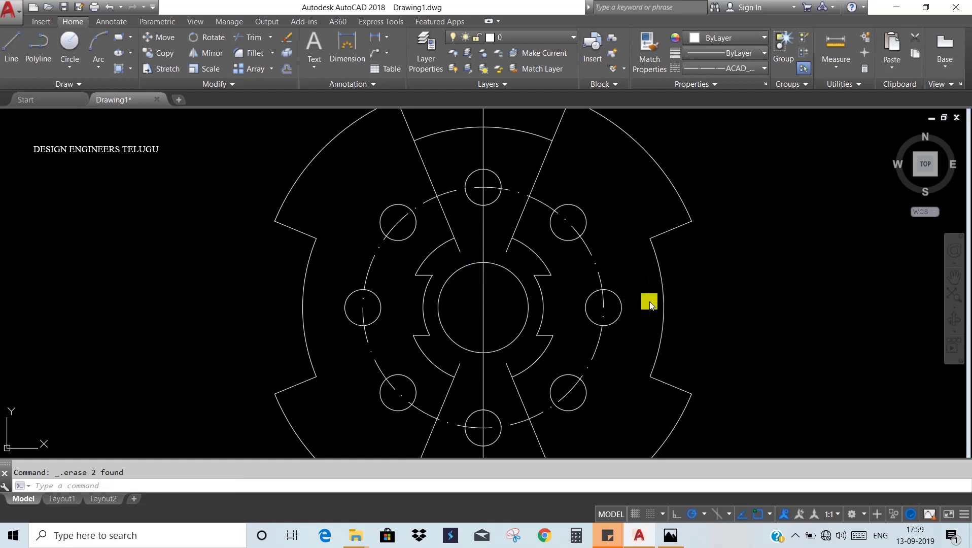
{"action": "key", "text": "alt+Tab"}
{"action": "key", "text": "alt+Tab"}
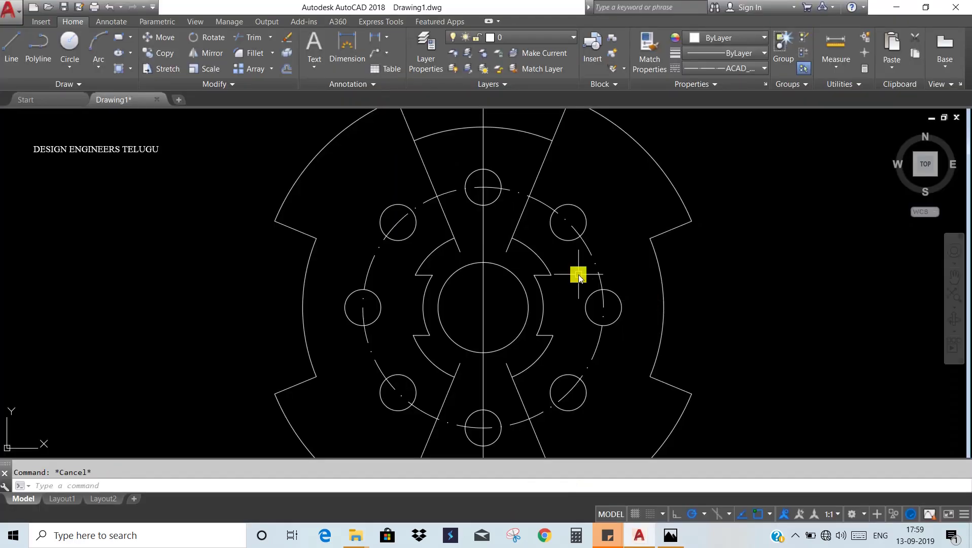
{"action": "key", "text": "Return"}
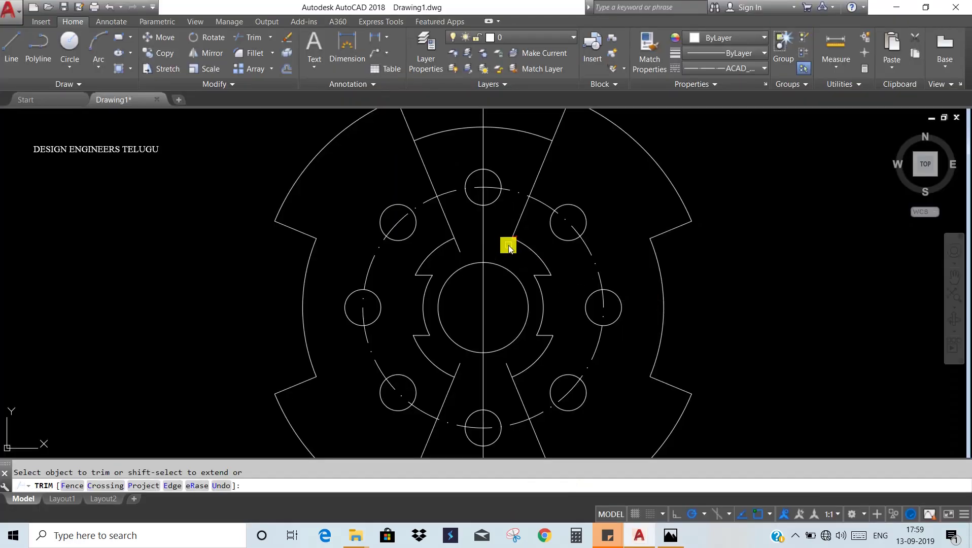
Trim the bottom-left and bottom-right line stubs inside the hub
{"action": "left_click", "coordinate": [458, 366]}
{"action": "left_click", "coordinate": [509, 366]}
{"action": "scroll", "coordinate": [570, 338], "scroll_direction": "down", "scroll_amount": 2}
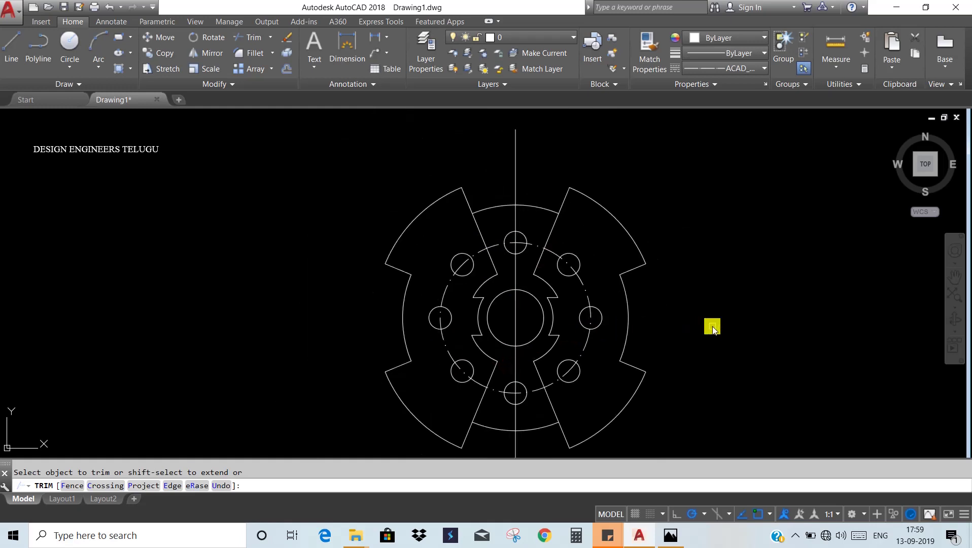
{"action": "key", "text": "alt+Tab"}
{"action": "key", "text": "alt+Tab"}
{"action": "key", "text": "alt+Tab"}
{"action": "middle_click_drag", "start_coordinate": [713, 326], "coordinate": [665, 288]}
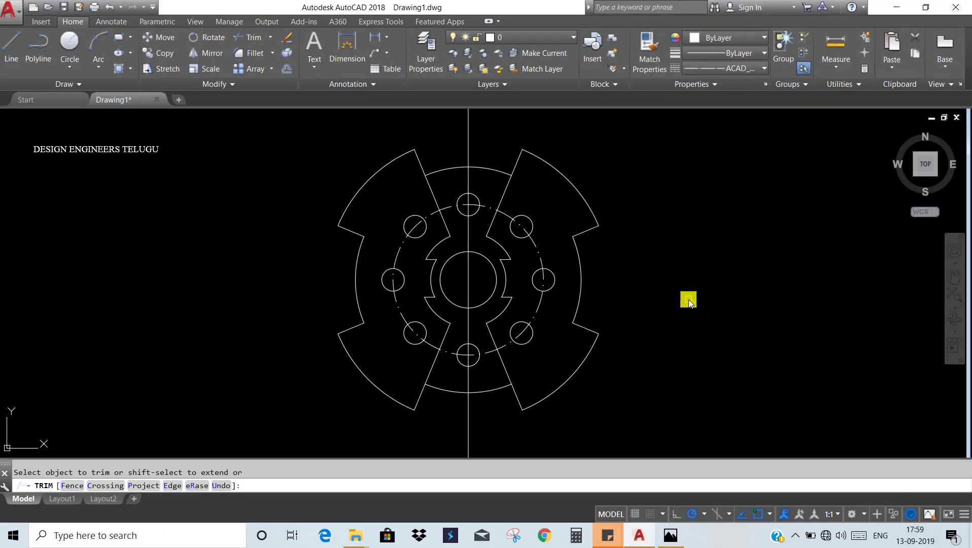
{"action": "key", "text": "Escape"}
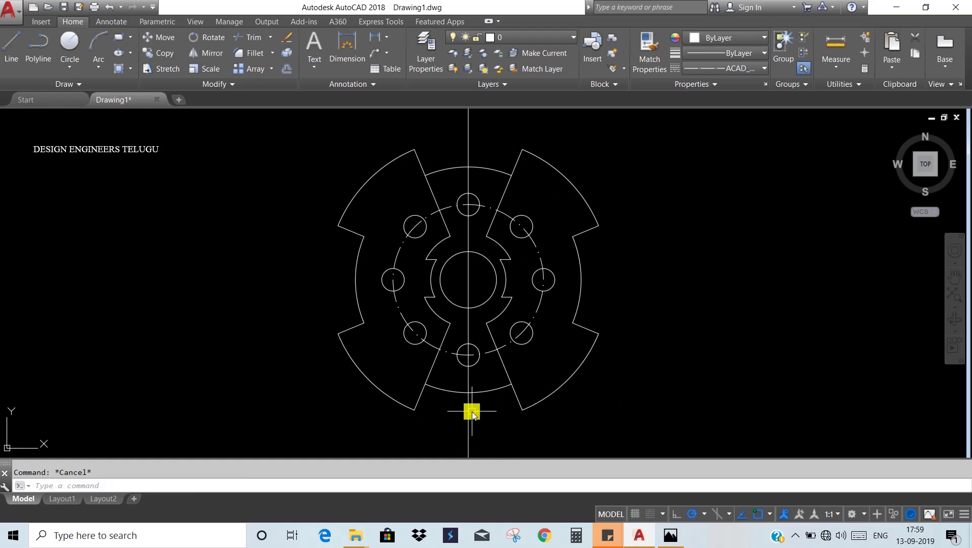
Delete the vertical centre line, checking against the reference image
{"action": "key", "text": "alt+Tab"}
{"action": "key", "text": "alt+Tab"}
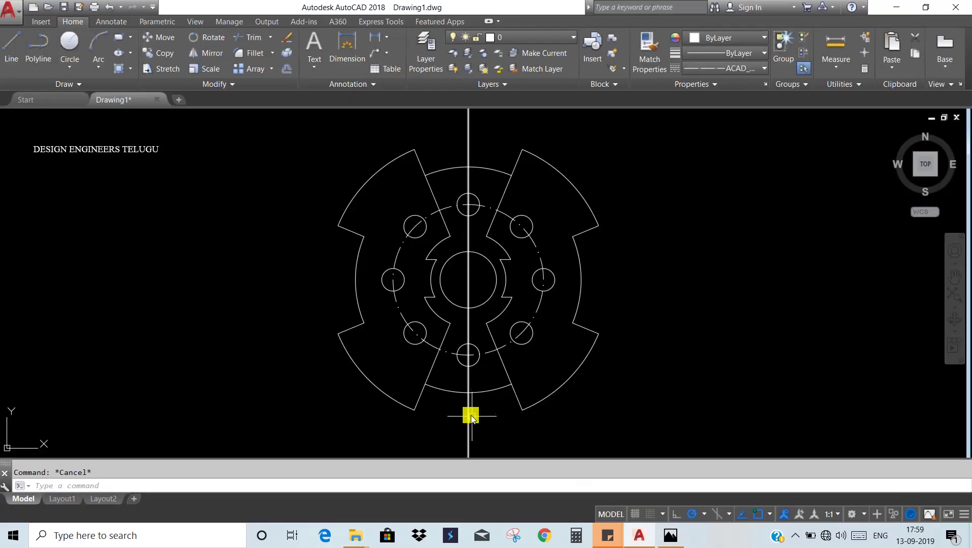
{"action": "left_click", "coordinate": [469, 422]}
{"action": "key", "text": "Delete"}
{"action": "type", "text": "h"}
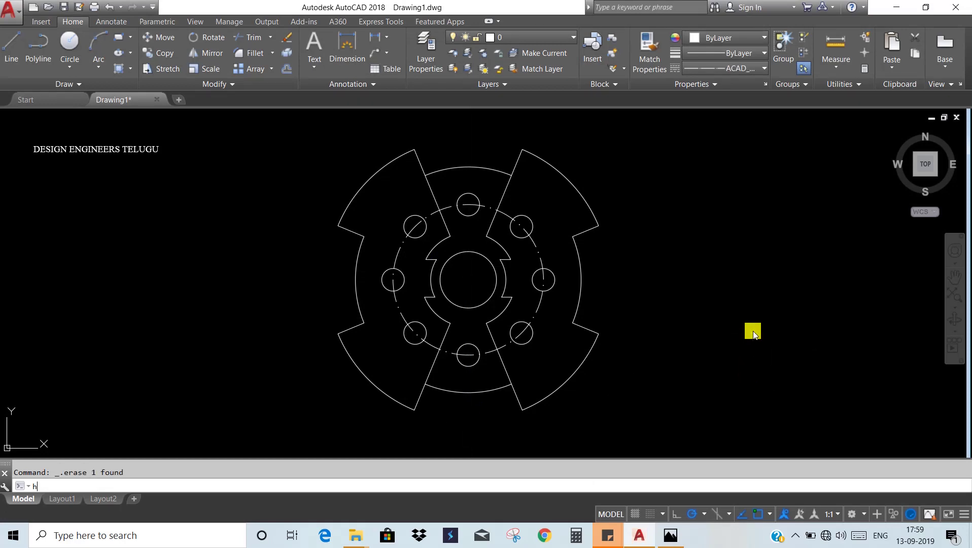
{"action": "key", "text": "alt+Tab"}
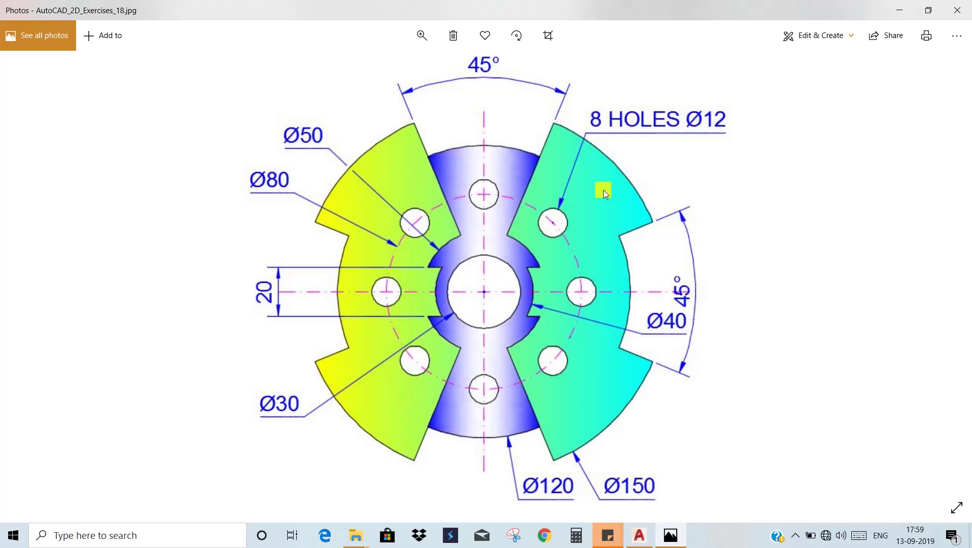
Set the hatch type to Gradient with colours Yellow and 88,186,72
{"action": "key", "text": "alt+Tab"}
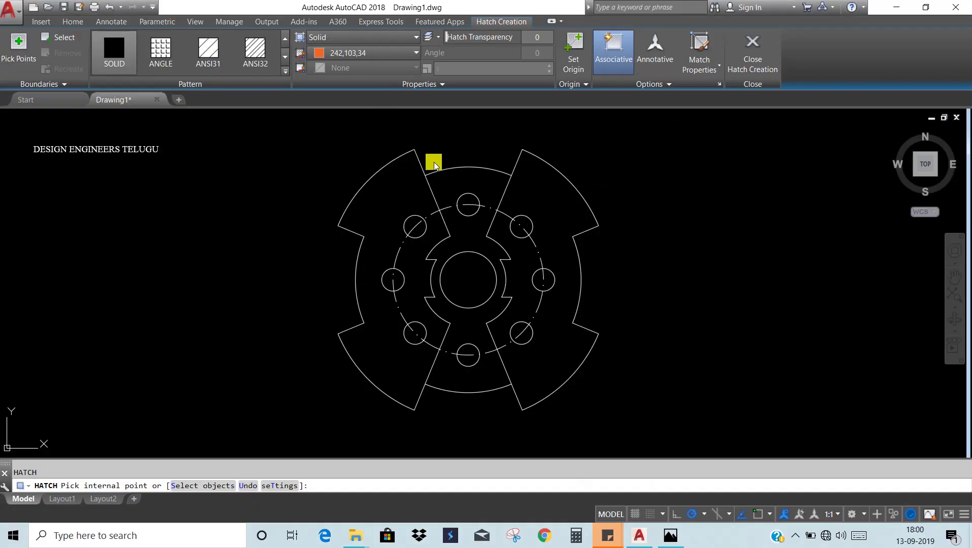
{"action": "left_click", "coordinate": [369, 41]}
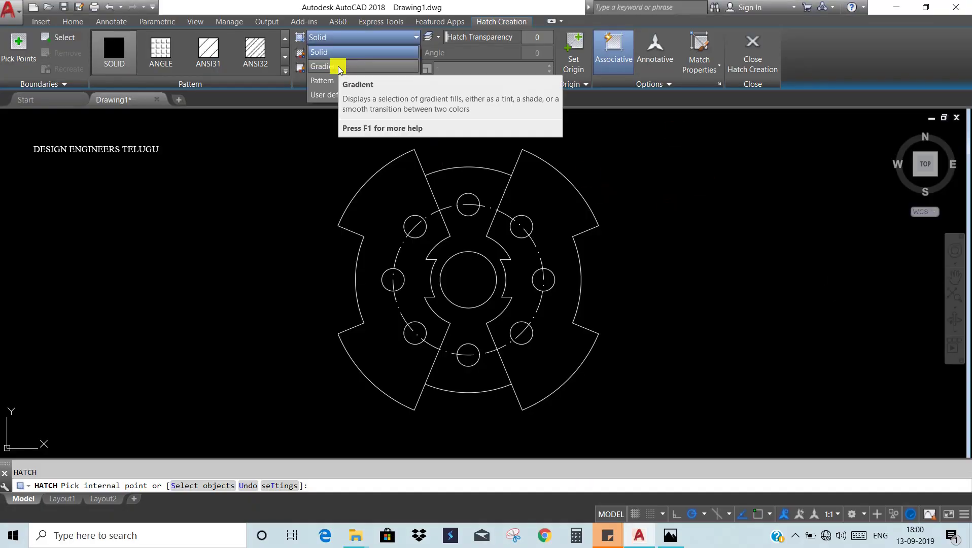
{"action": "left_click", "coordinate": [338, 66]}
{"action": "key", "text": "alt+Tab"}
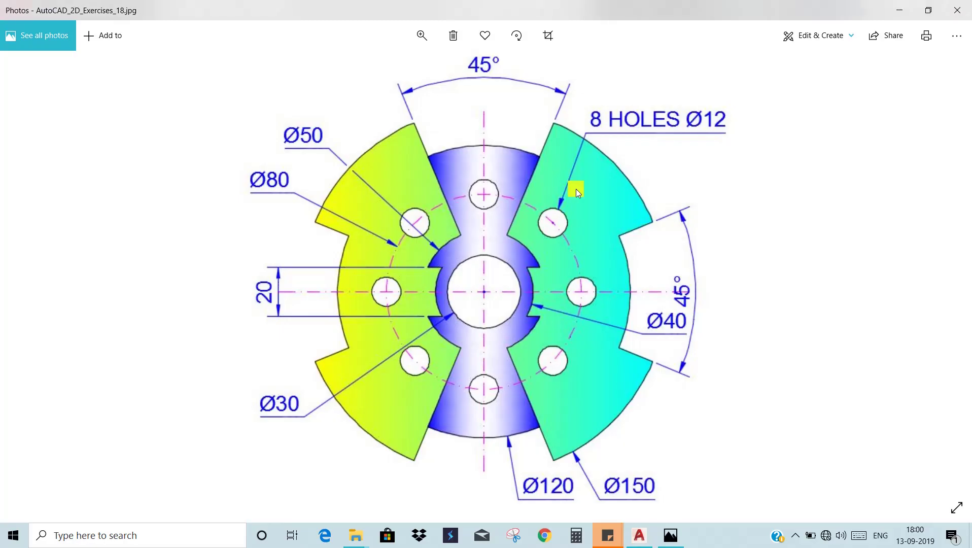
{"action": "key", "text": "alt+Tab"}
{"action": "left_click", "coordinate": [363, 67]}
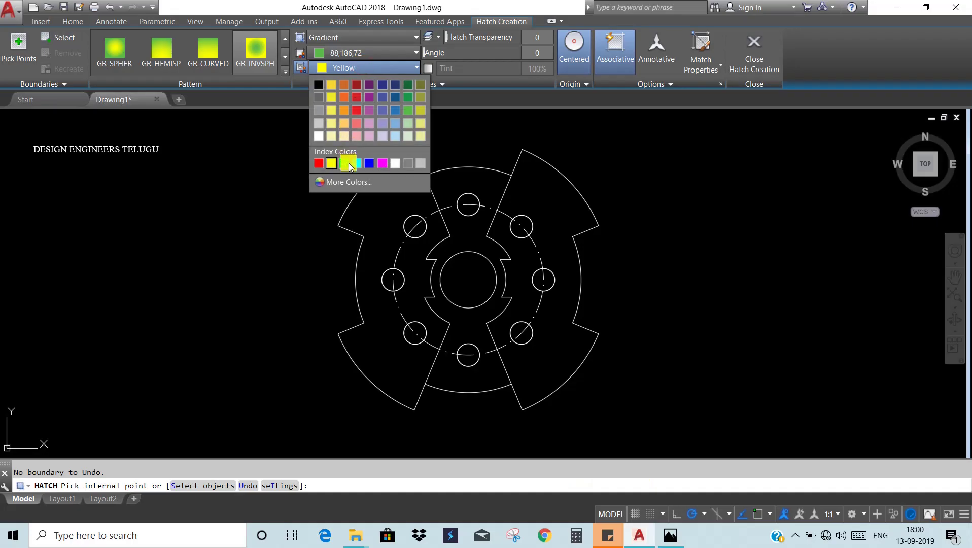
{"action": "left_click", "coordinate": [410, 111]}
{"action": "left_click", "coordinate": [368, 50]}
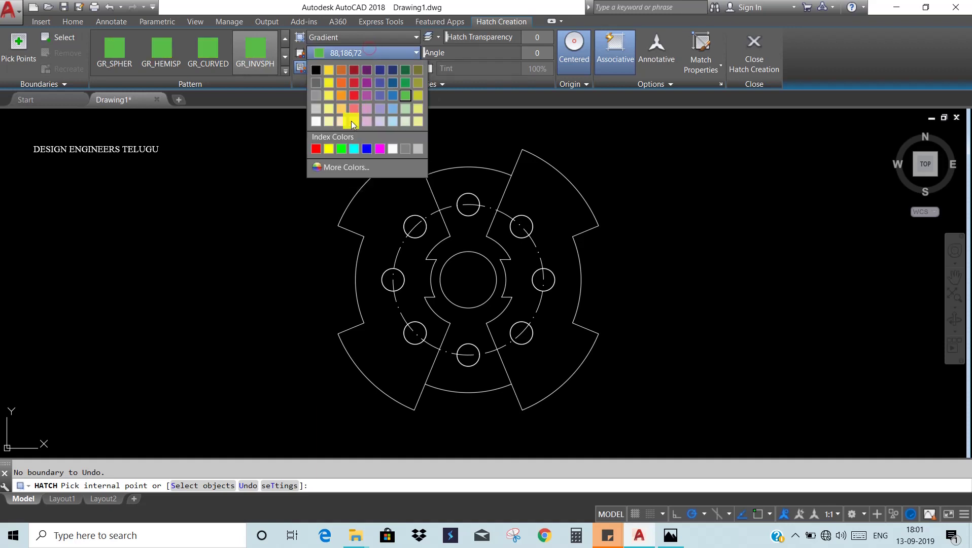
{"action": "left_click", "coordinate": [332, 148]}
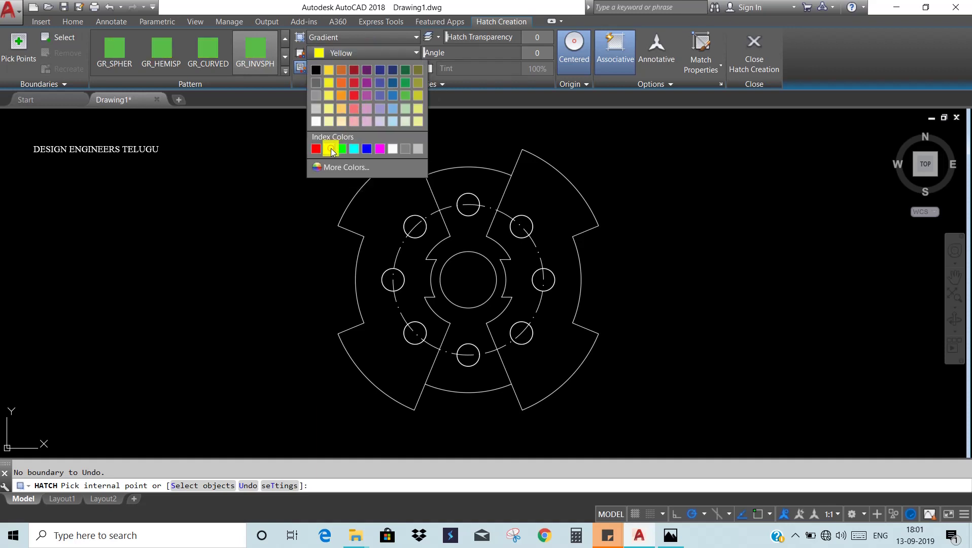
Choose the GR_LINEAR gradient pattern for the fill
{"action": "left_click", "coordinate": [287, 70]}
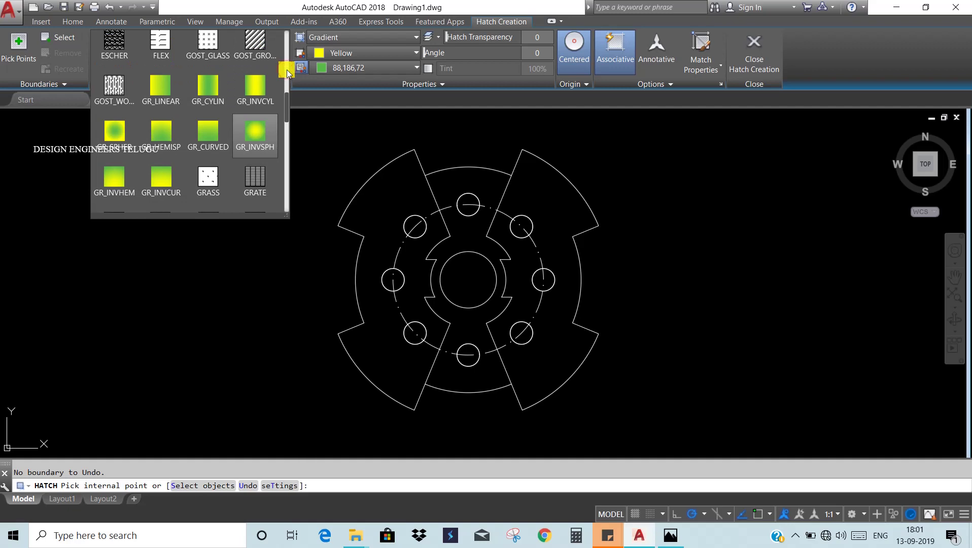
{"action": "left_click", "coordinate": [165, 88]}
{"action": "key", "text": "alt+Tab"}
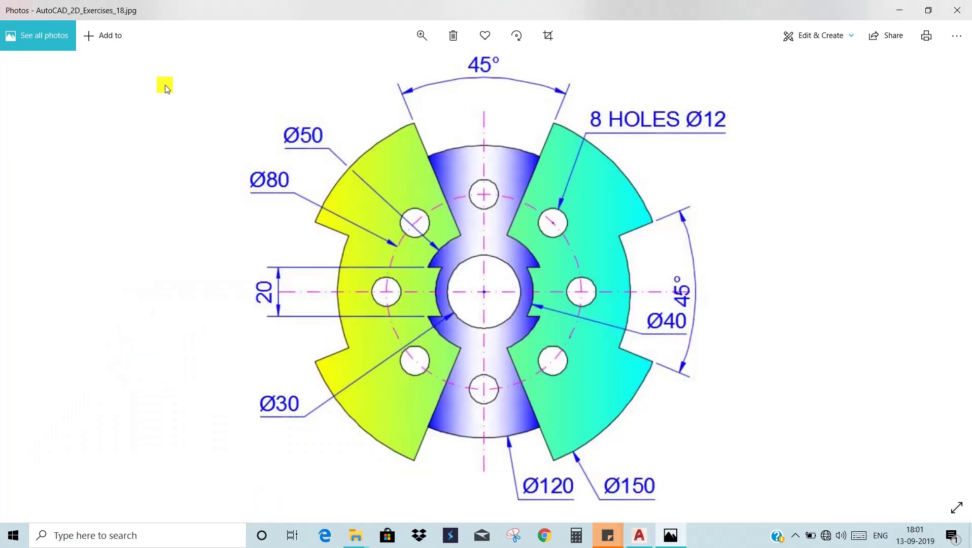
{"action": "key", "text": "alt+Tab"}
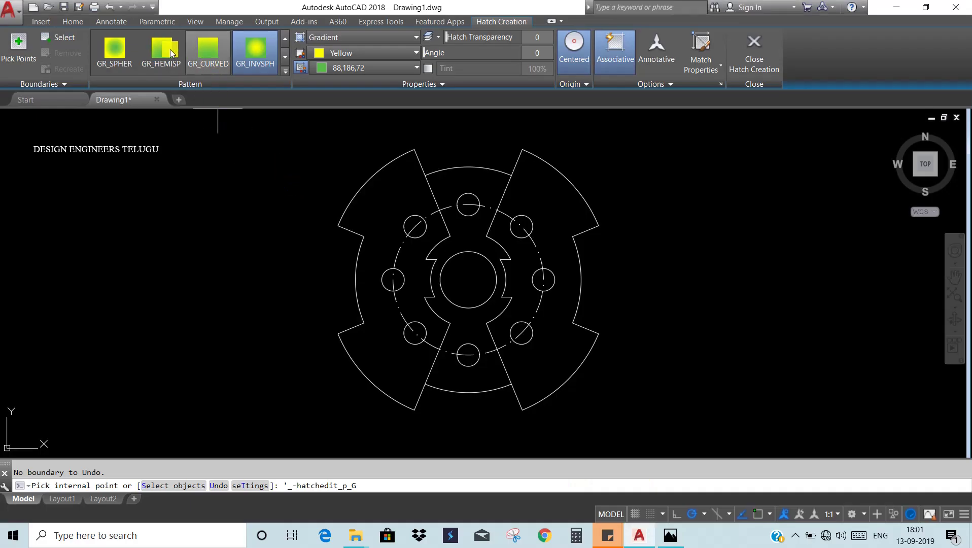
{"action": "left_click", "coordinate": [286, 70]}
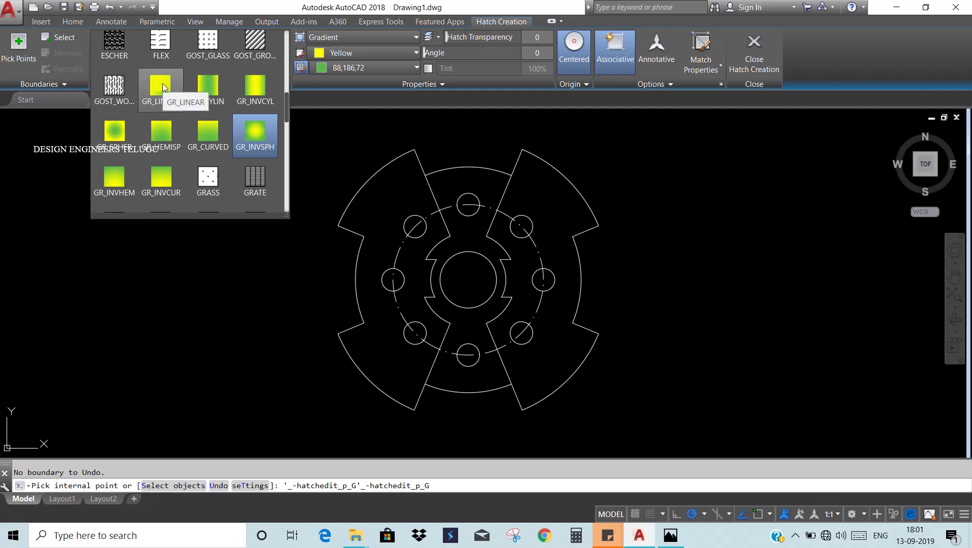
{"action": "left_click", "coordinate": [163, 87]}
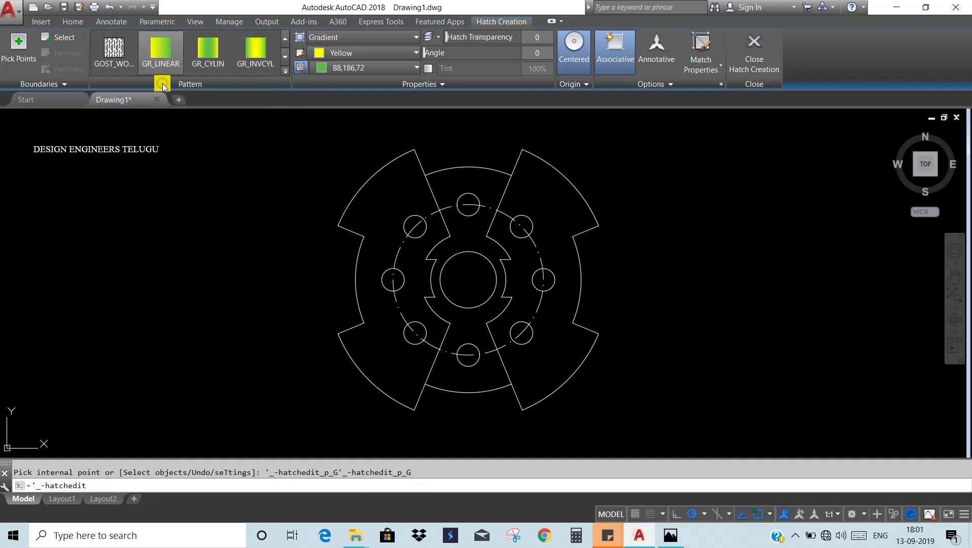
Apply the yellow-green gradient fill to the left lobe
{"action": "left_click", "coordinate": [404, 194]}
{"action": "key", "text": "Escape"}
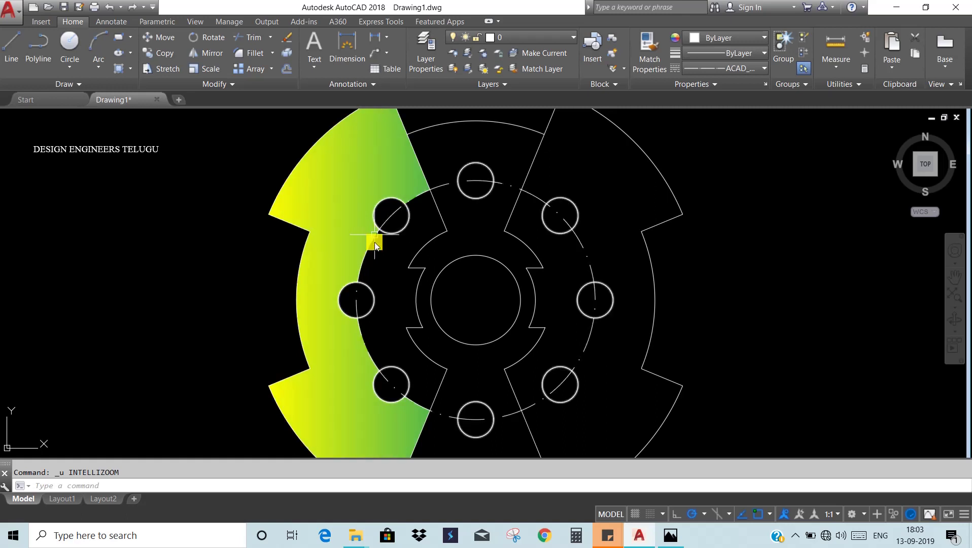
{"action": "scroll", "coordinate": [374, 255], "scroll_direction": "down", "scroll_amount": 2}
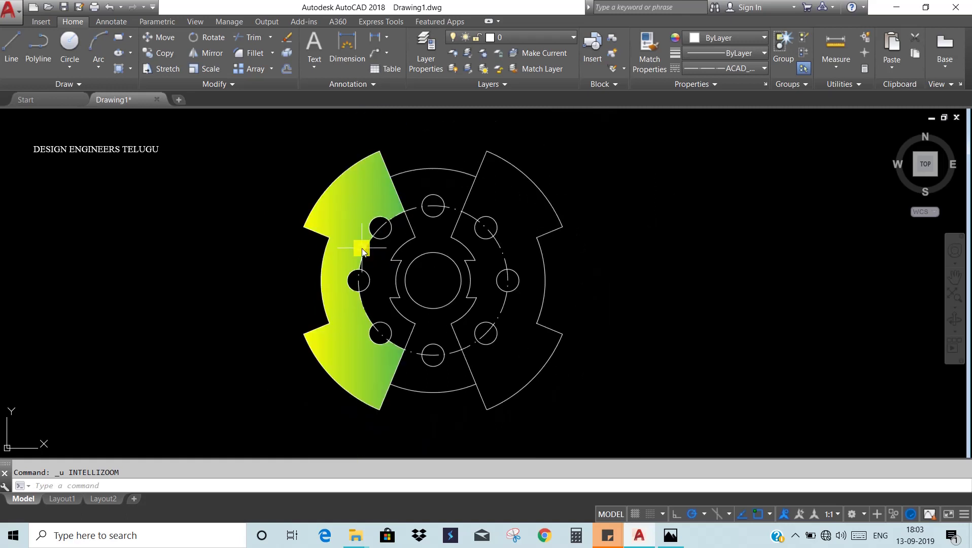
Move the dashed bolt circle right of the plate and delete the left lobe's fill
{"action": "left_click", "coordinate": [504, 253]}
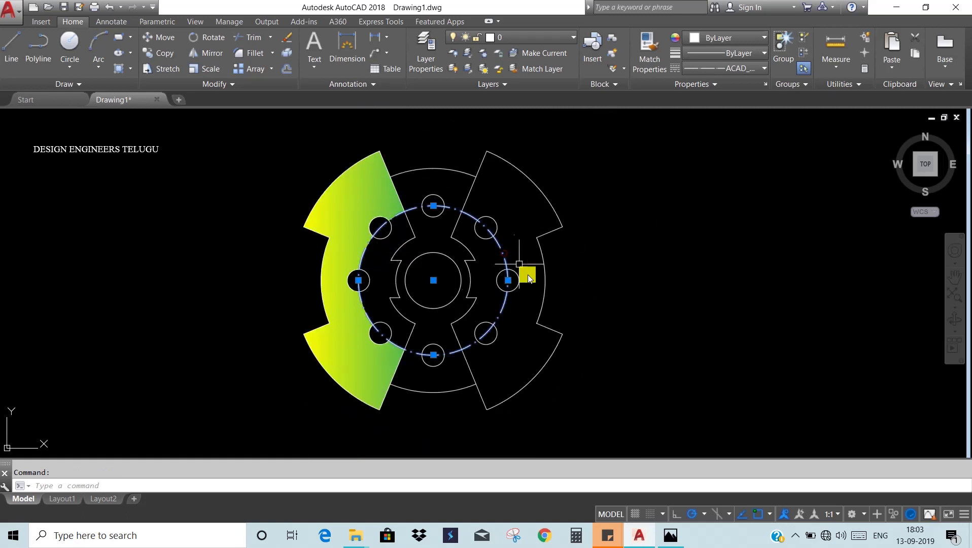
{"action": "type", "text": "m"}
{"action": "key", "text": "Return"}
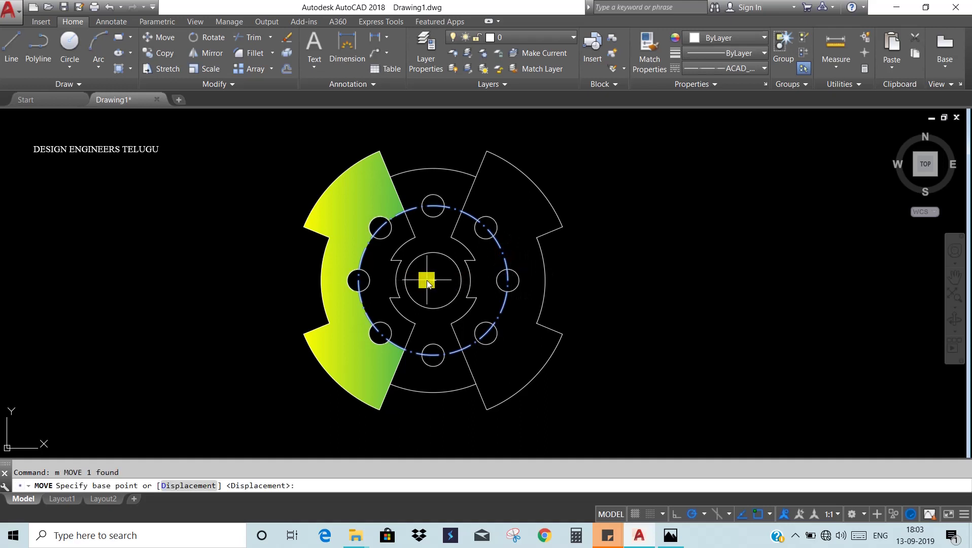
{"action": "left_click", "coordinate": [434, 280]}
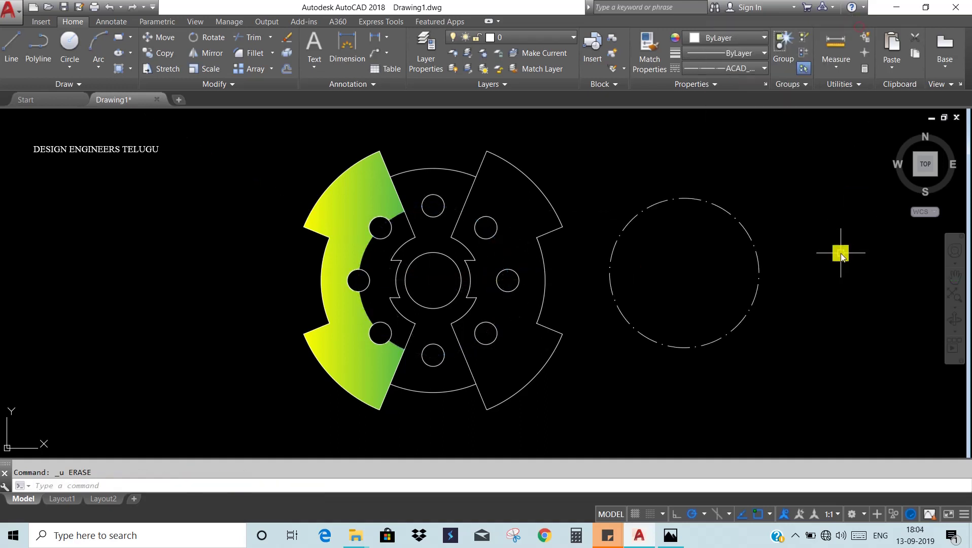
{"action": "left_click", "coordinate": [364, 202]}
{"action": "key", "text": "Delete"}
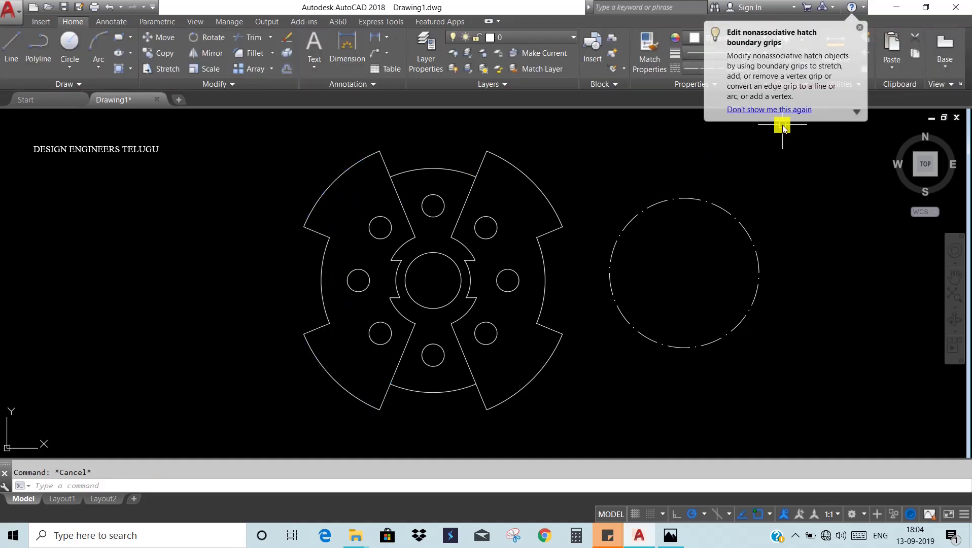
{"action": "type", "text": "h"}
Fill the left lobe with a Yellow-to-175,217,170 GR_LINEAR gradient, holes left clear
{"action": "key", "text": "Return"}
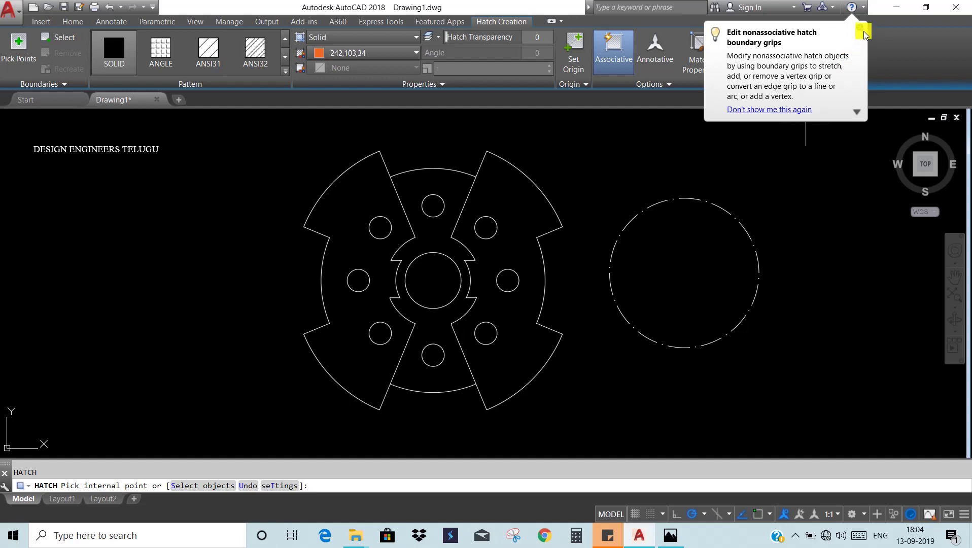
{"action": "left_click", "coordinate": [336, 36]}
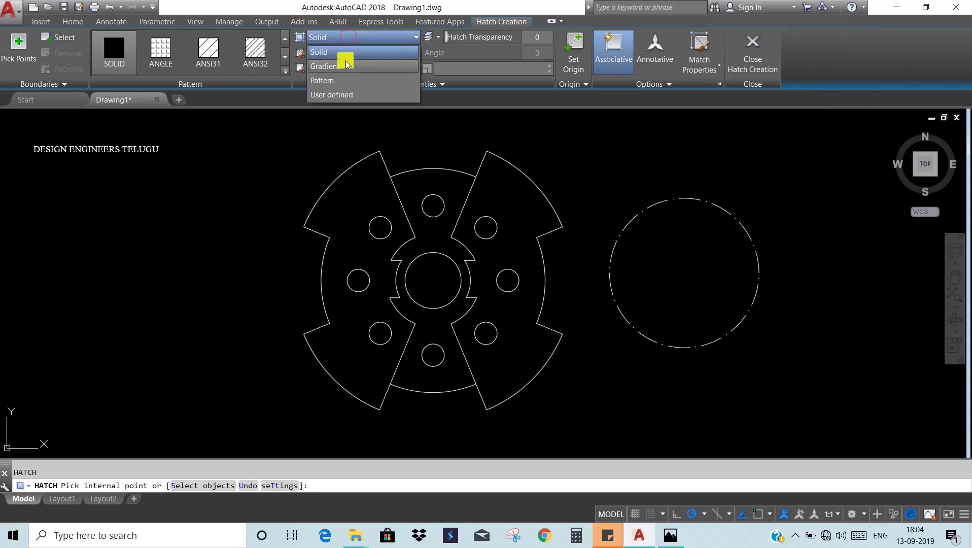
{"action": "left_click", "coordinate": [348, 64]}
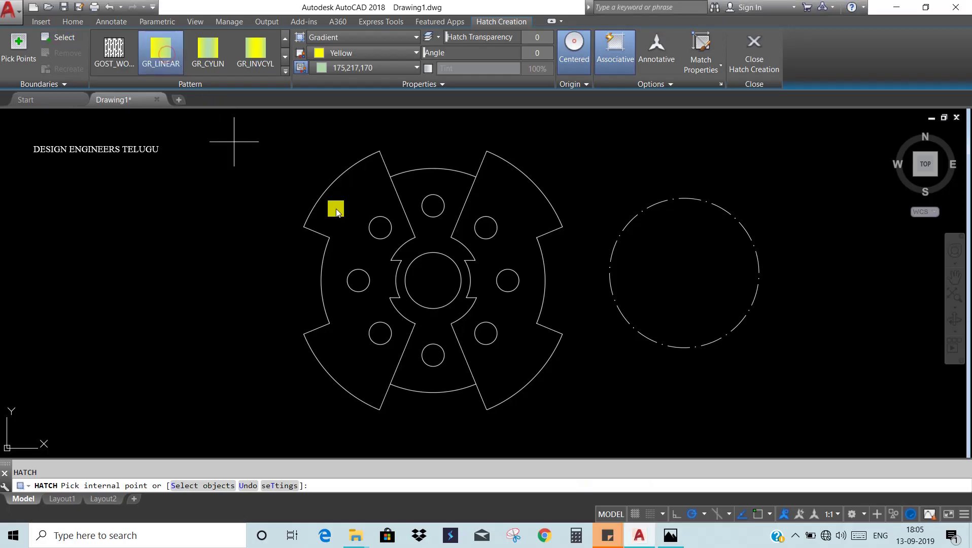
{"action": "left_click", "coordinate": [379, 205]}
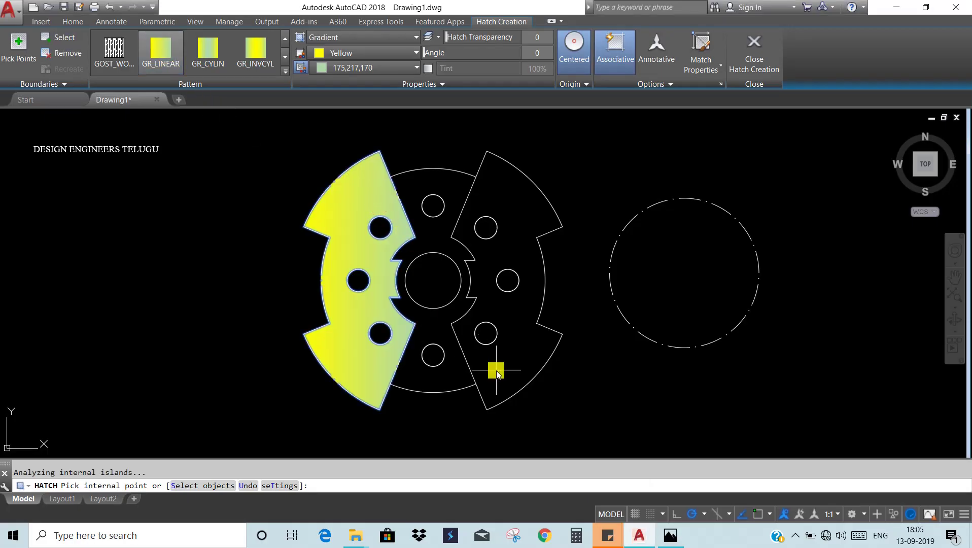
{"action": "key", "text": "Return"}
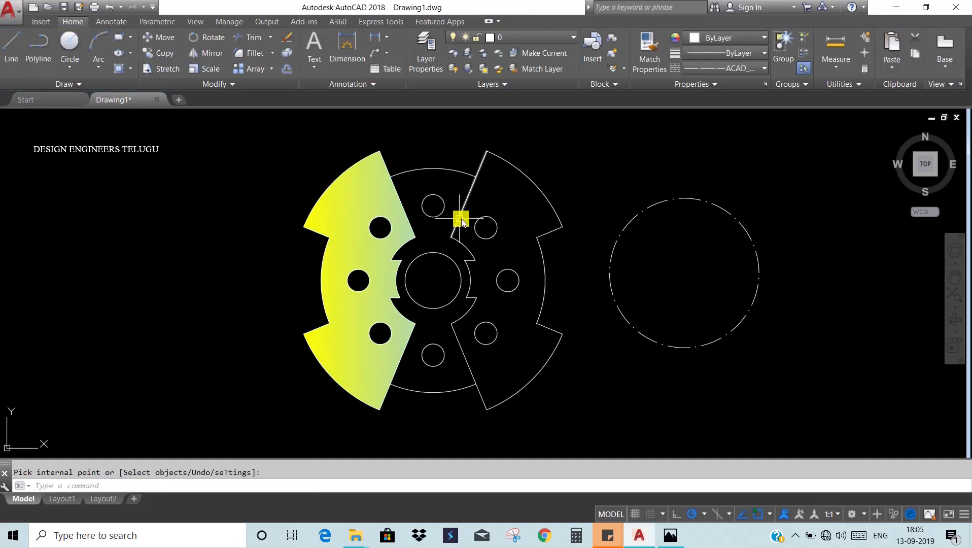
{"action": "key", "text": "alt+Tab"}
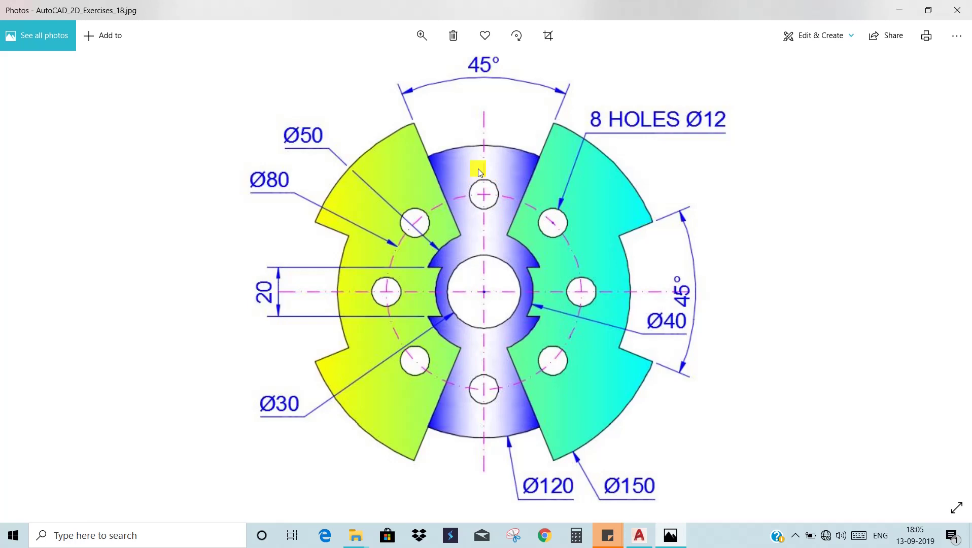
{"action": "key", "text": "alt+Tab"}
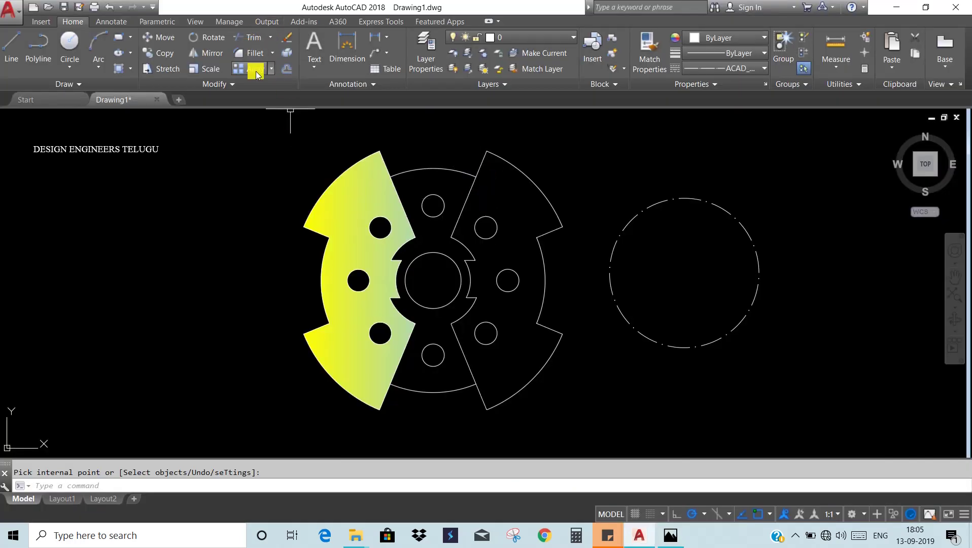
Start a gradient hatch with colour 1 Blue and colour 2 White
{"action": "type", "text": "h"}
{"action": "key", "text": "Return"}
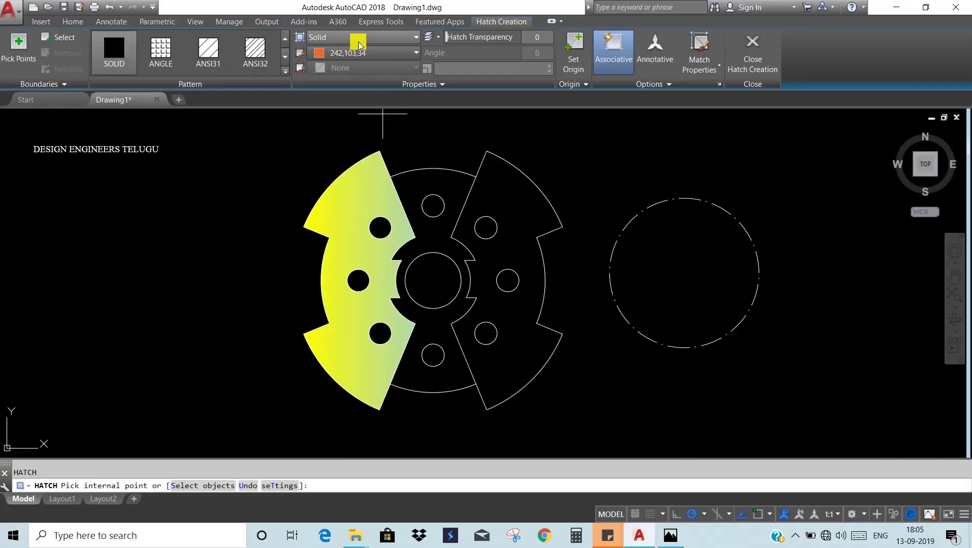
{"action": "left_click", "coordinate": [356, 37]}
{"action": "left_click", "coordinate": [351, 66]}
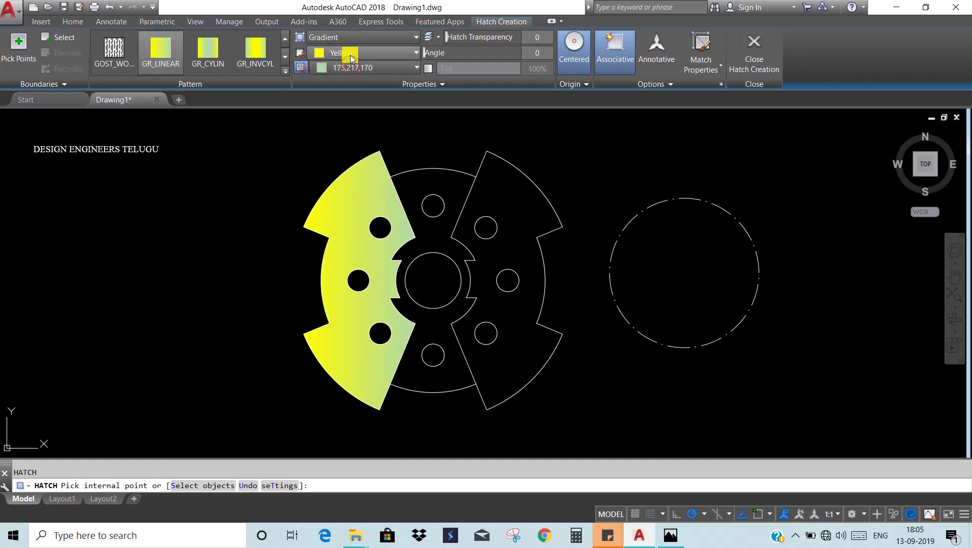
{"action": "left_click", "coordinate": [351, 55]}
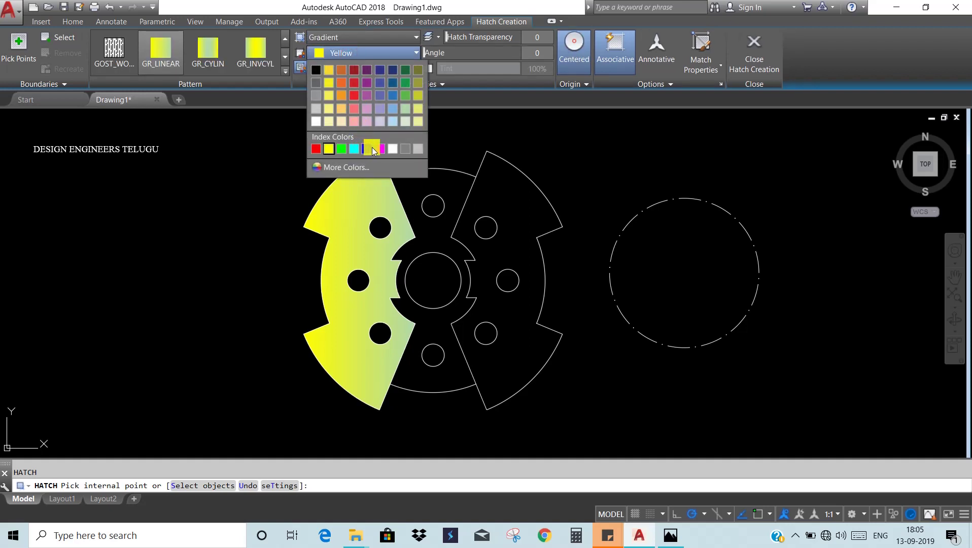
{"action": "left_click", "coordinate": [372, 147]}
{"action": "left_click", "coordinate": [378, 76]}
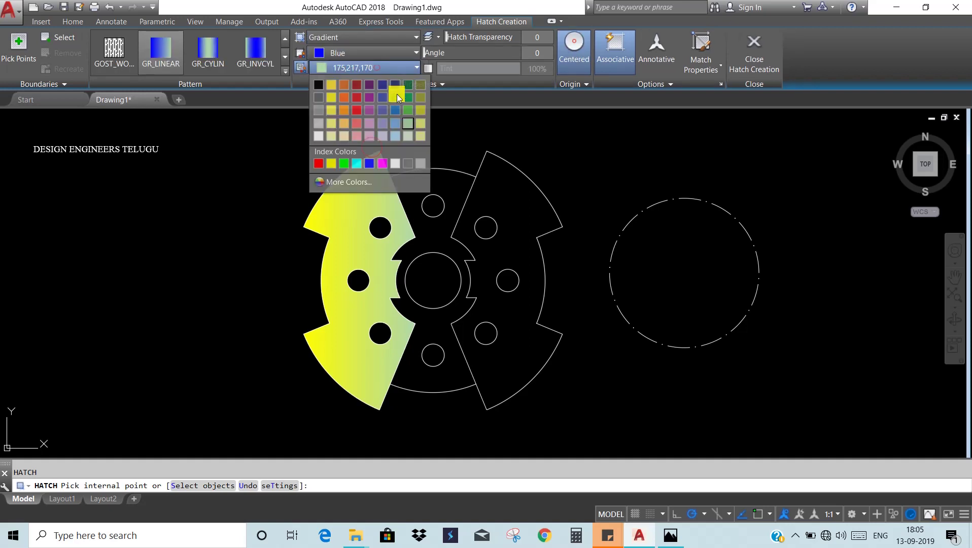
{"action": "left_click", "coordinate": [398, 164]}
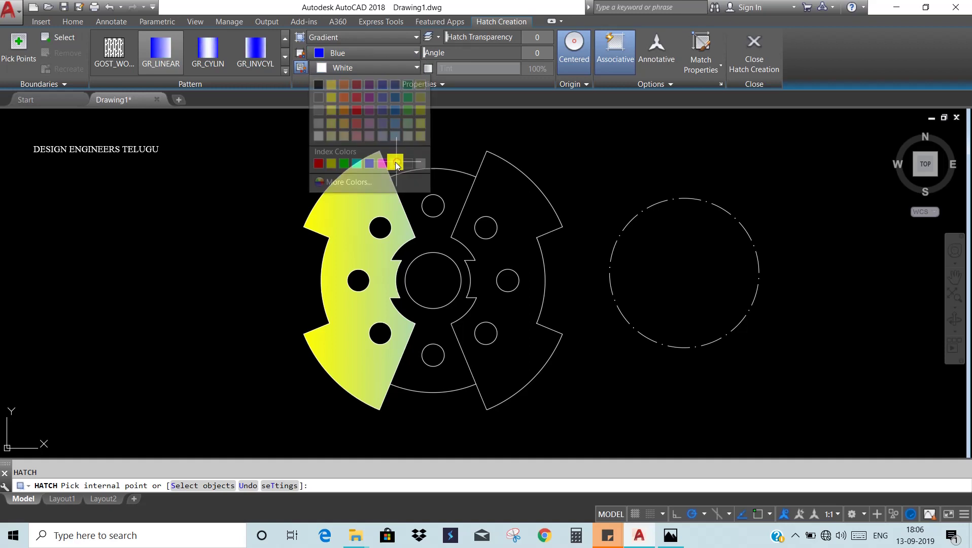
Apply a GR_CYLIN gradient to the central band, keeping holes and bore open
{"action": "left_click", "coordinate": [216, 54]}
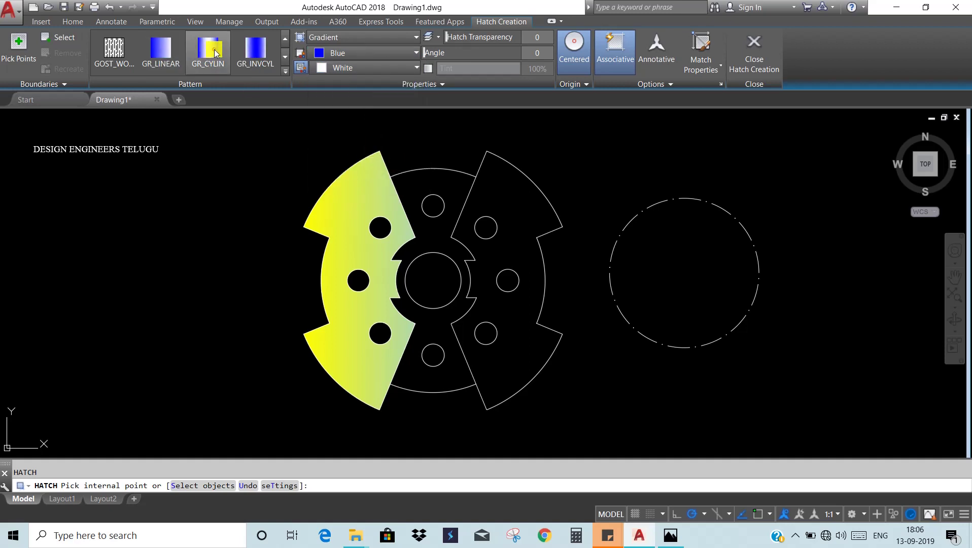
{"action": "left_click", "coordinate": [445, 189]}
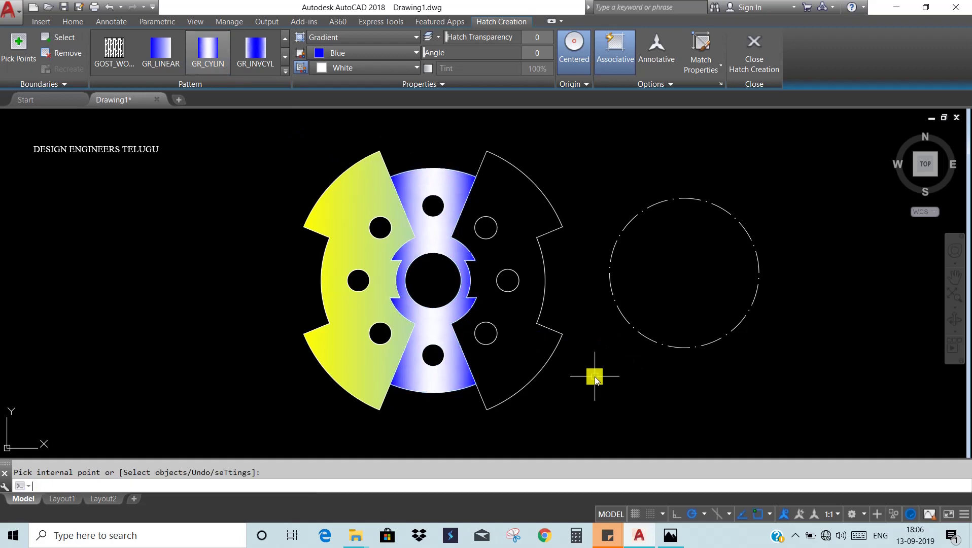
{"action": "key", "text": "Return"}
{"action": "key", "text": "alt+Tab"}
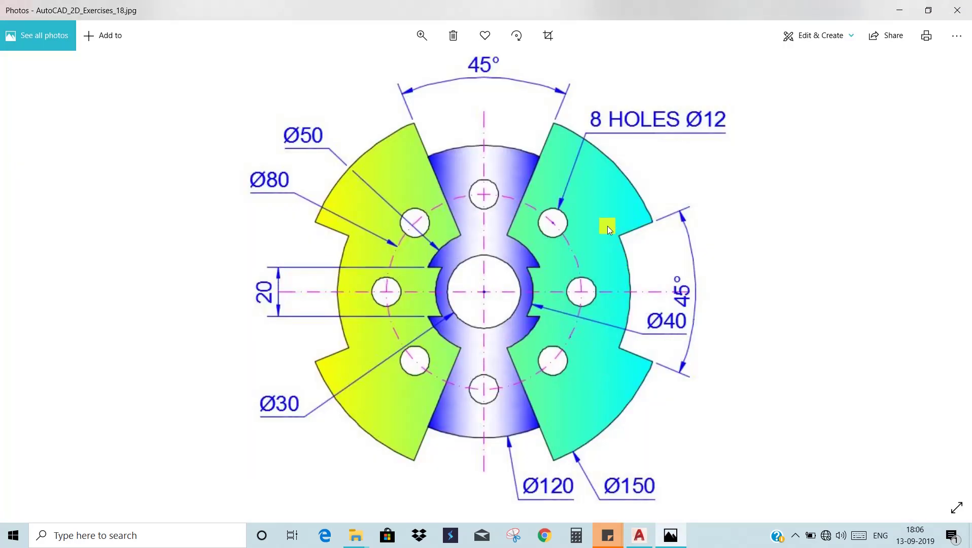
{"action": "key", "text": "alt+Tab"}
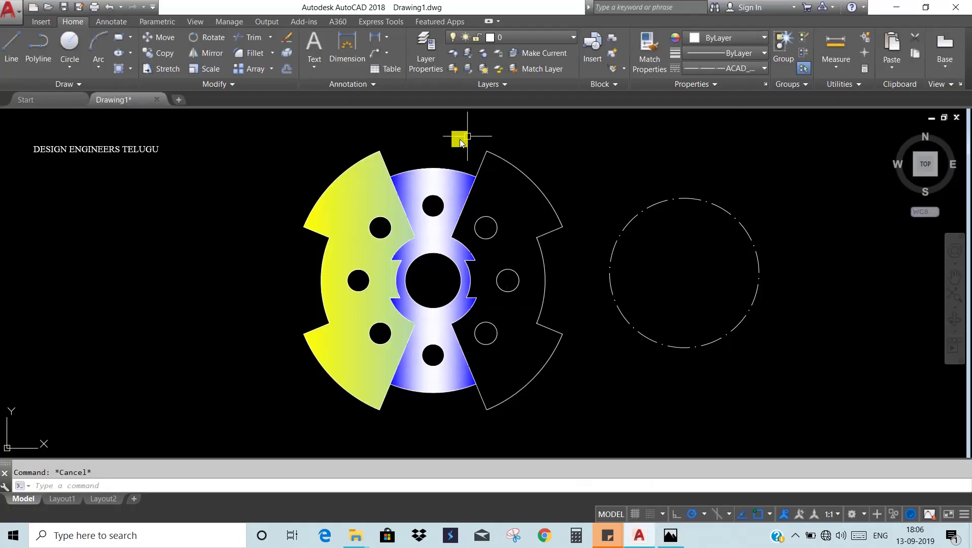
Fill the right lobe with a 175,217,170-to-Cyan gradient, holes left as islands
{"action": "key", "text": "Return"}
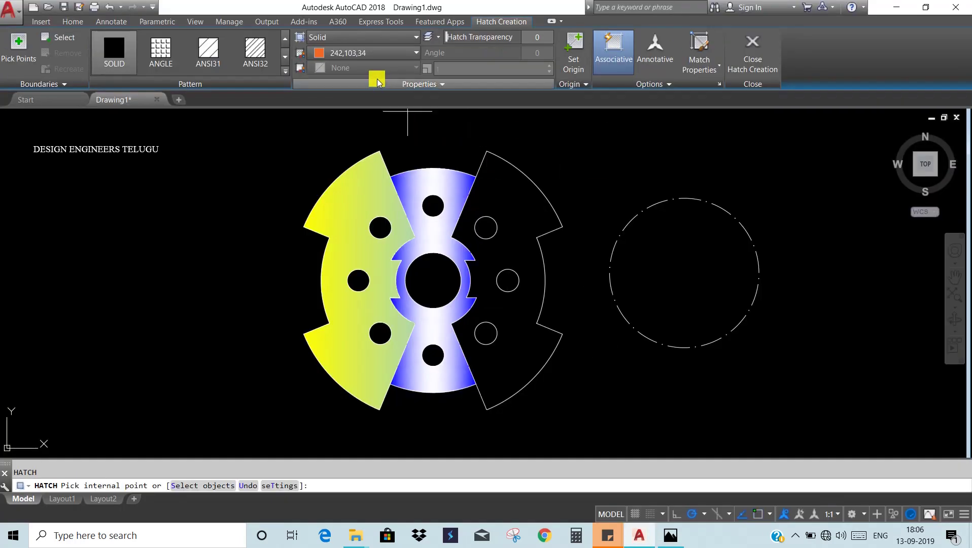
{"action": "left_click", "coordinate": [363, 38]}
{"action": "left_click", "coordinate": [345, 60]}
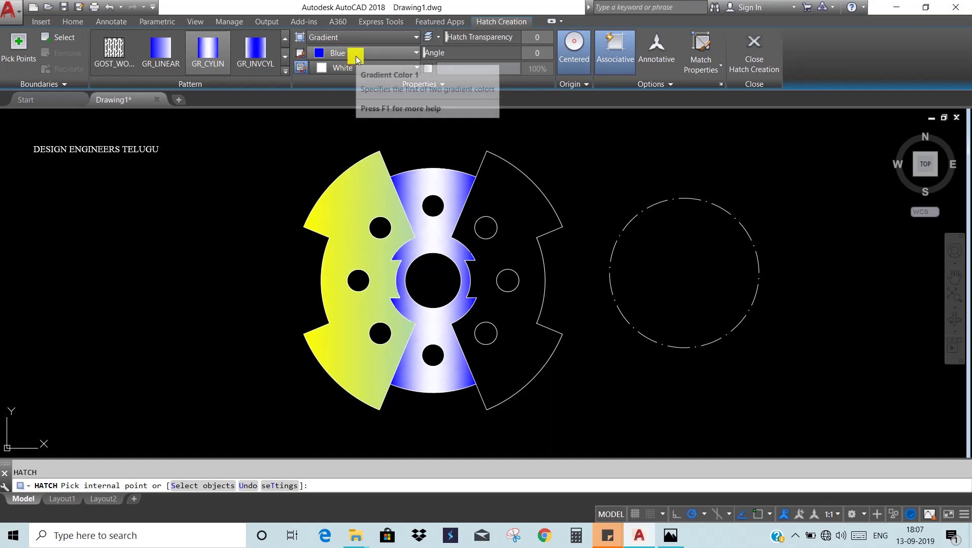
{"action": "left_click", "coordinate": [357, 57]}
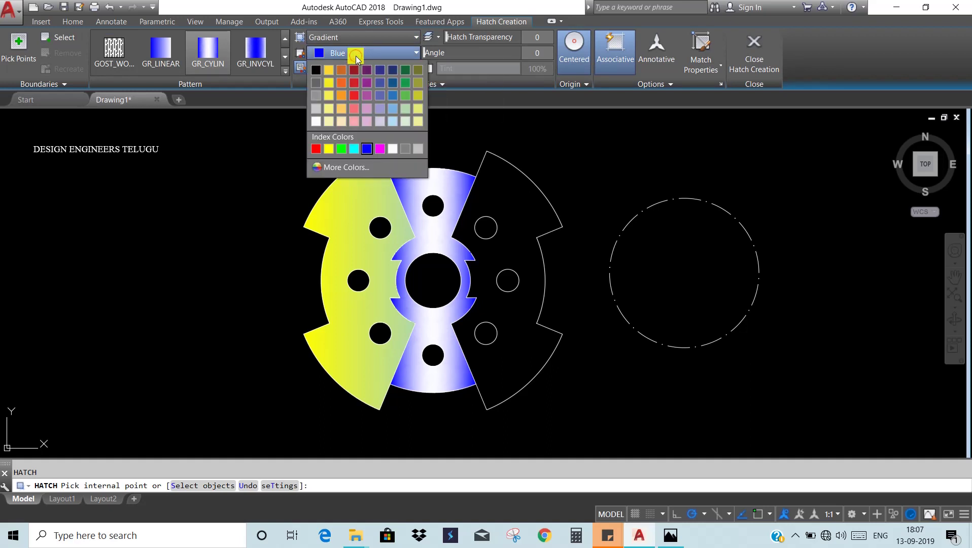
{"action": "left_click", "coordinate": [405, 108]}
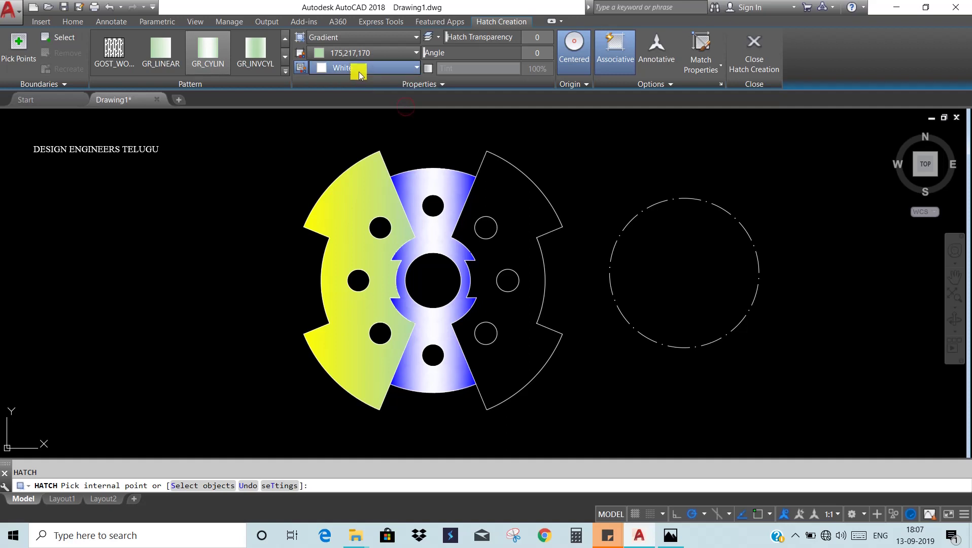
{"action": "left_click", "coordinate": [359, 71]}
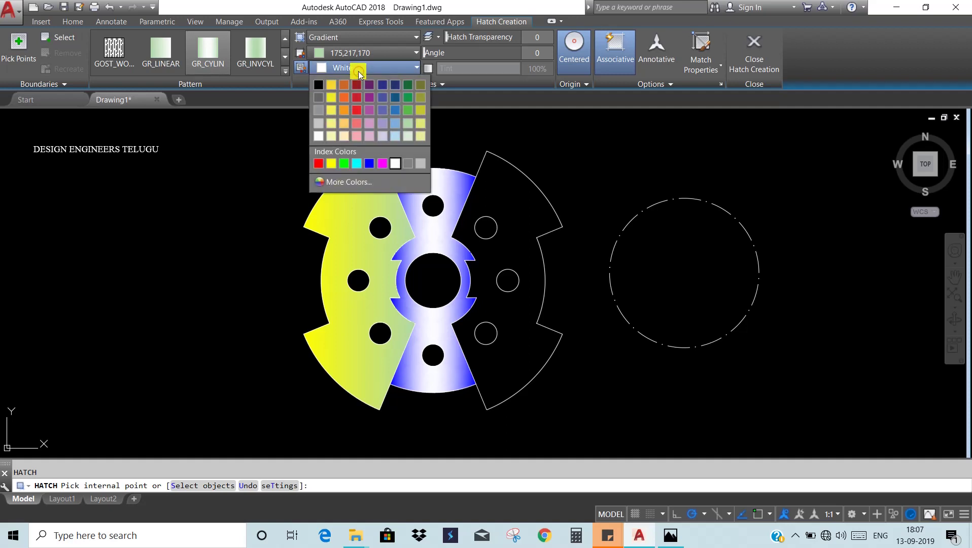
{"action": "left_click", "coordinate": [357, 163]}
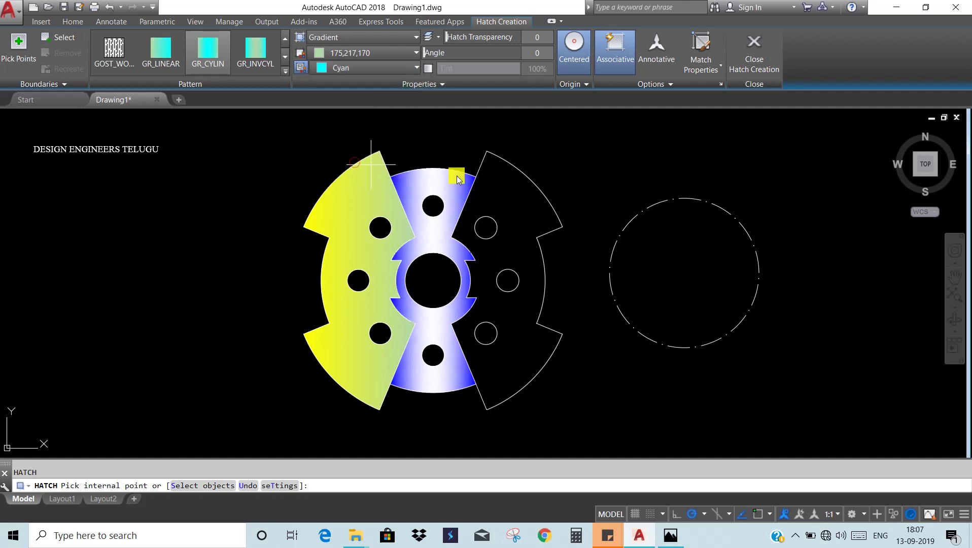
{"action": "left_click", "coordinate": [521, 205]}
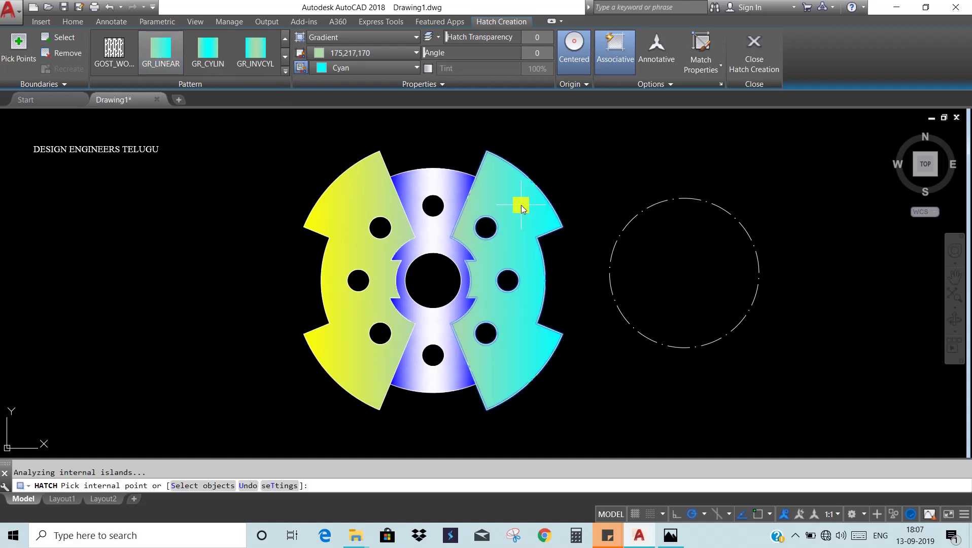
{"action": "key", "text": "Return"}
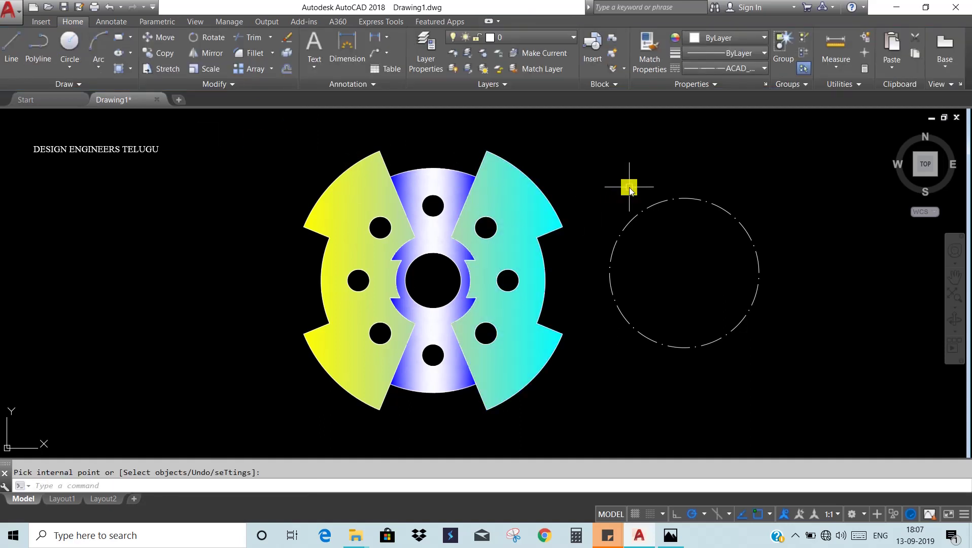
Move the dashed bolt circle from its centre onto the plate centre, through the eight holes
{"action": "type", "text": "m"}
{"action": "key", "text": "Return"}
{"action": "left_click", "coordinate": [759, 257]}
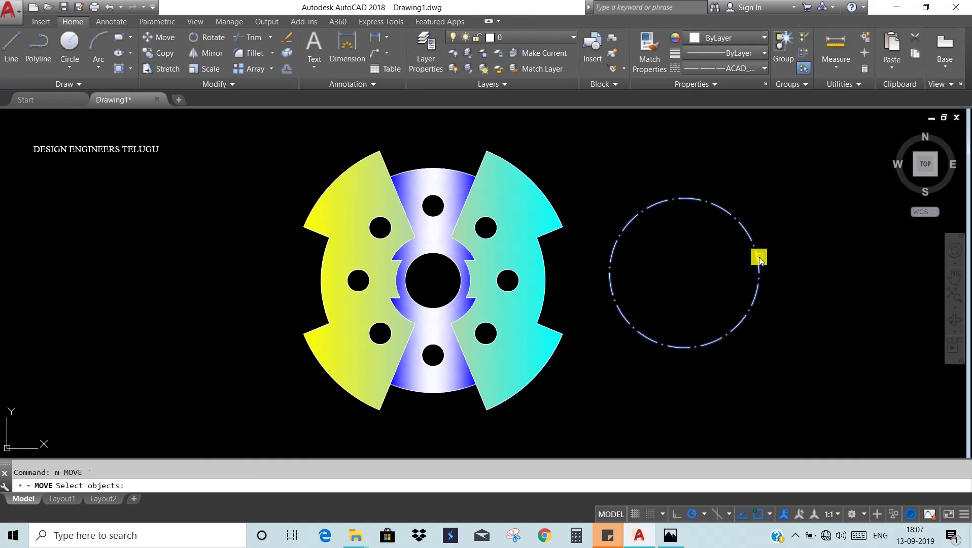
{"action": "key", "text": "Return"}
{"action": "left_click", "coordinate": [688, 275]}
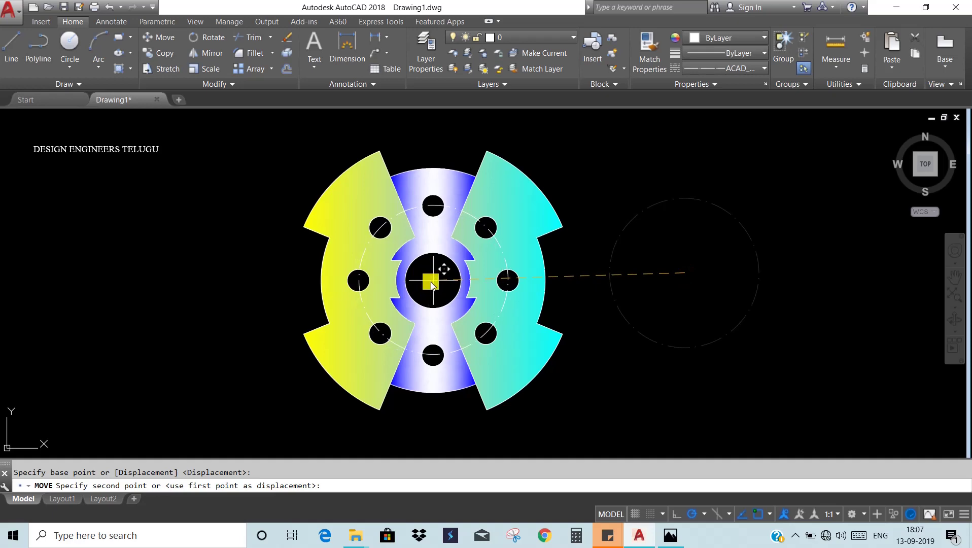
{"action": "left_click", "coordinate": [431, 281]}
{"action": "key", "text": "Escape"}
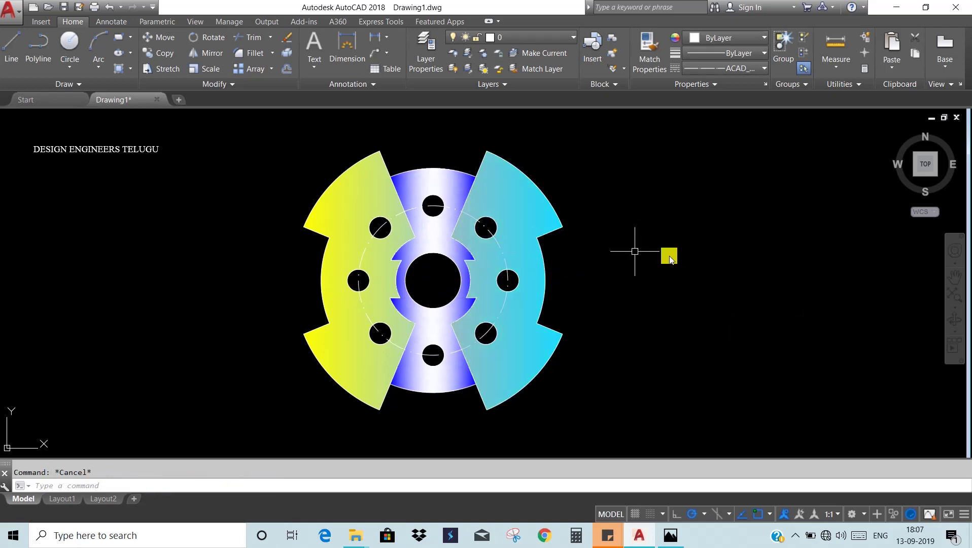
{"action": "key", "text": "alt+Tab"}
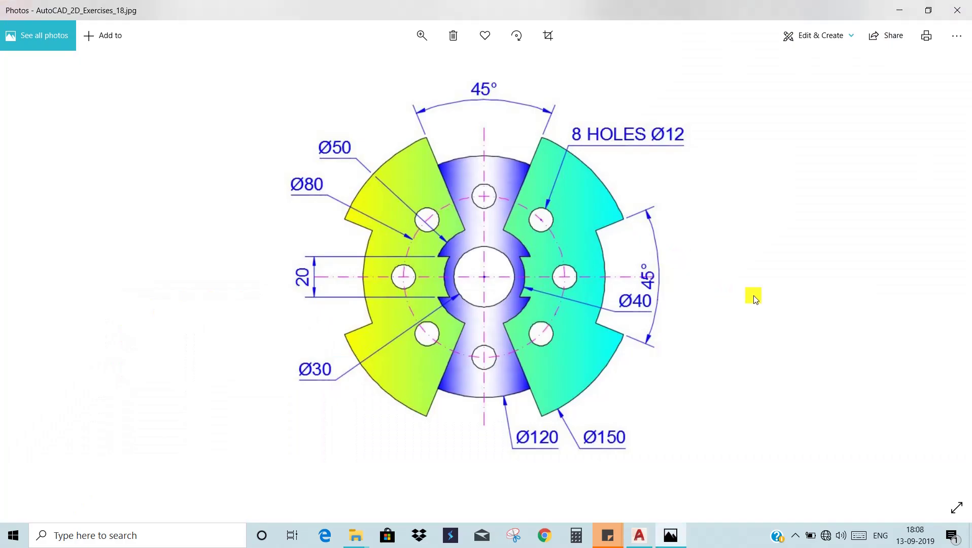
{"action": "key", "text": "alt+Tab"}
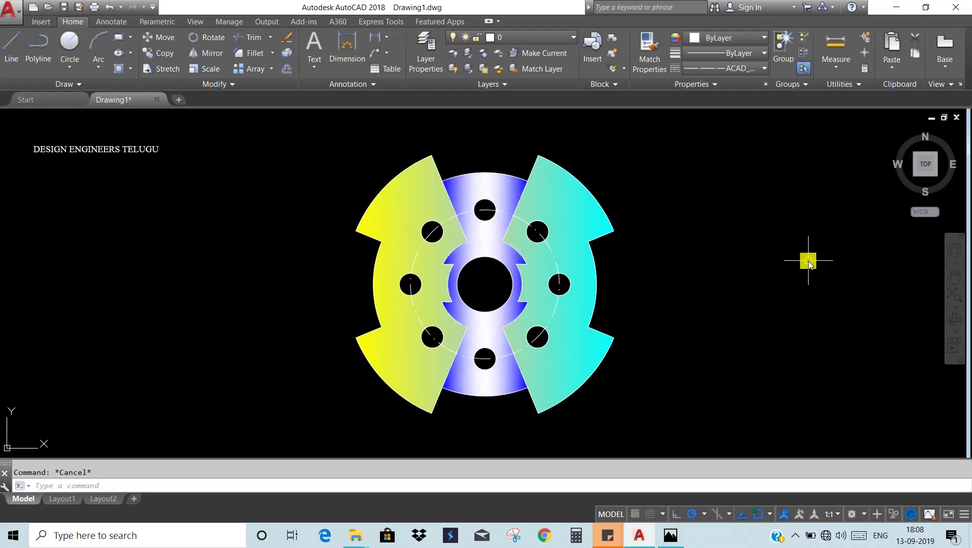
{"action": "key", "text": "alt+Tab"}
{"action": "key", "text": "alt+Tab"}
{"action": "key", "text": "alt+Tab"}
{"action": "key", "text": "alt+Tab"}
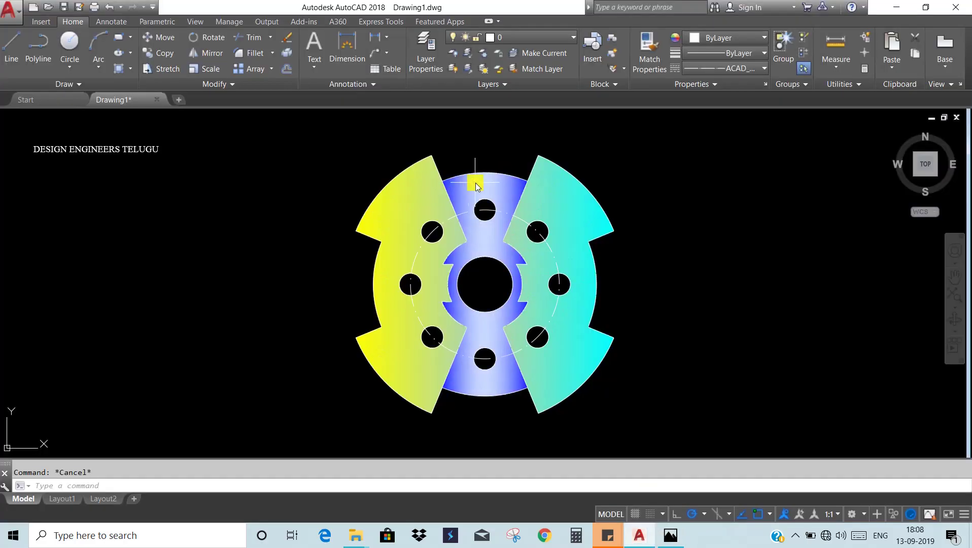
{"action": "key", "text": "alt+Tab"}
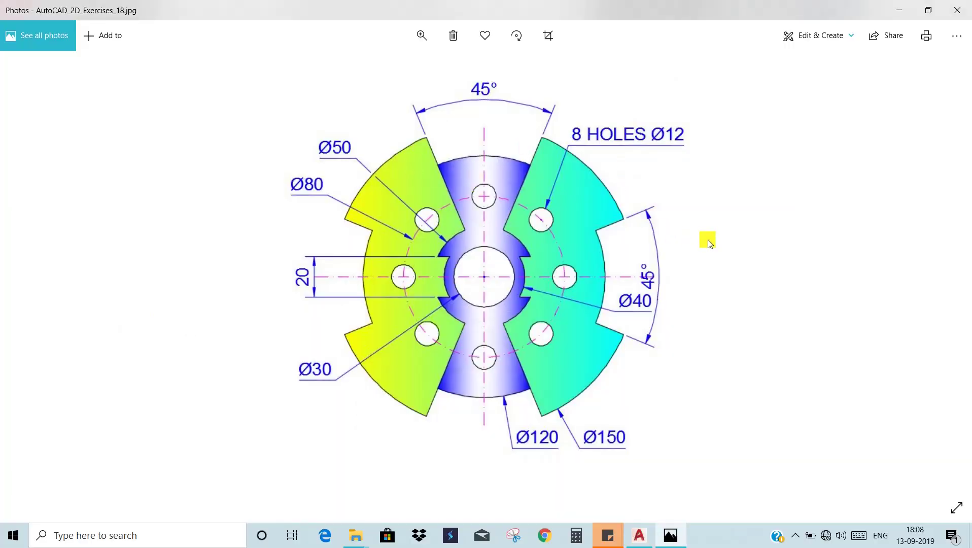
{"action": "key", "text": "alt+Tab"}
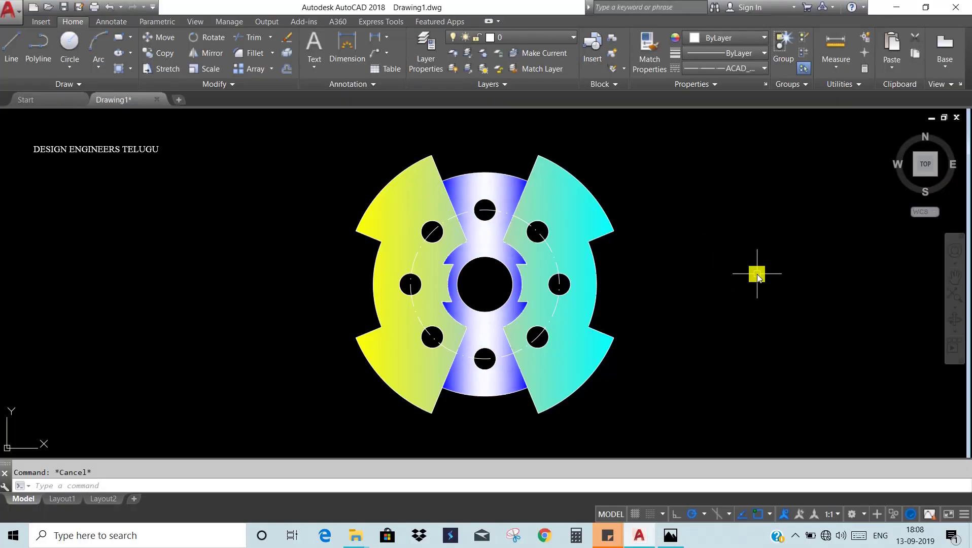